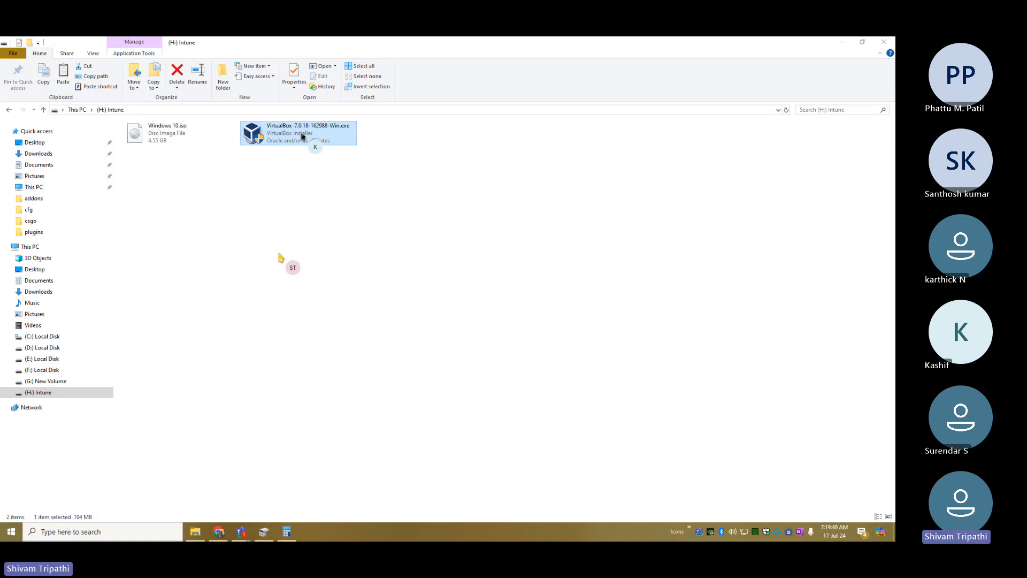
Step: Run the VirtualBox-7.0.18-162988-Win.exe installer and continue past the welcome page to the custom setup
double_click(273, 134)
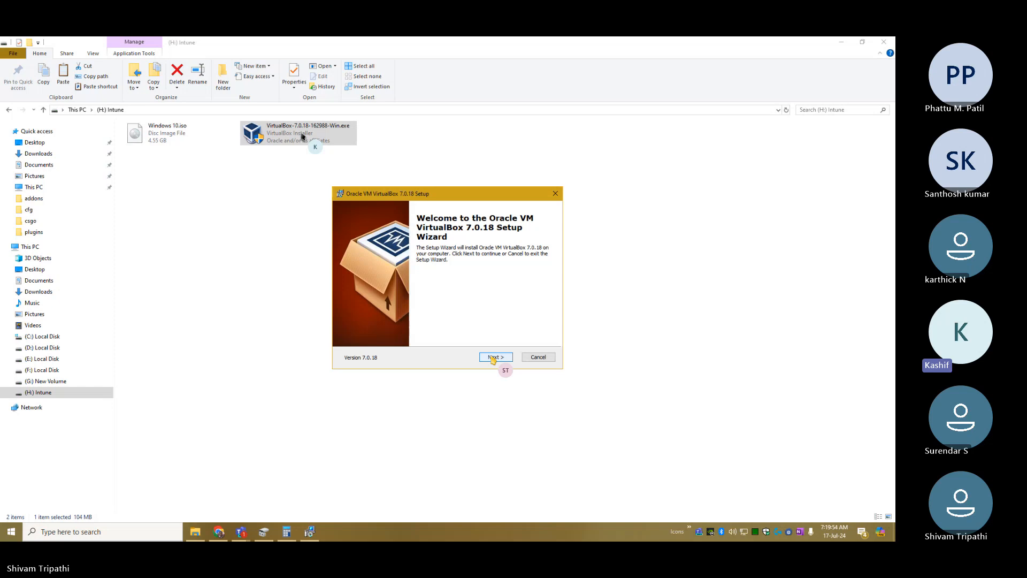
click(495, 358)
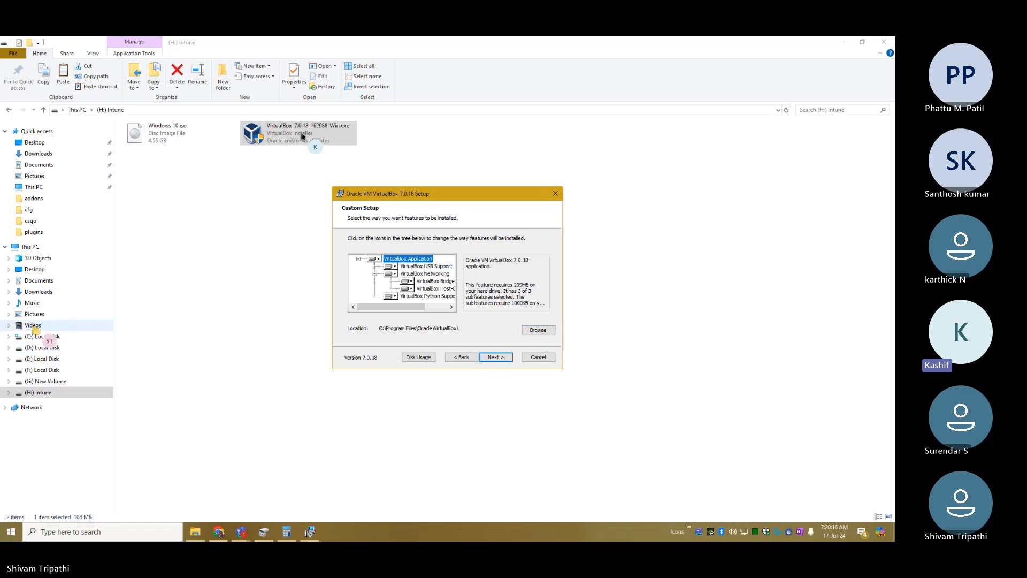
Step: Examine the computer's drives and Disk Management partitions, including the volume options for Intune (H:) and New Volume (G:)
click(30, 247)
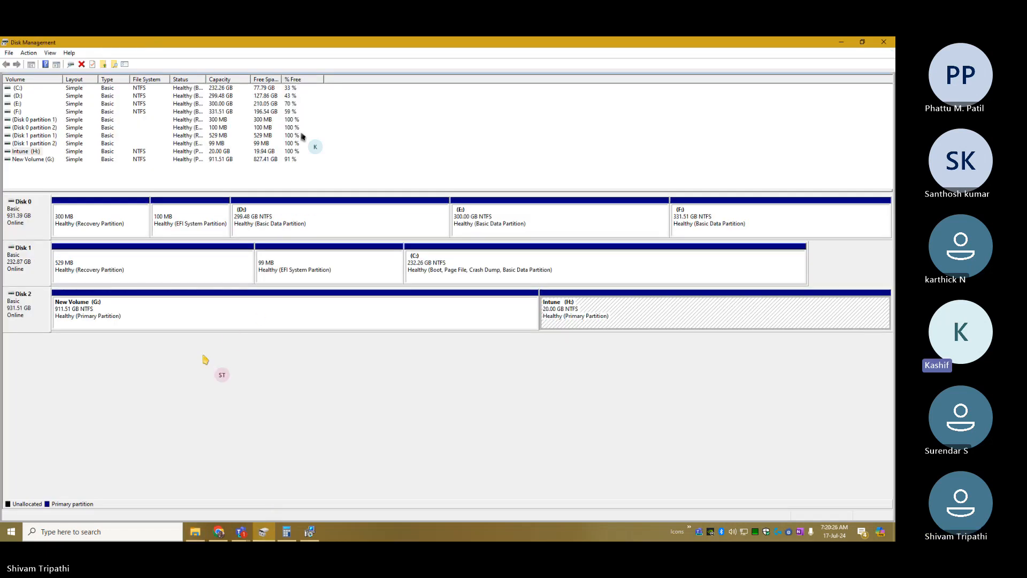
right_click(594, 318)
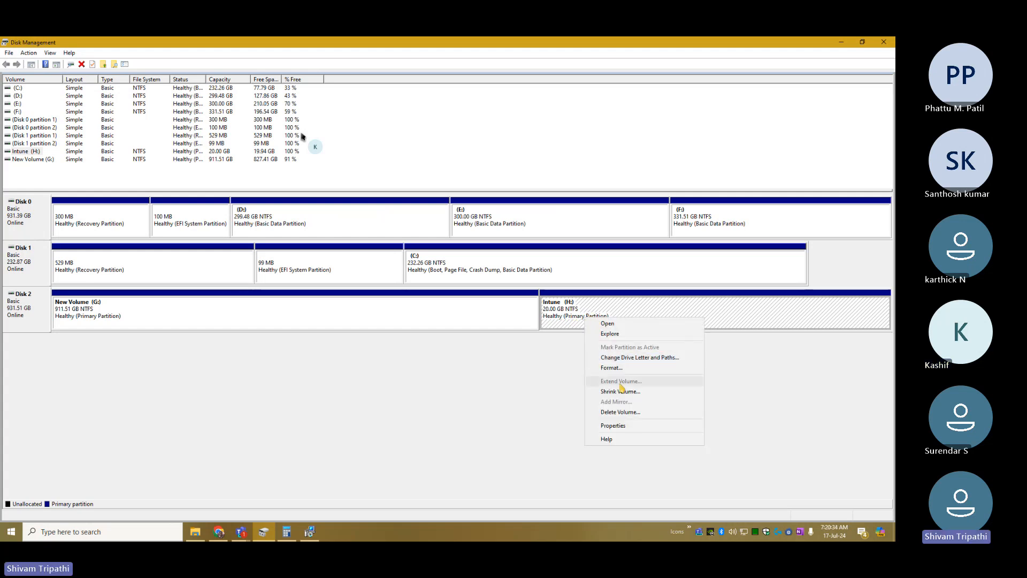
click(447, 351)
right_click(405, 315)
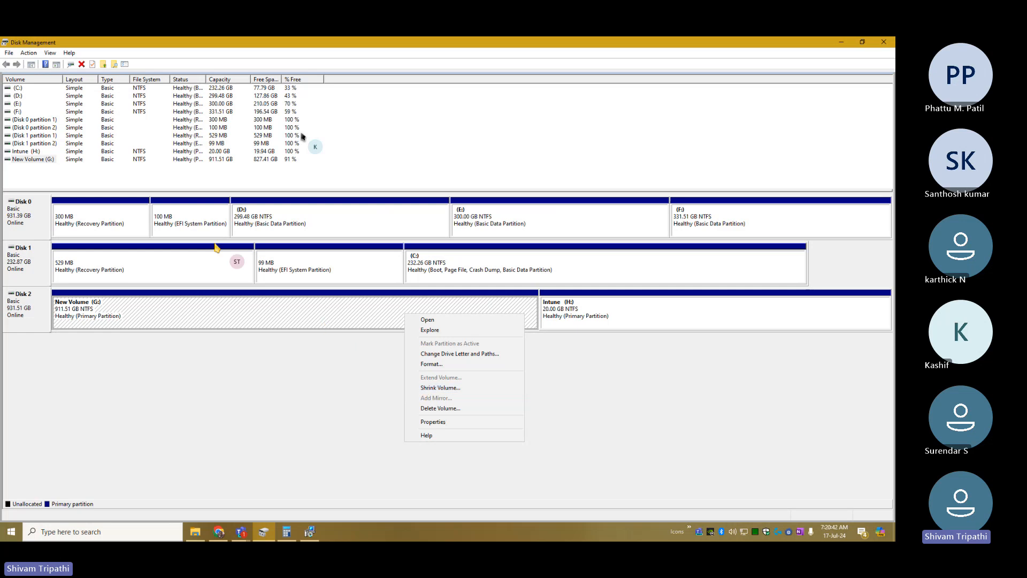
click(370, 230)
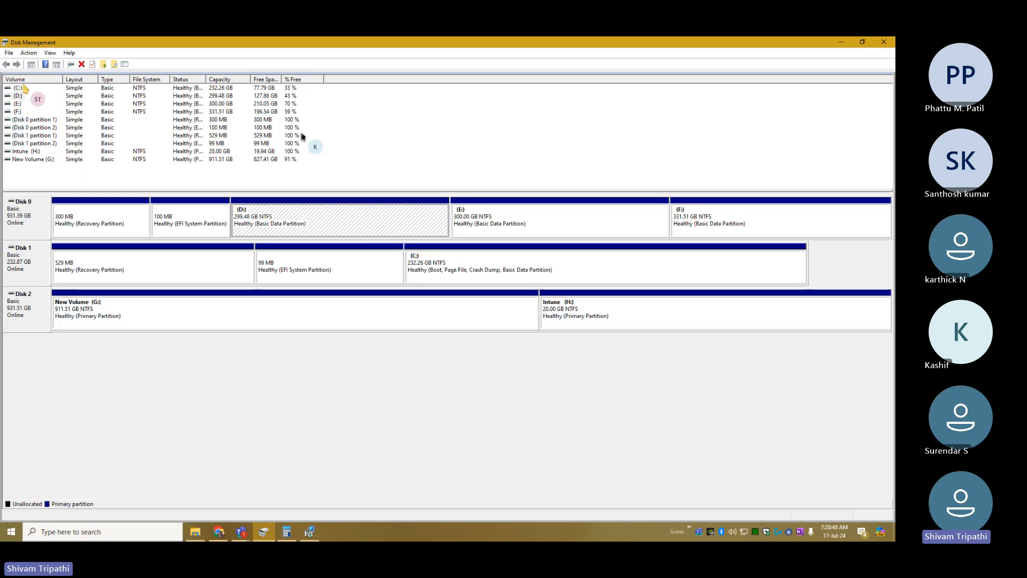
click(179, 93)
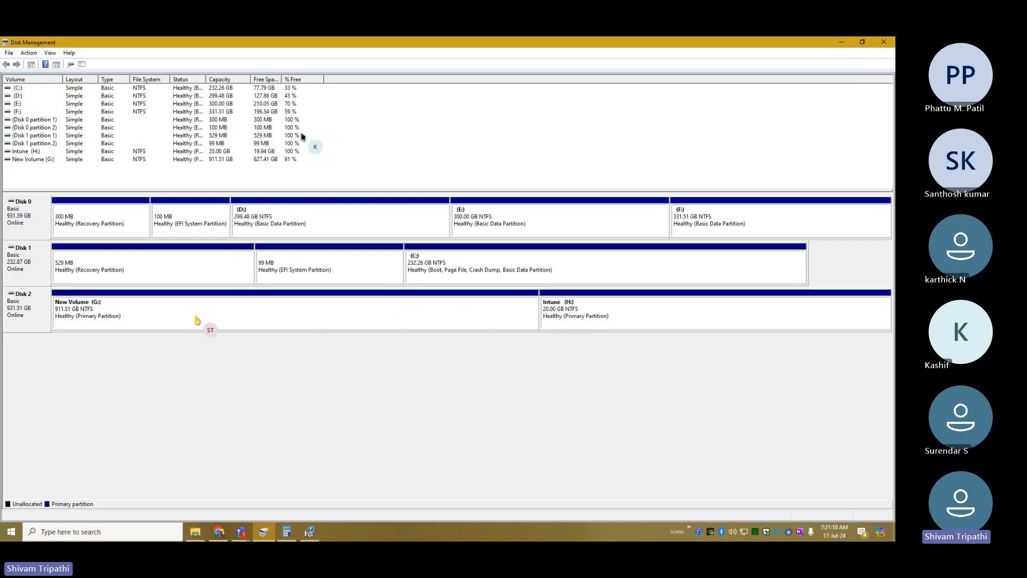
click(131, 316)
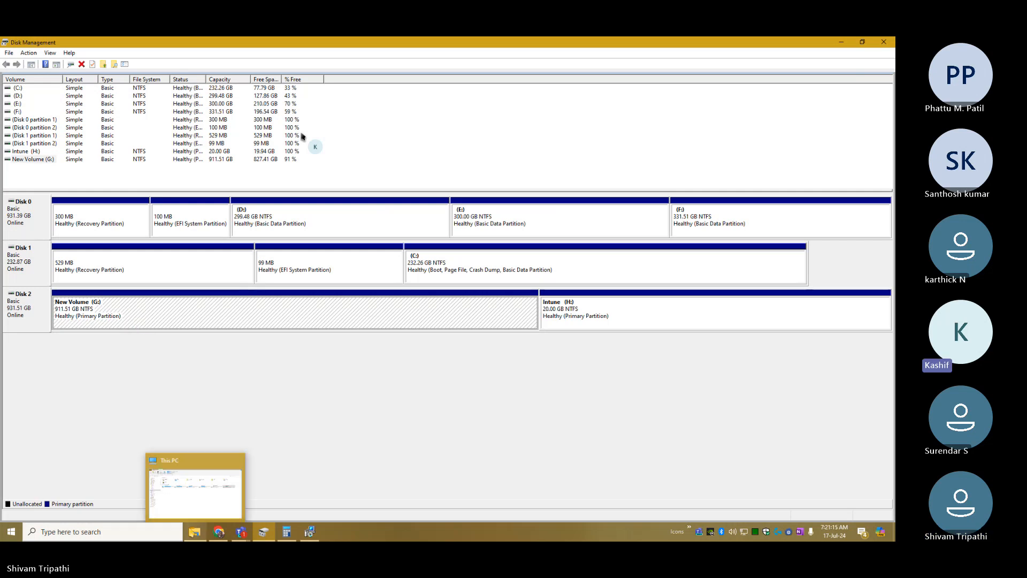
click(195, 531)
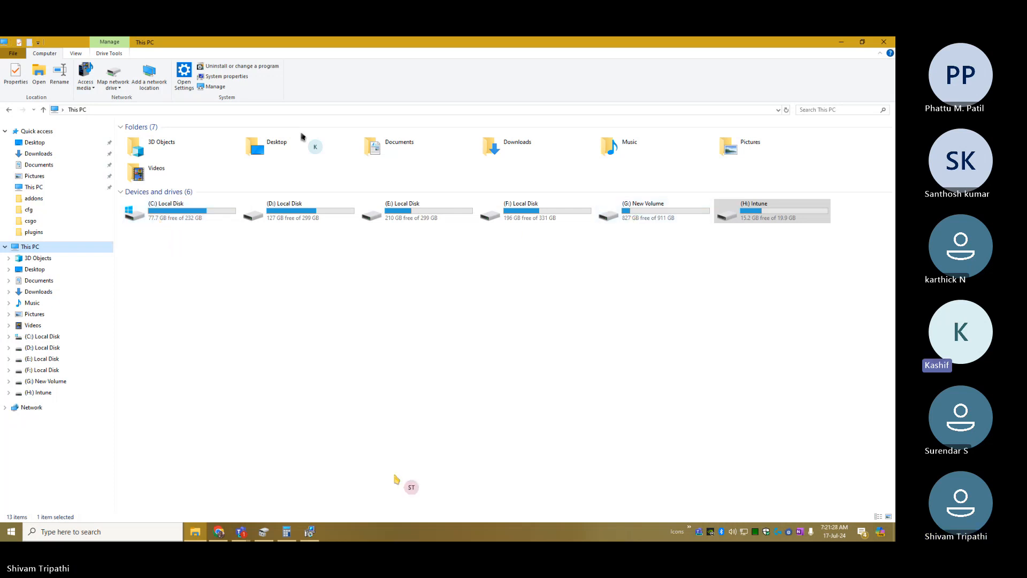
Step: Install VirtualBox 7.0.18 with the default features and location, accepting the network and Python dependency warnings, and start it on finishing
mouse_move(312, 532)
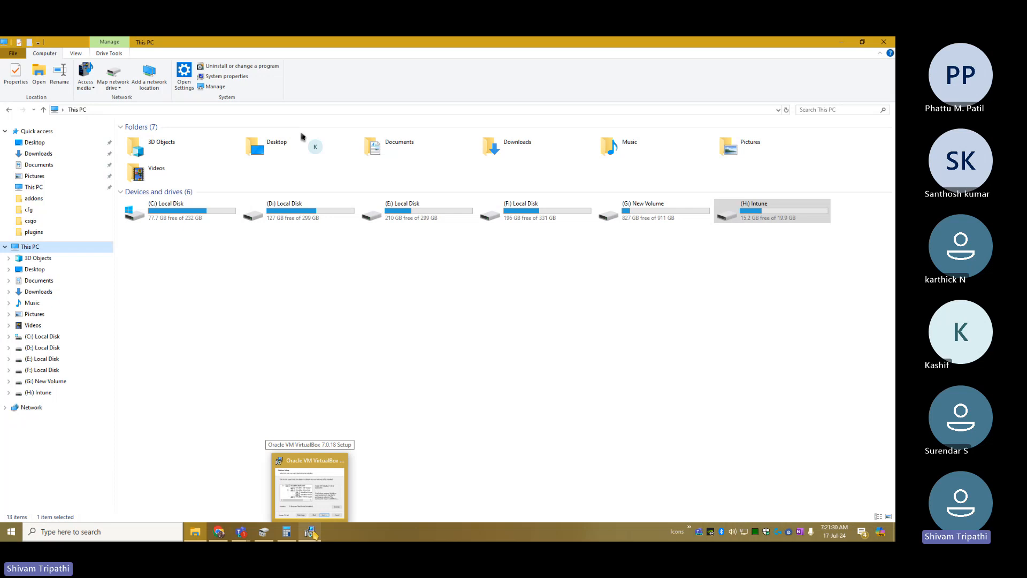
click(311, 531)
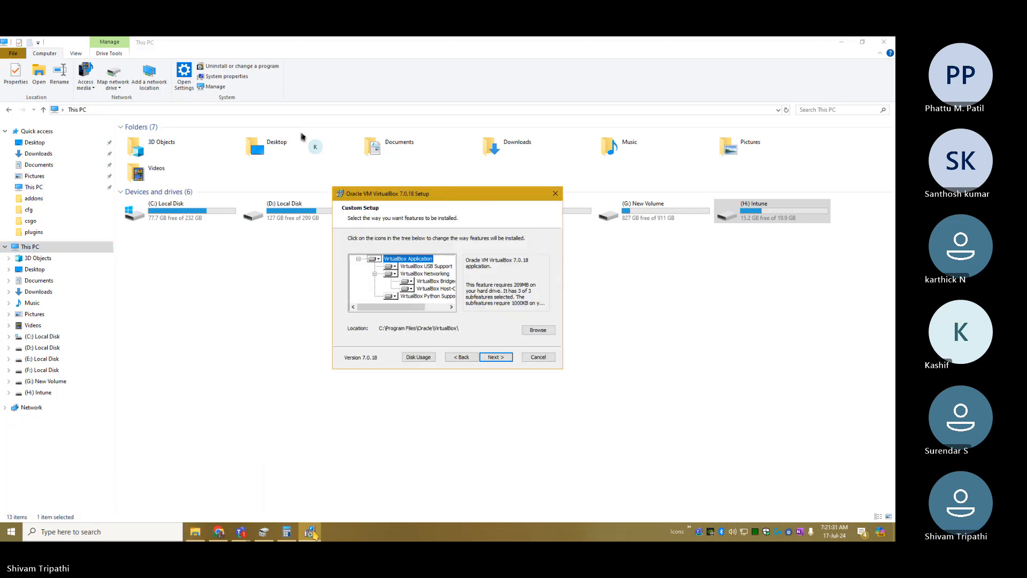
click(502, 360)
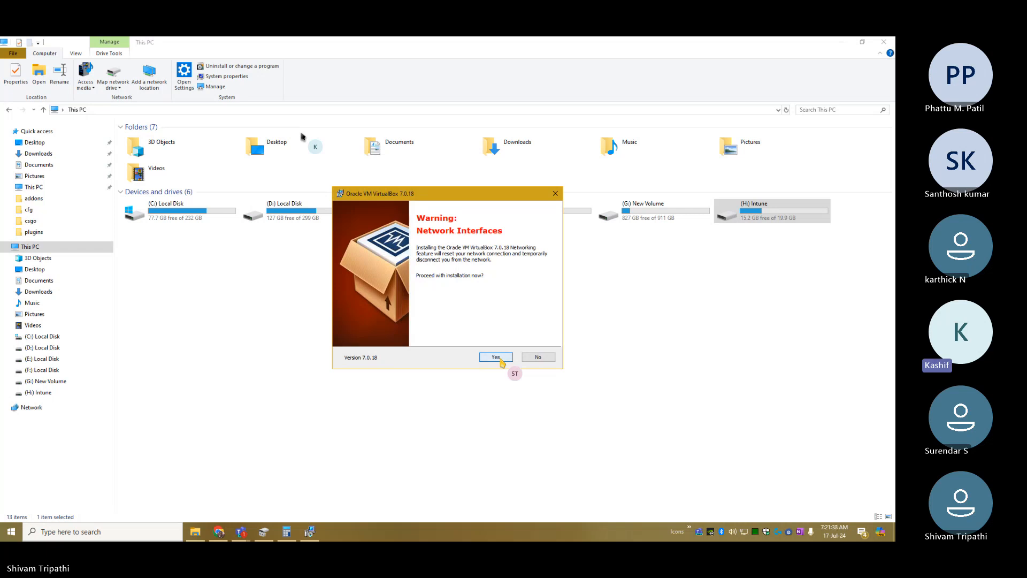
click(500, 359)
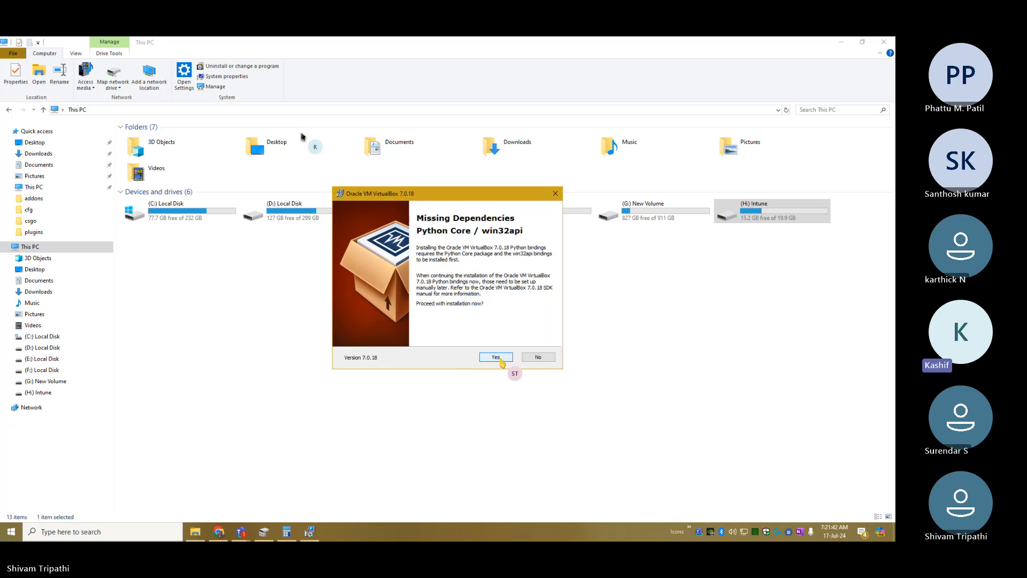
click(501, 360)
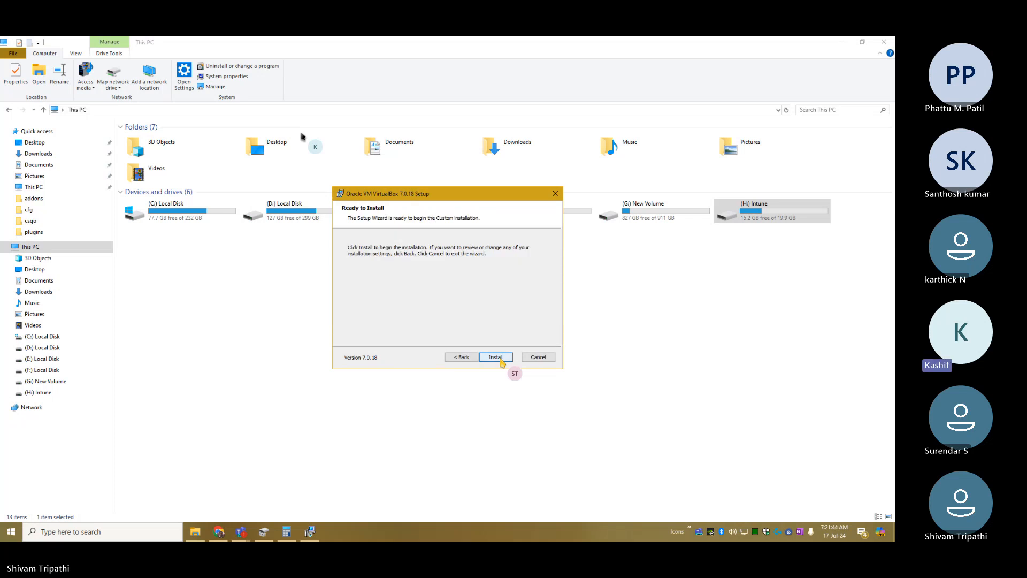
click(500, 359)
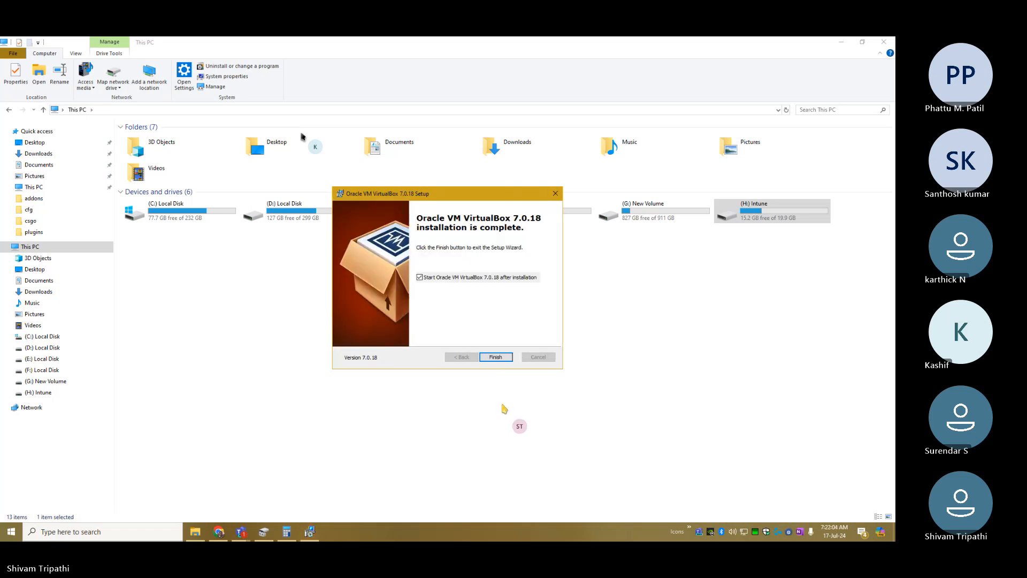
click(496, 357)
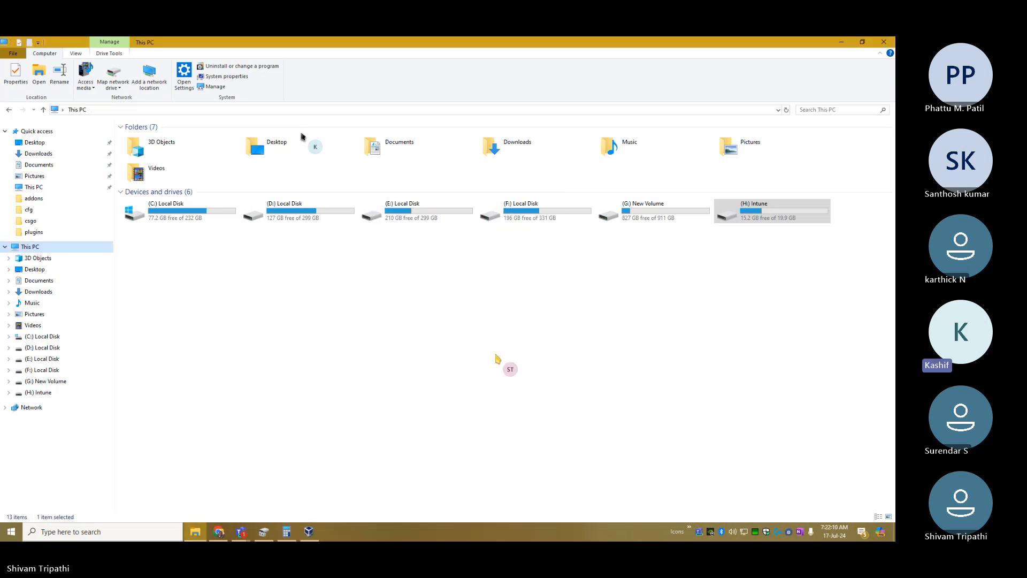
Step: Bring up VirtualBox Manager, minimize the File Explorer and Disk Management windows, and move the manager higher on the desktop
click(317, 537)
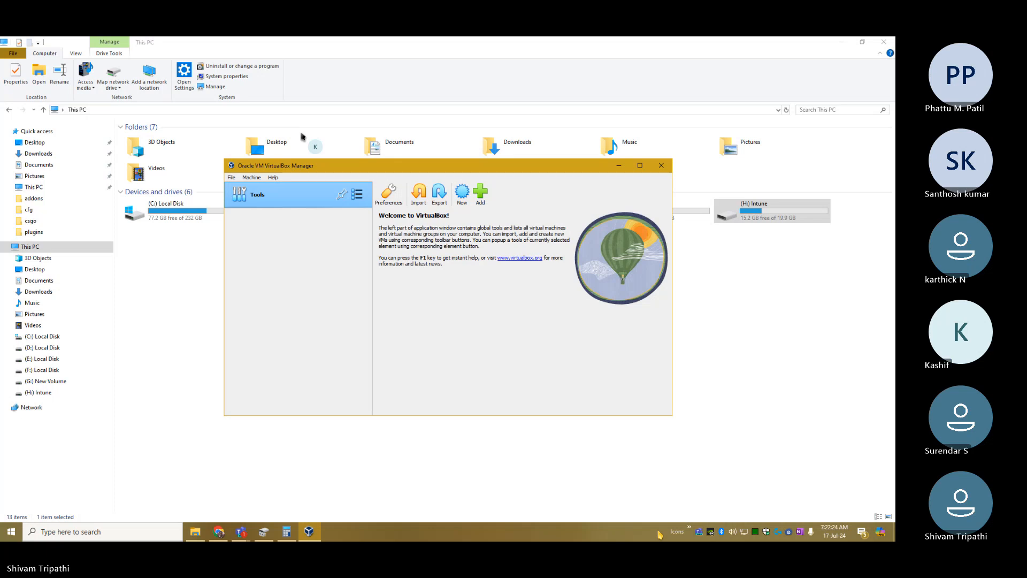
click(840, 46)
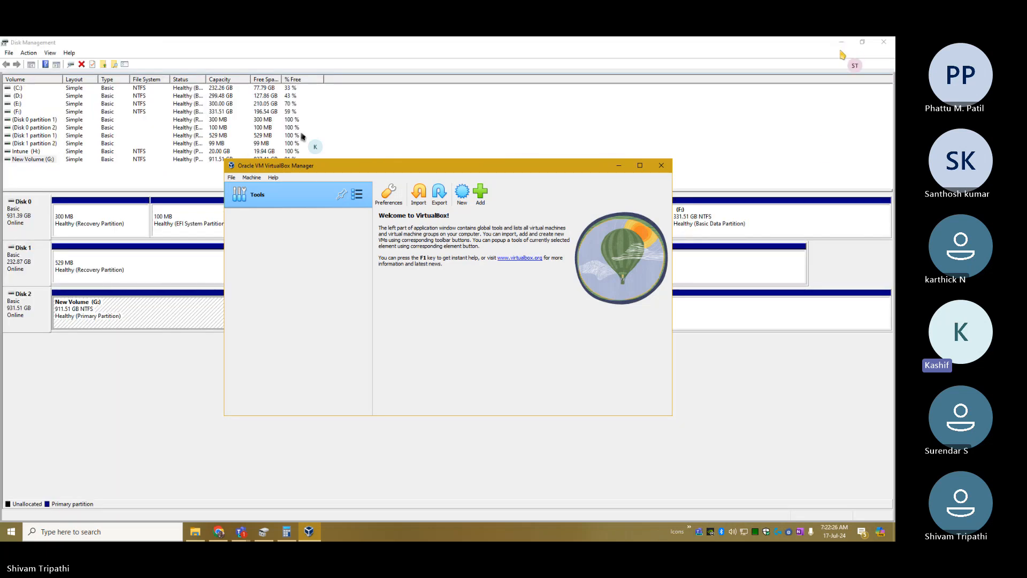
click(841, 46)
drag(527, 169, 516, 92)
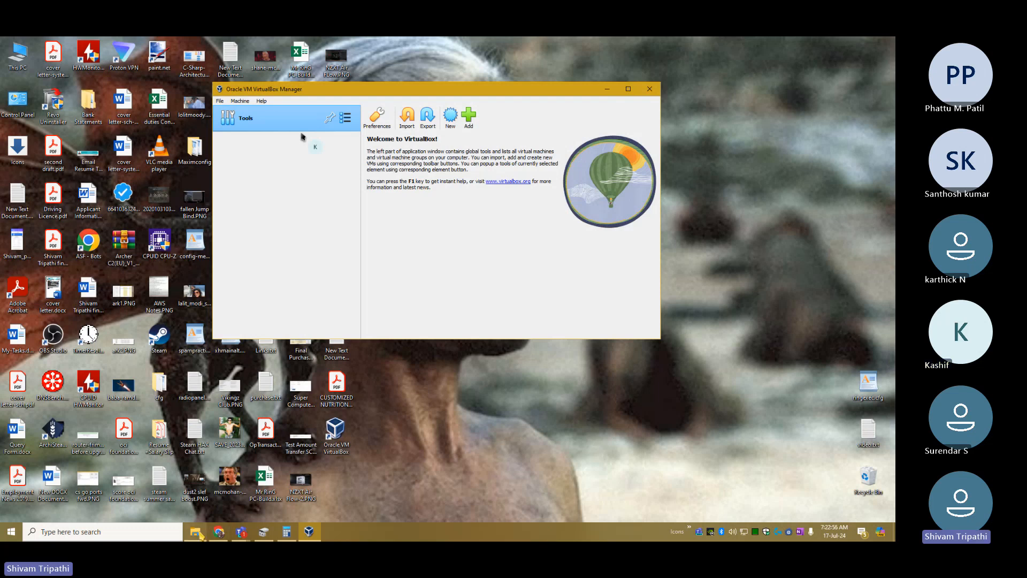
Step: Open the Intune (H:) drive in File Explorer and select the Windows 10.iso file
click(196, 532)
double_click(743, 214)
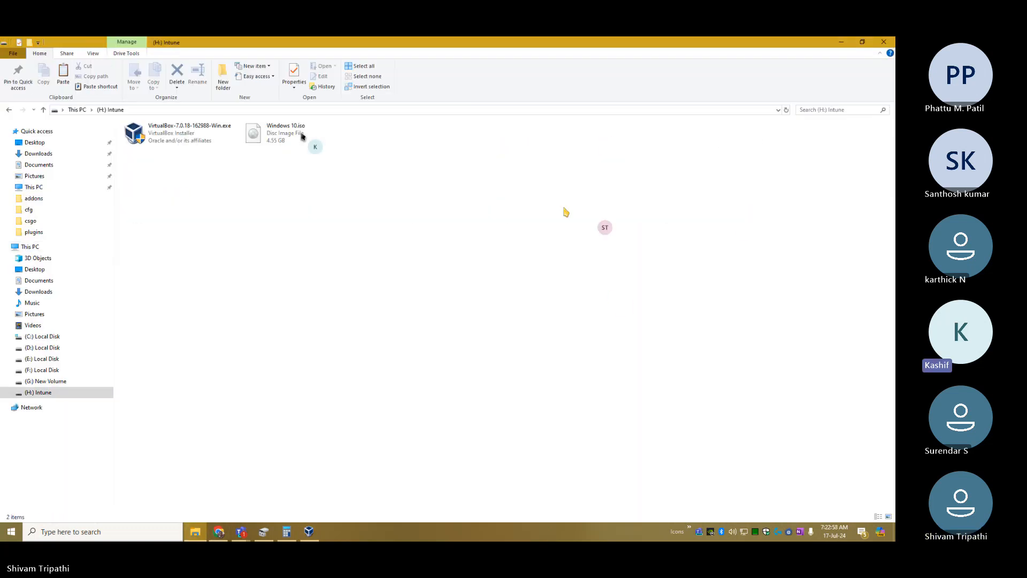
click(301, 136)
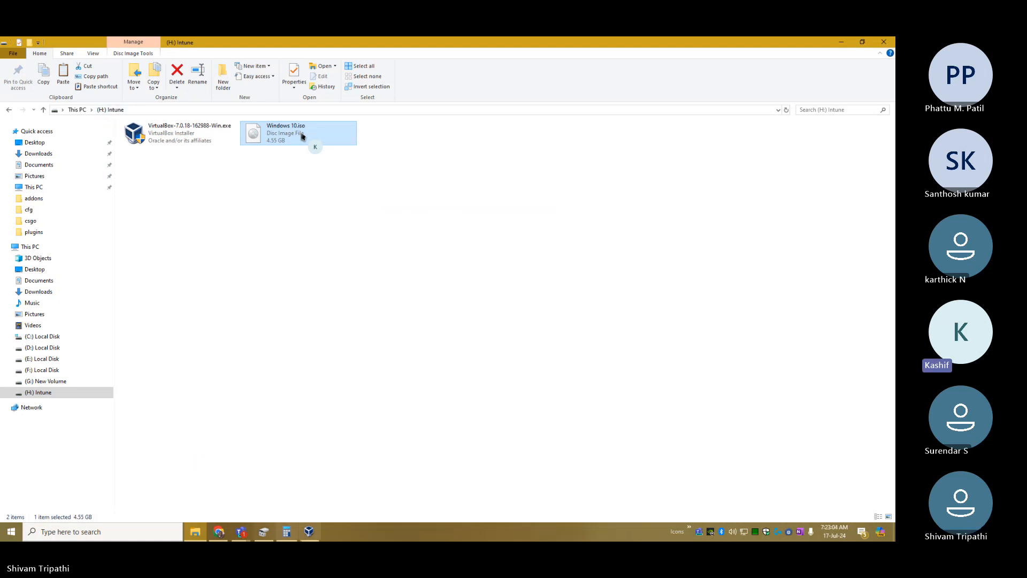
Step: Restore the Intune folder window to a smaller size, separate it from VirtualBox Manager, and narrow it
mouse_move(304, 537)
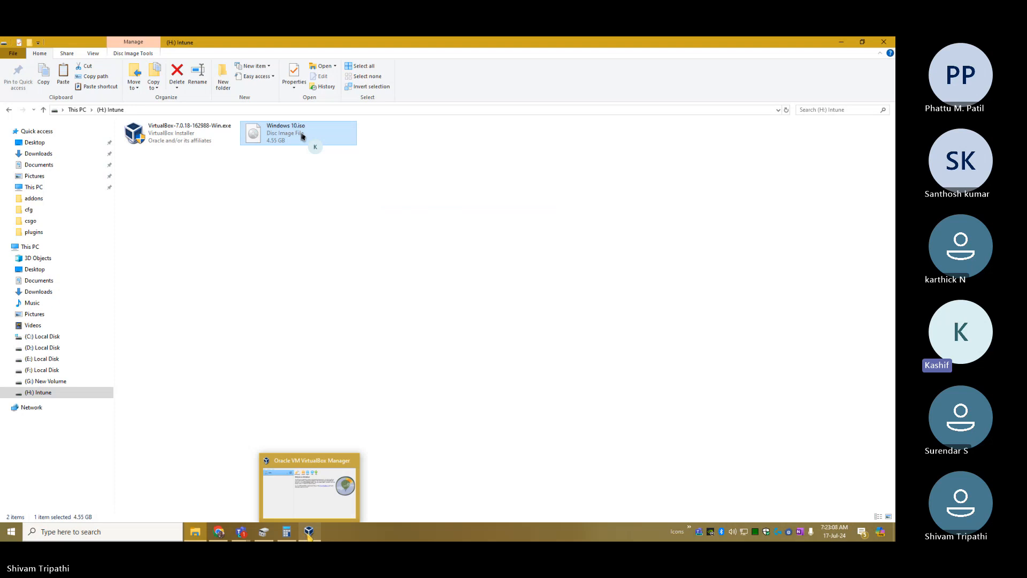
click(862, 43)
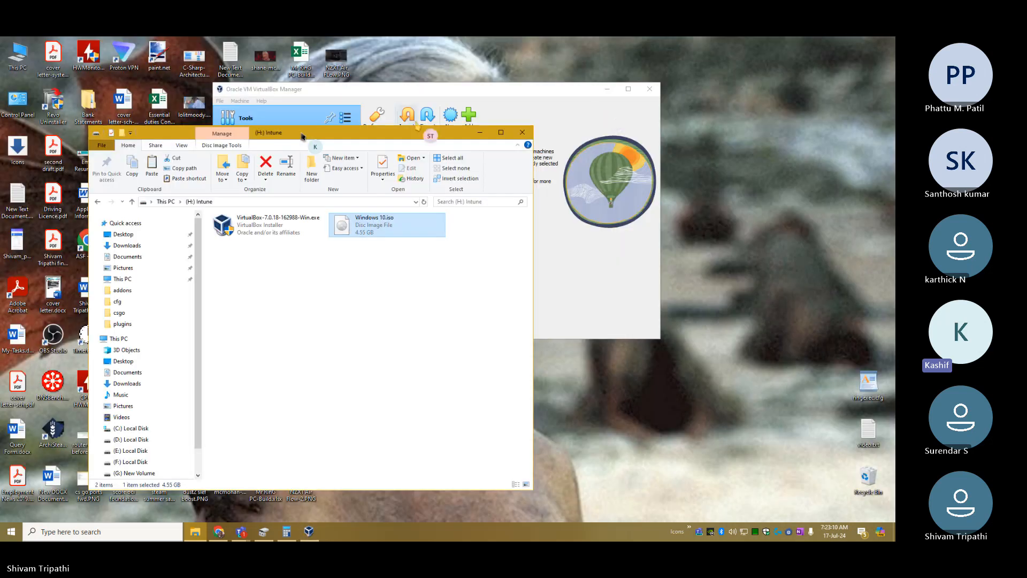
drag(511, 89, 751, 185)
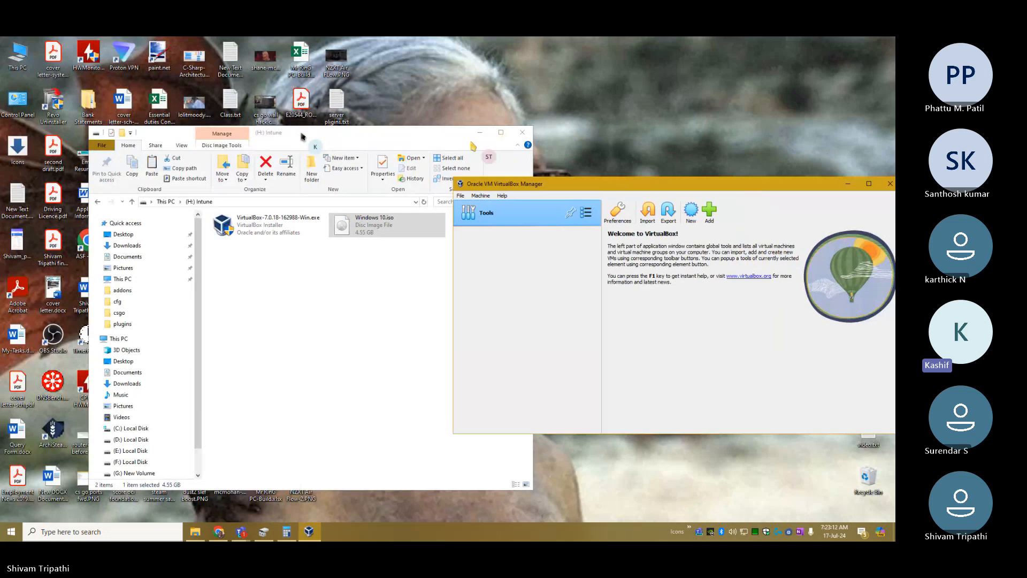
drag(423, 134, 338, 48)
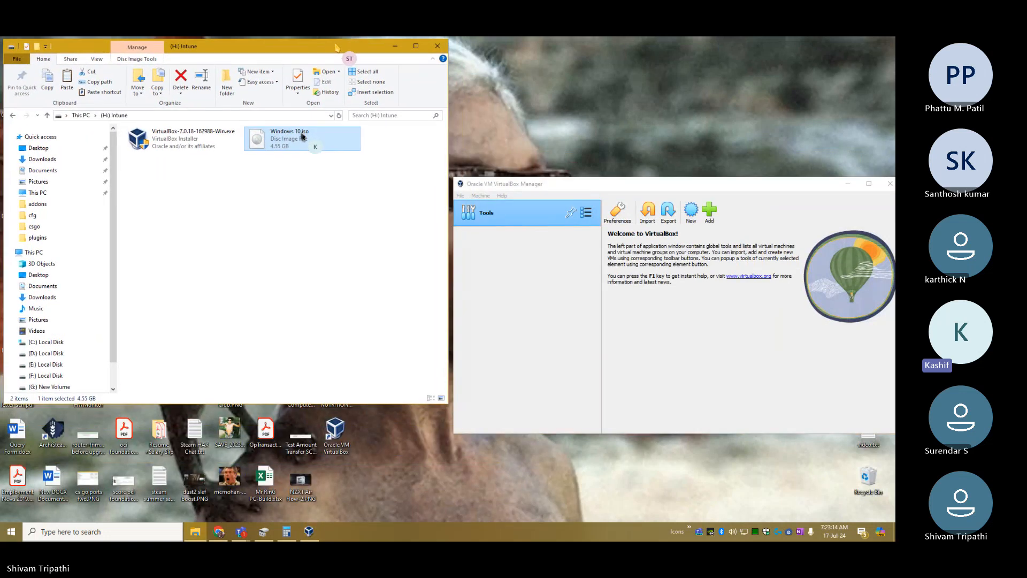
click(446, 162)
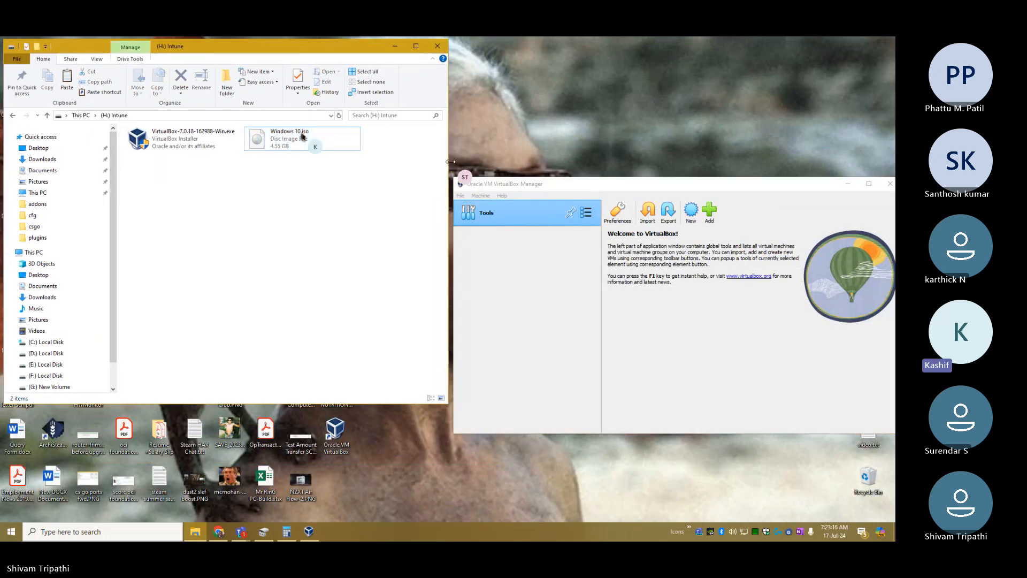
drag(451, 162, 341, 161)
Step: Place VirtualBox Manager beside the Intune folder window and enlarge it to fill the remaining screen space
click(637, 192)
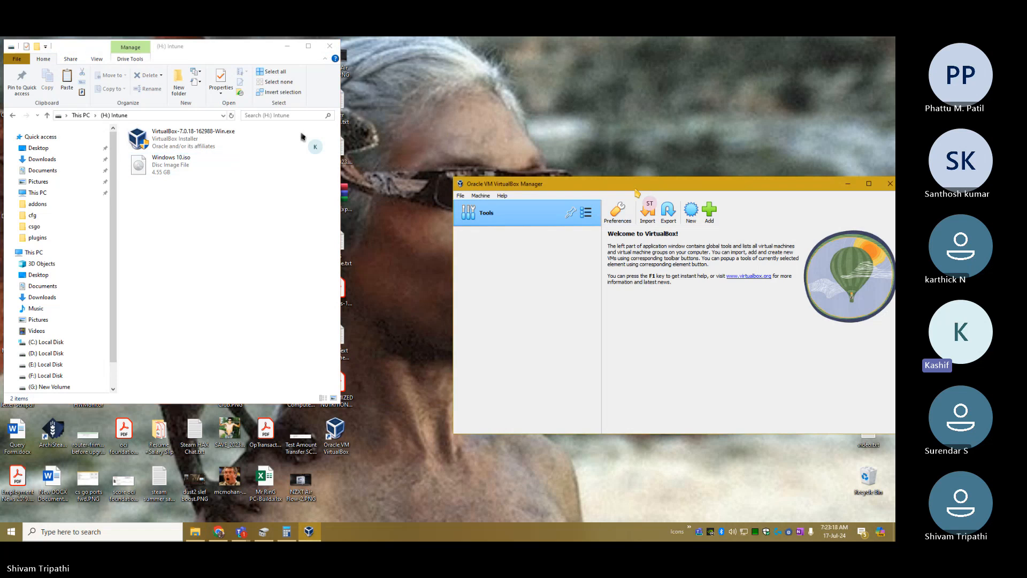
drag(637, 191, 536, 99)
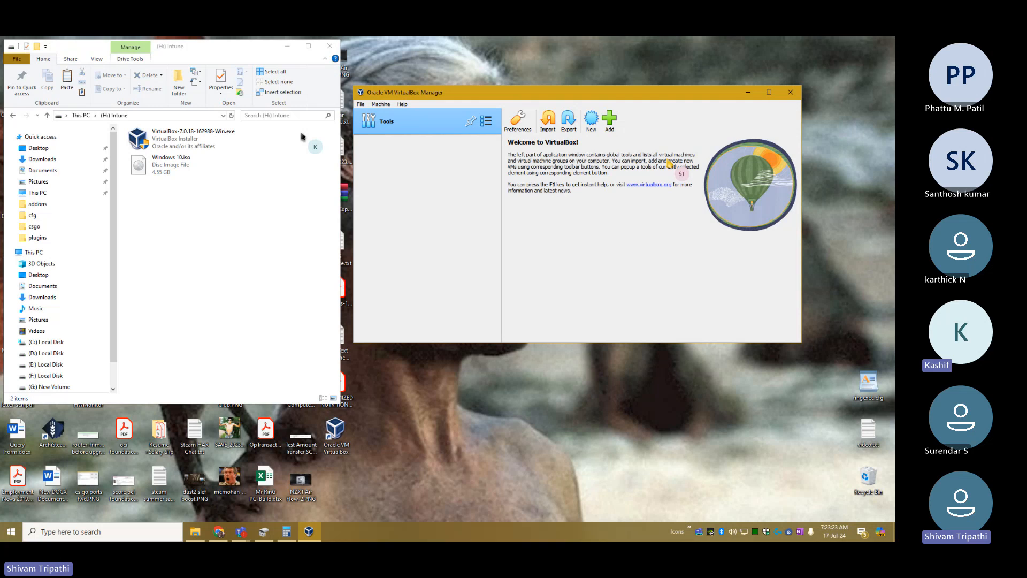
drag(648, 85, 648, 51)
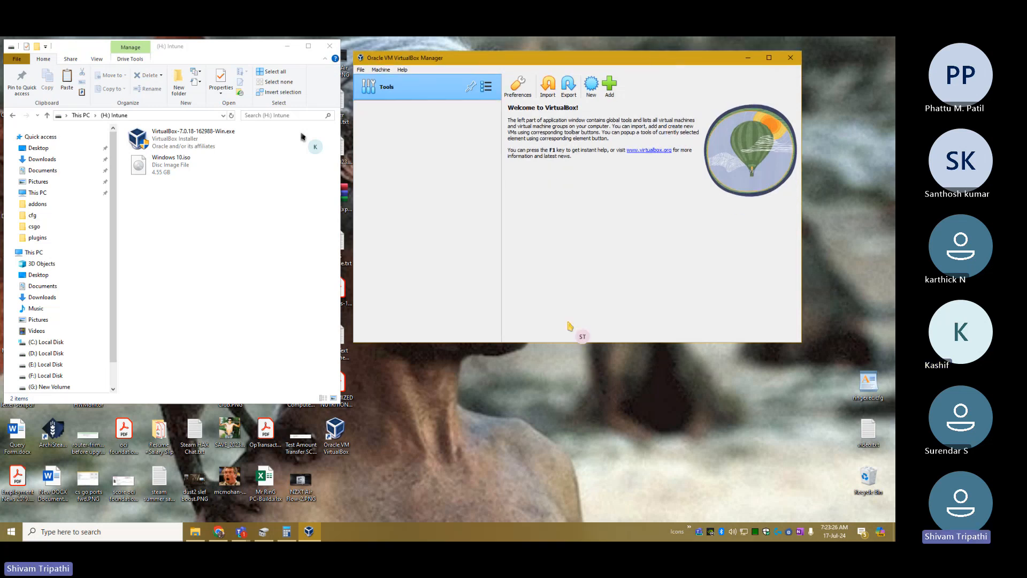
drag(575, 341, 587, 522)
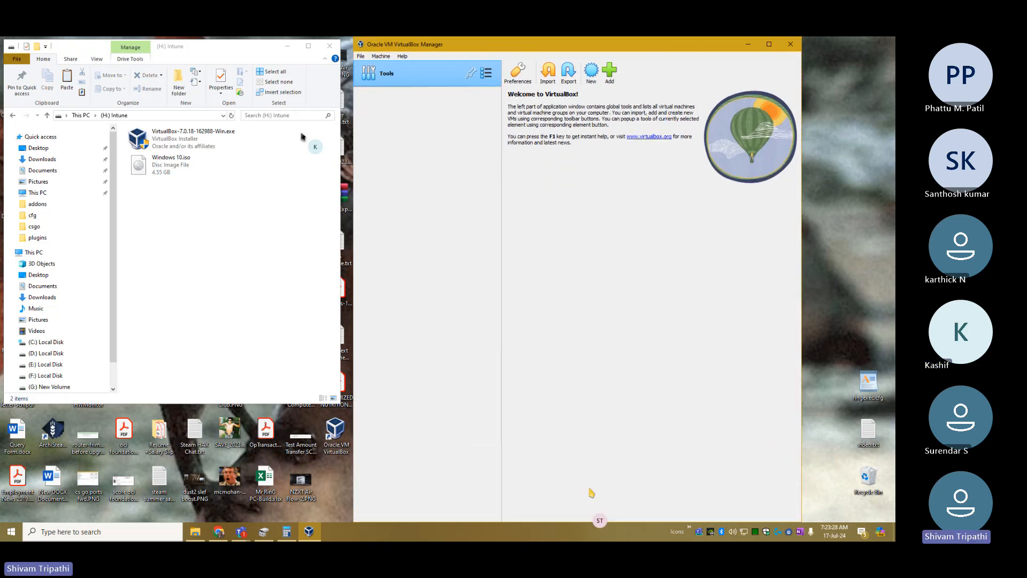
drag(802, 349, 890, 348)
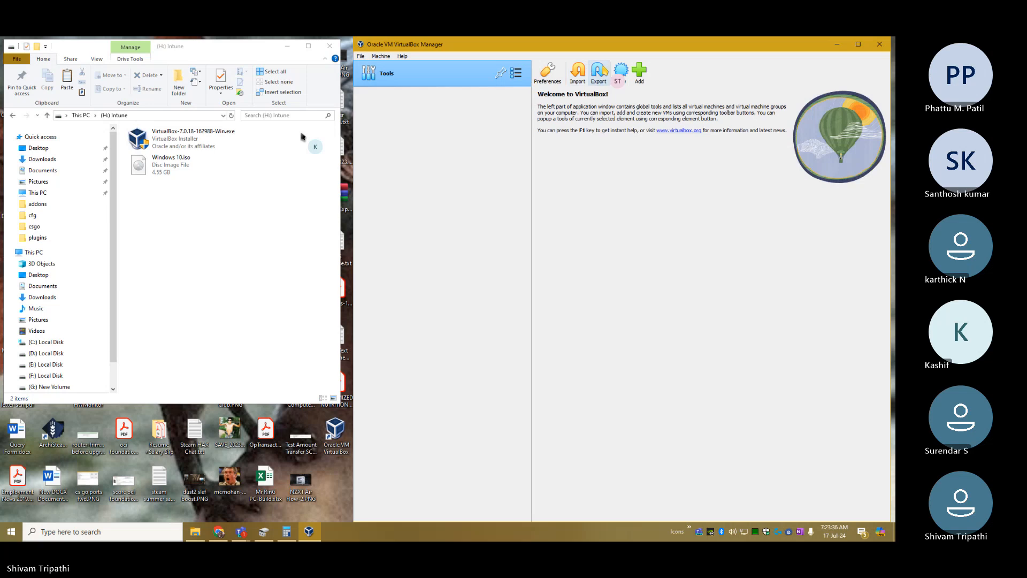
Step: Start creating a new virtual machine and name it BLRWVM001
click(621, 74)
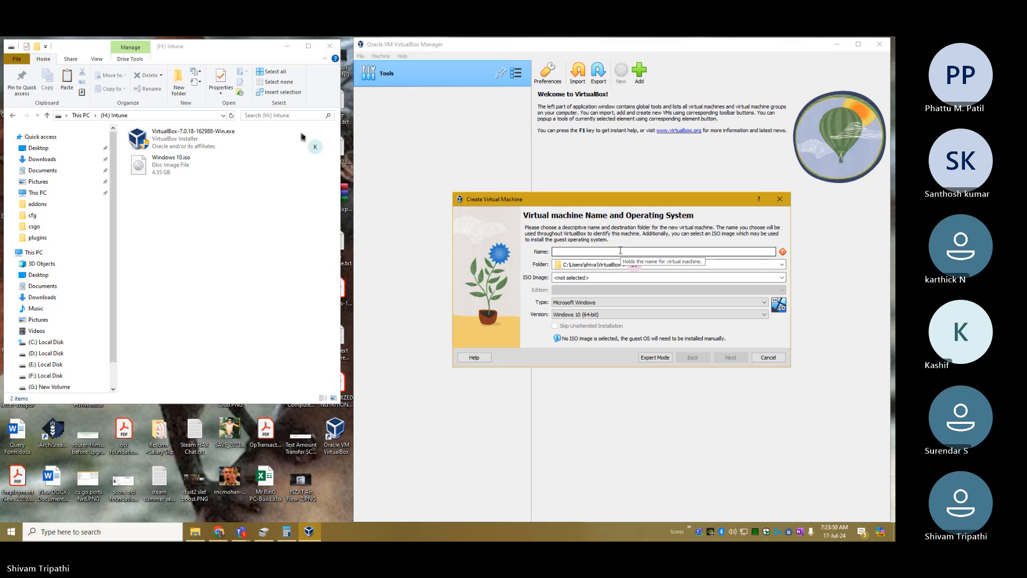
text(B)
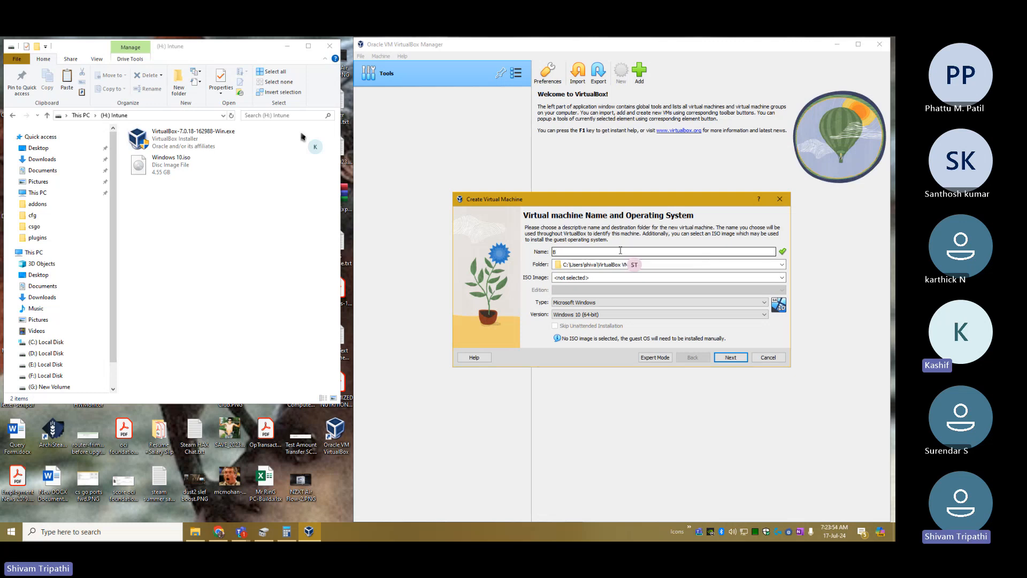
text(ANLR)
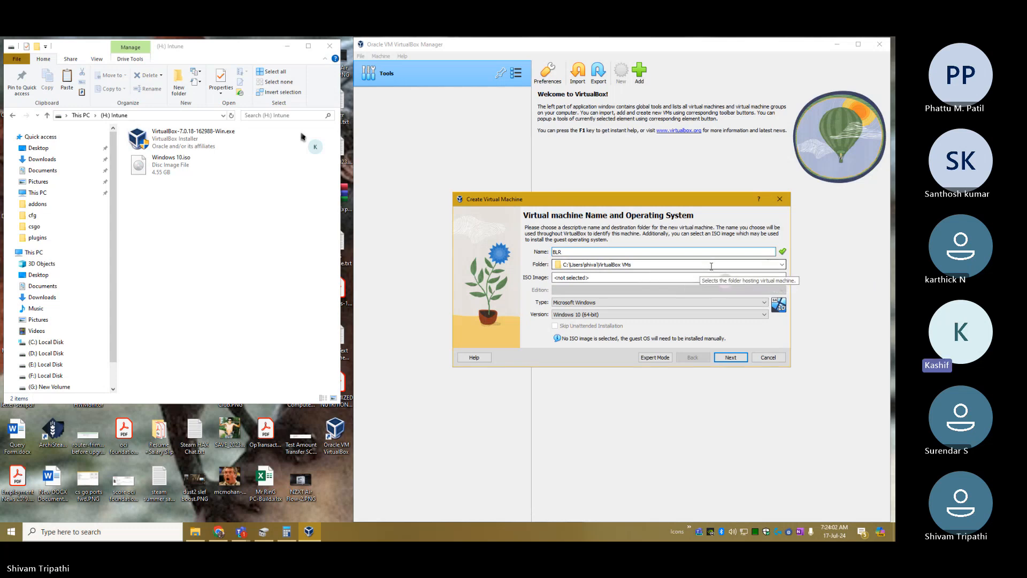
text(W)
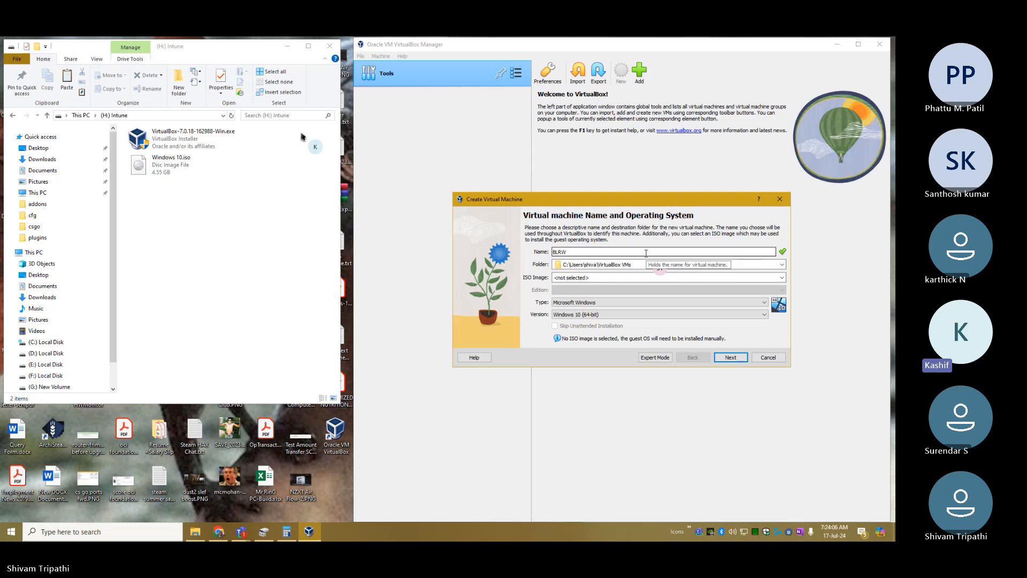
text(VM001)
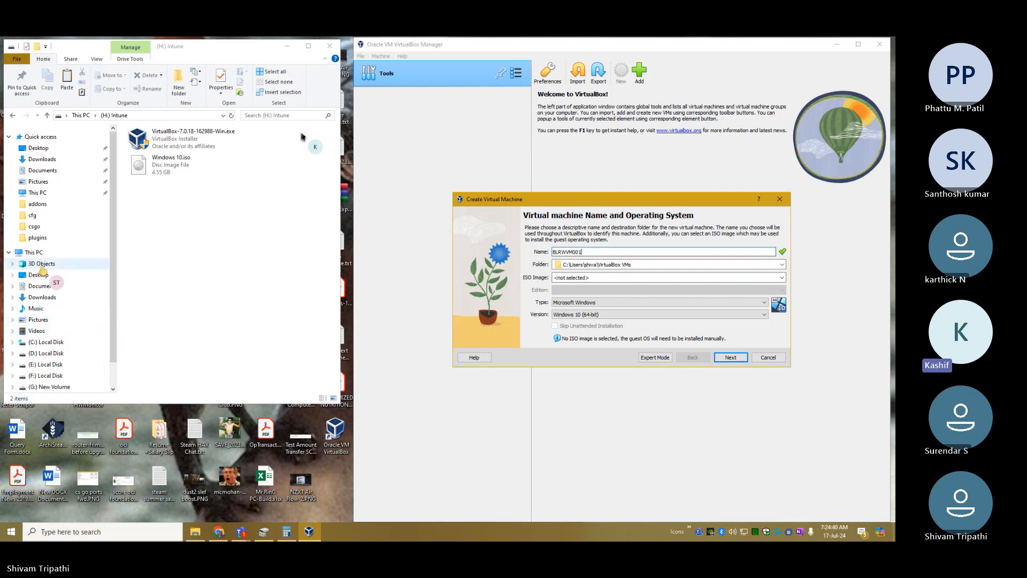
Step: Show This PC in File Explorer and enlarge the window down to the taskbar and across to VirtualBox Manager to view all drives
click(35, 252)
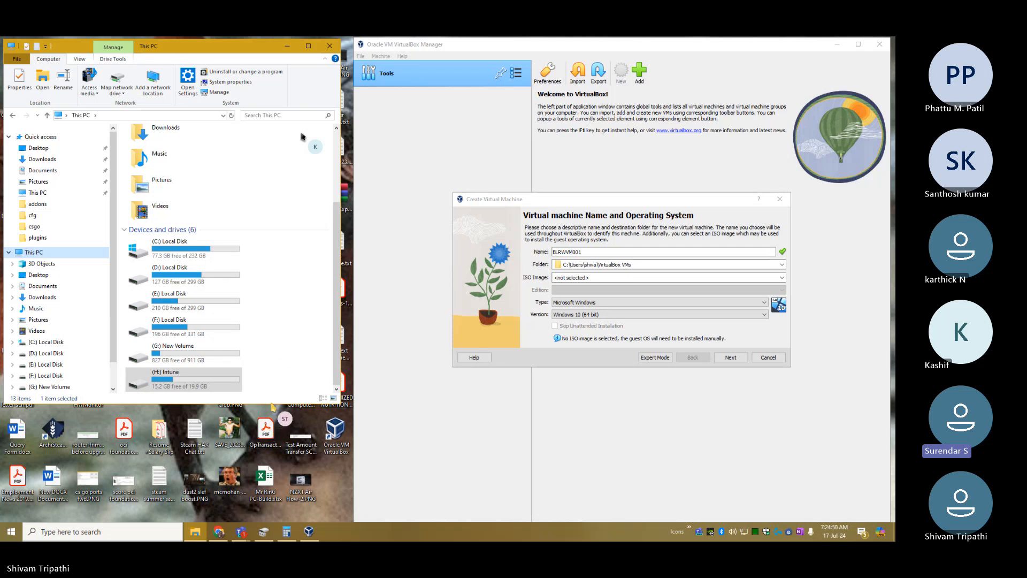
drag(278, 404, 290, 530)
drag(340, 471, 349, 472)
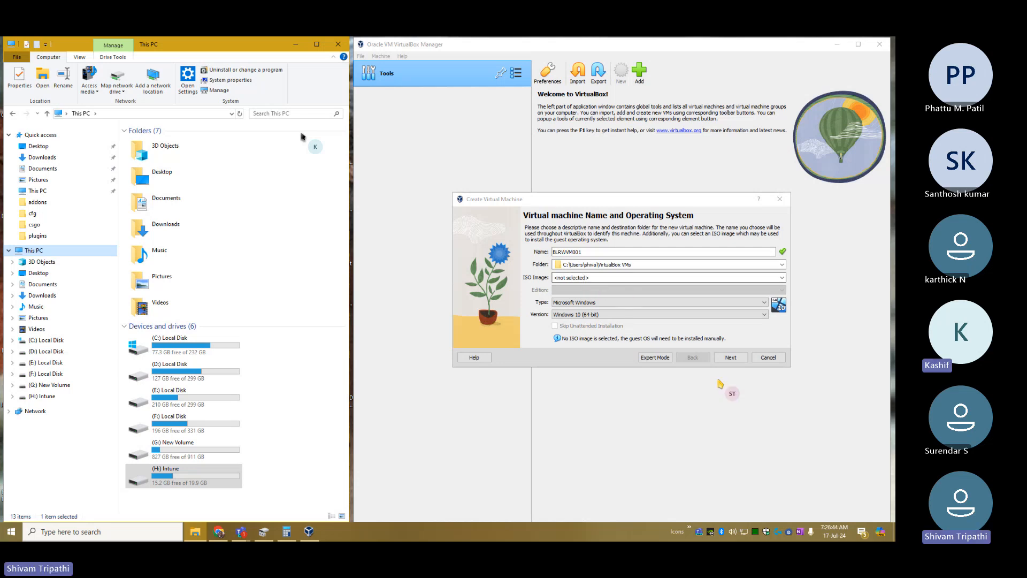
Step: Accept the virtual machine's name and operating system settings and continue to the hardware settings
click(733, 360)
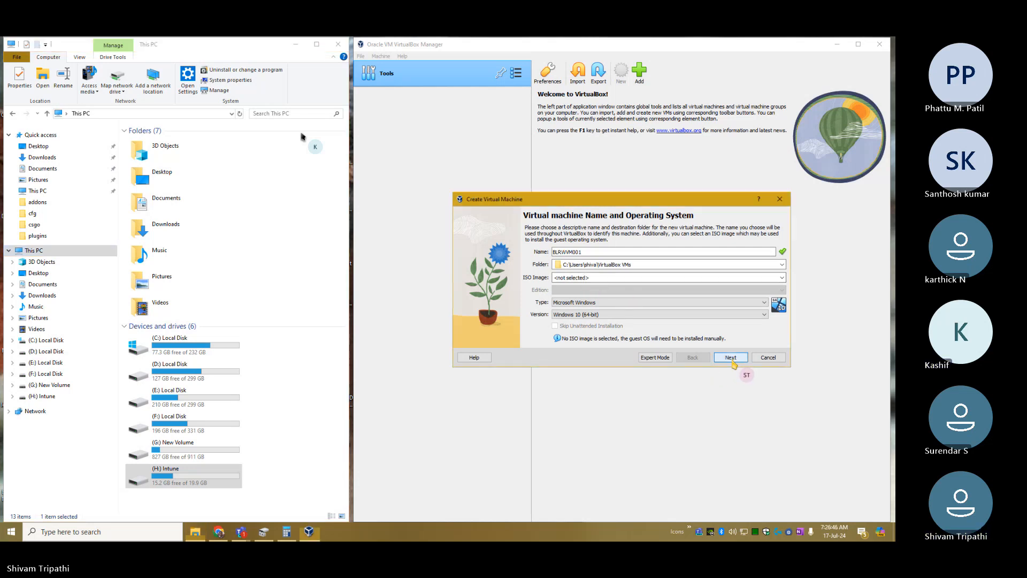
click(732, 358)
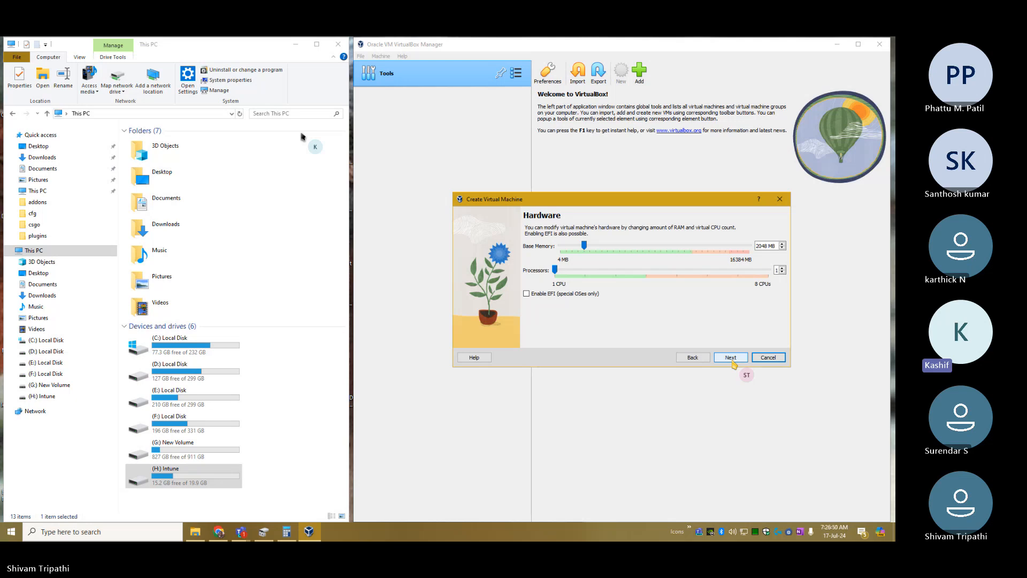
mouse_move(292, 534)
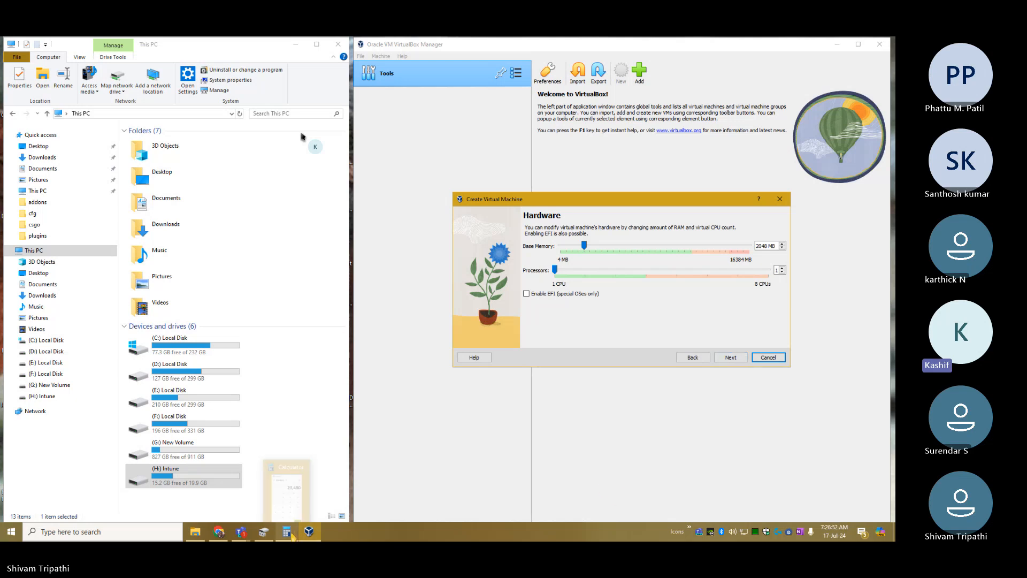
Step: Search Windows for "sys" and open System Information to check the host computer's hardware
click(16, 535)
text(s)
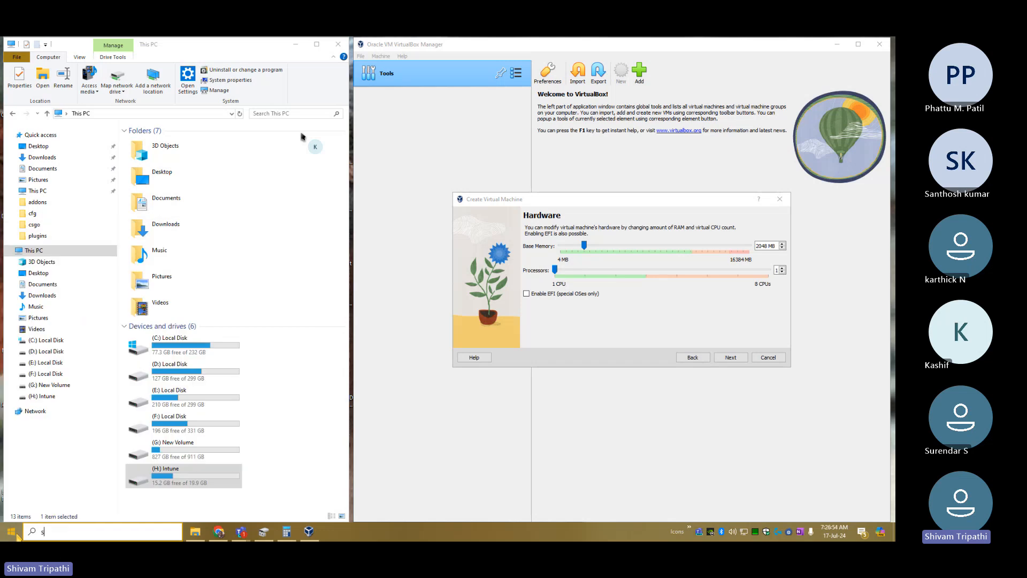
text(ys)
click(87, 283)
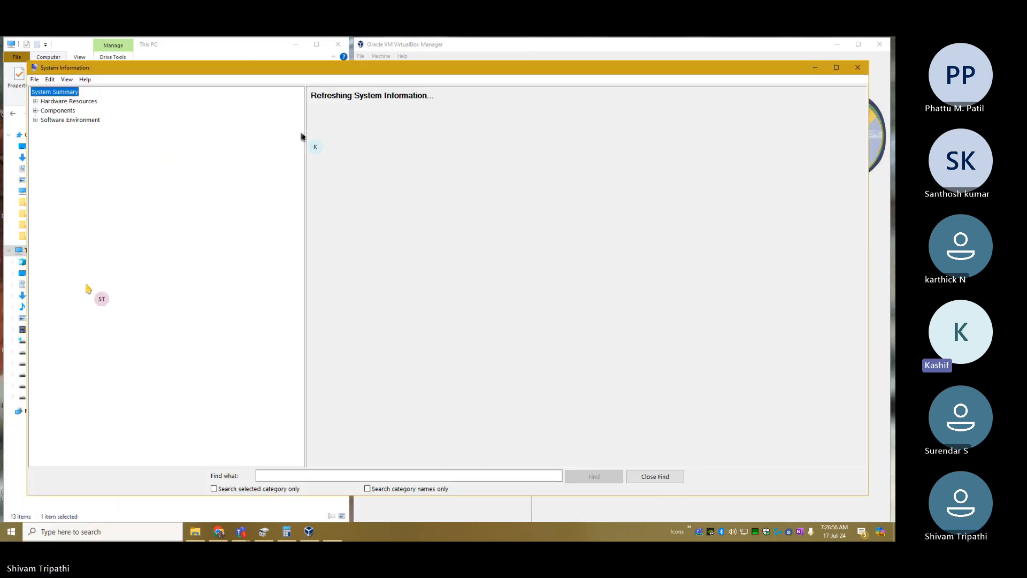
Step: Resize the System Information window and place it beside the Create Virtual Machine dialog so processor and memory details are readable
drag(868, 251, 343, 210)
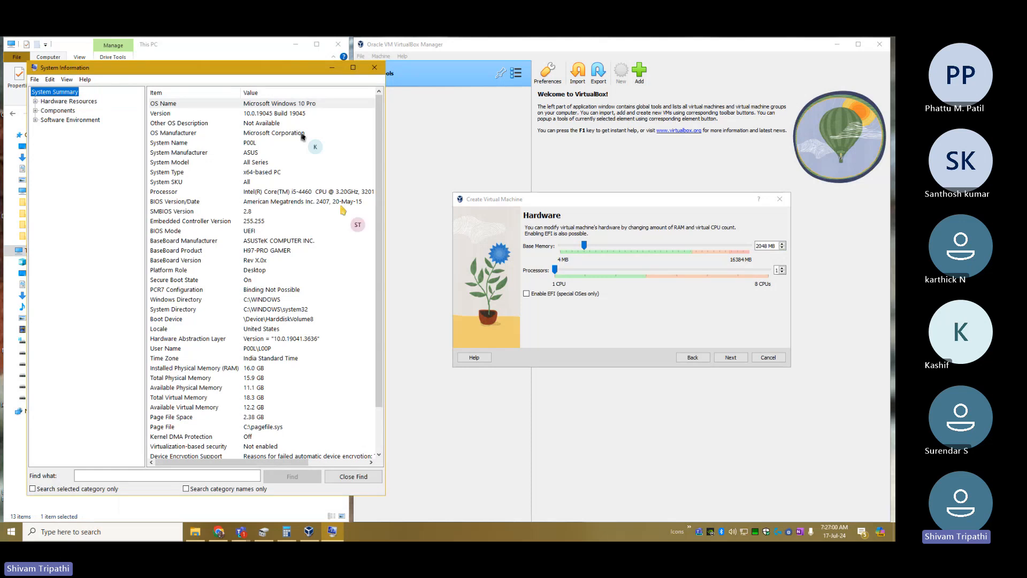
drag(233, 68, 206, 64)
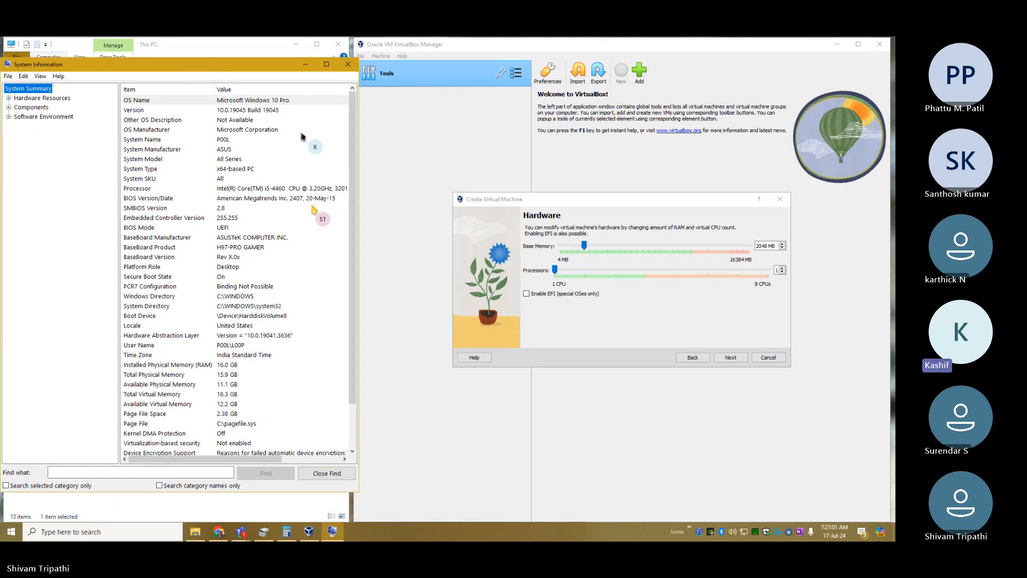
drag(359, 218, 458, 217)
drag(577, 204, 636, 192)
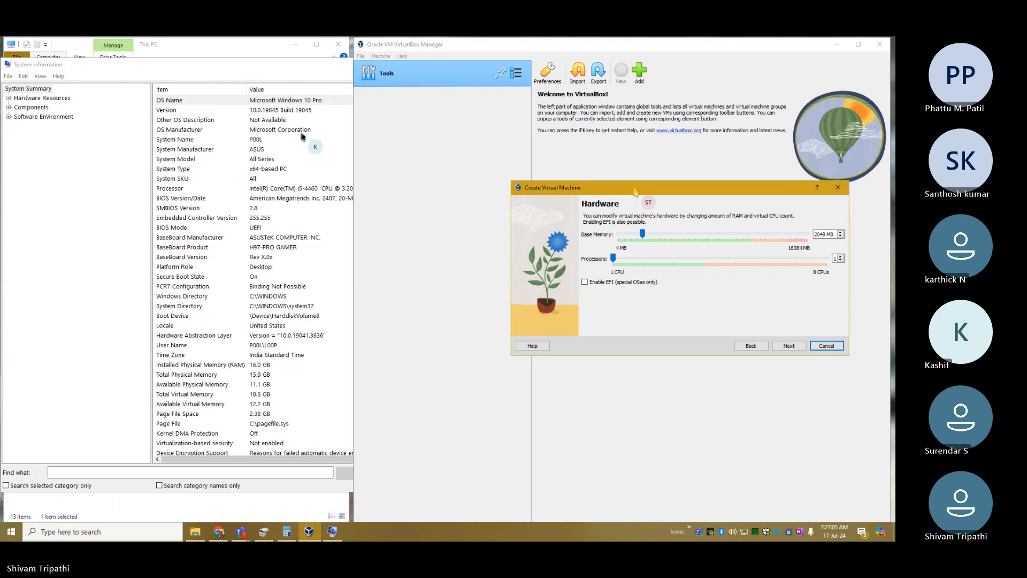
click(355, 239)
drag(459, 249, 503, 250)
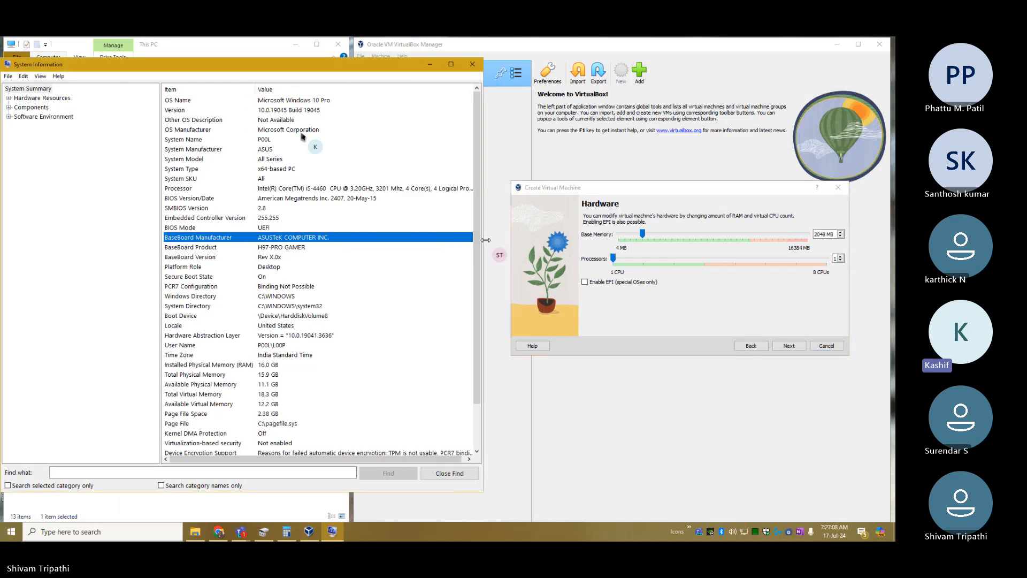
Step: Switch to Calculator, multiply 1024 by 4 to work out the memory size, and minimize it
click(288, 532)
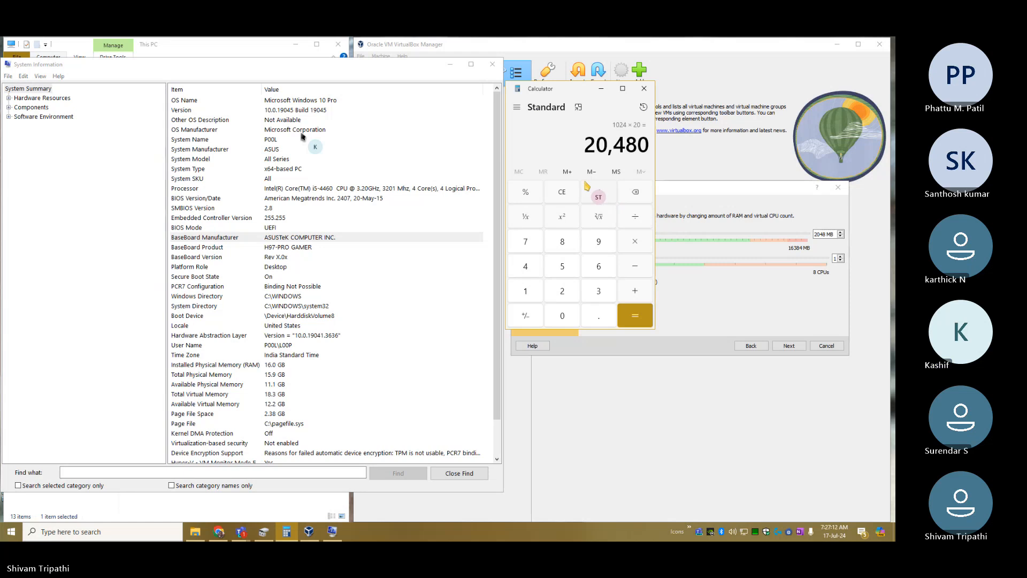
click(604, 196)
click(525, 291)
click(562, 316)
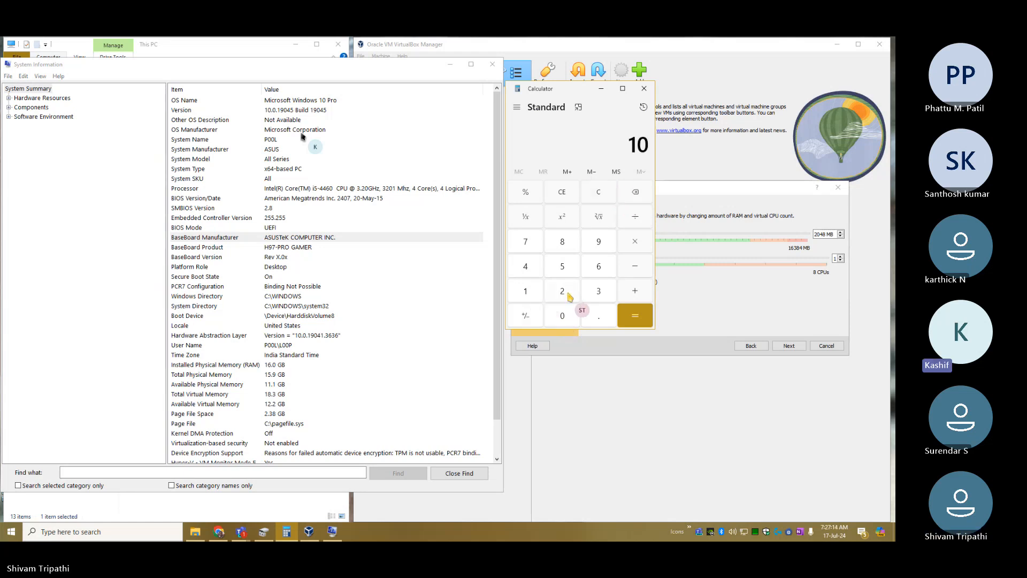
click(563, 291)
click(526, 266)
click(639, 247)
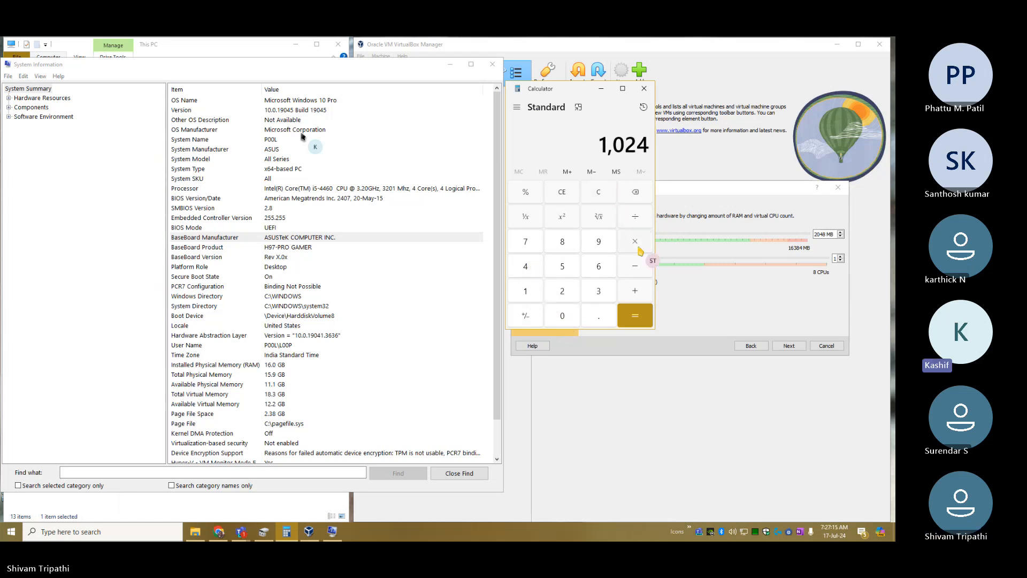
click(532, 270)
click(644, 314)
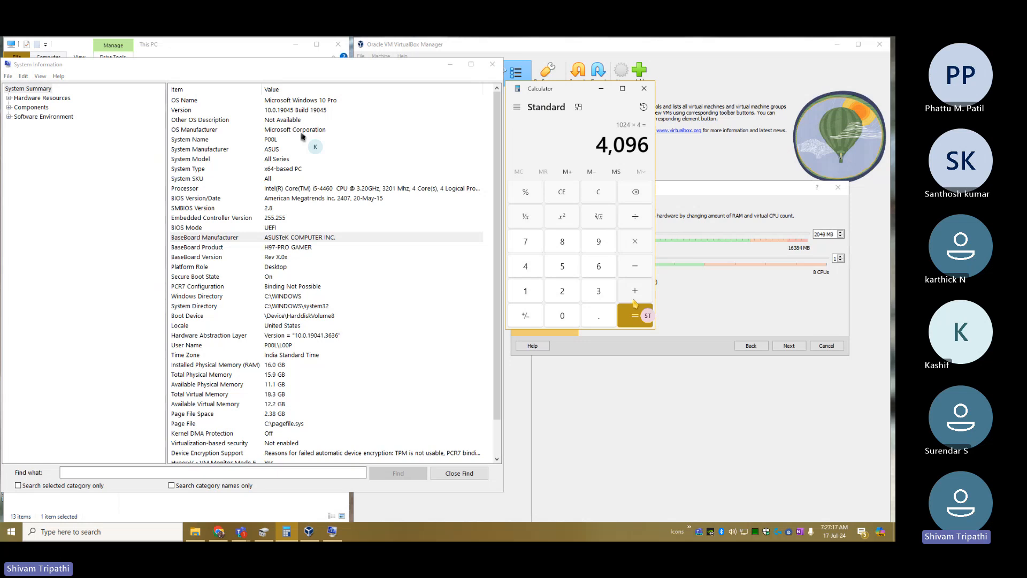
click(602, 89)
Step: Set the virtual machine's base memory to 4097 MB and its processors to 2, and continue to the virtual hard disk settings
click(826, 236)
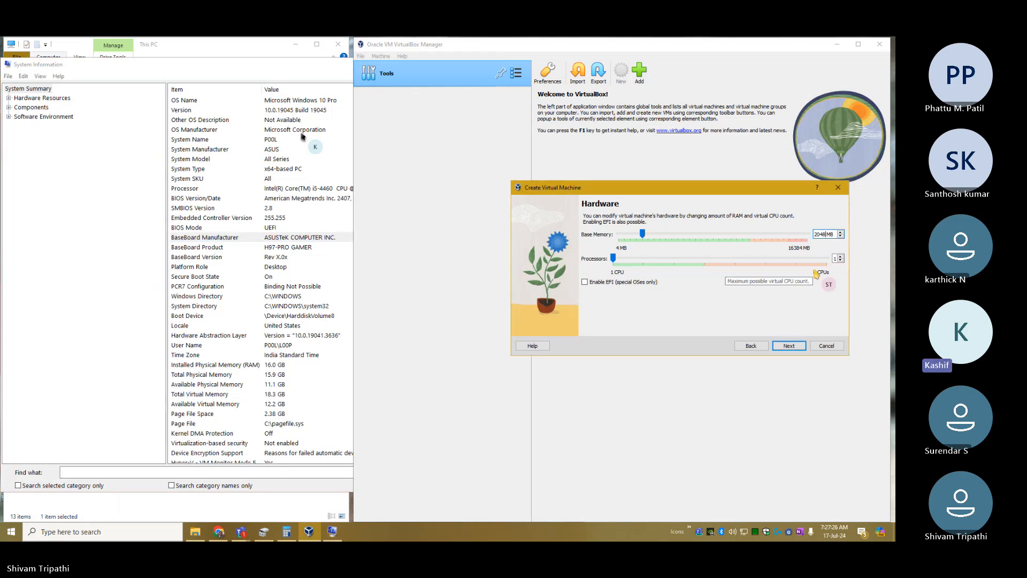
key(BackSpace)
key(BackSpace)
key(BackSpace)
key(BackSpace)
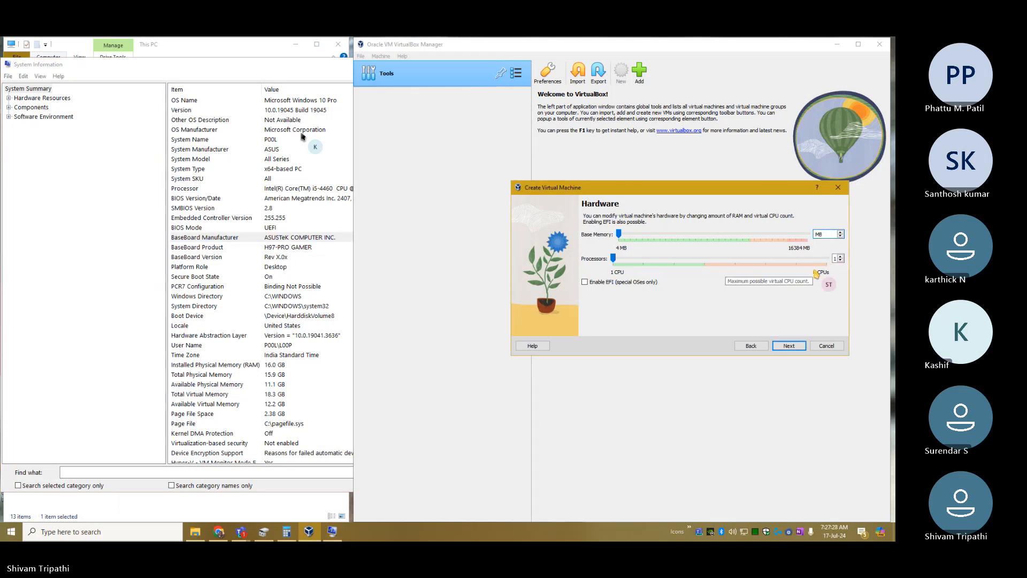
text(4097)
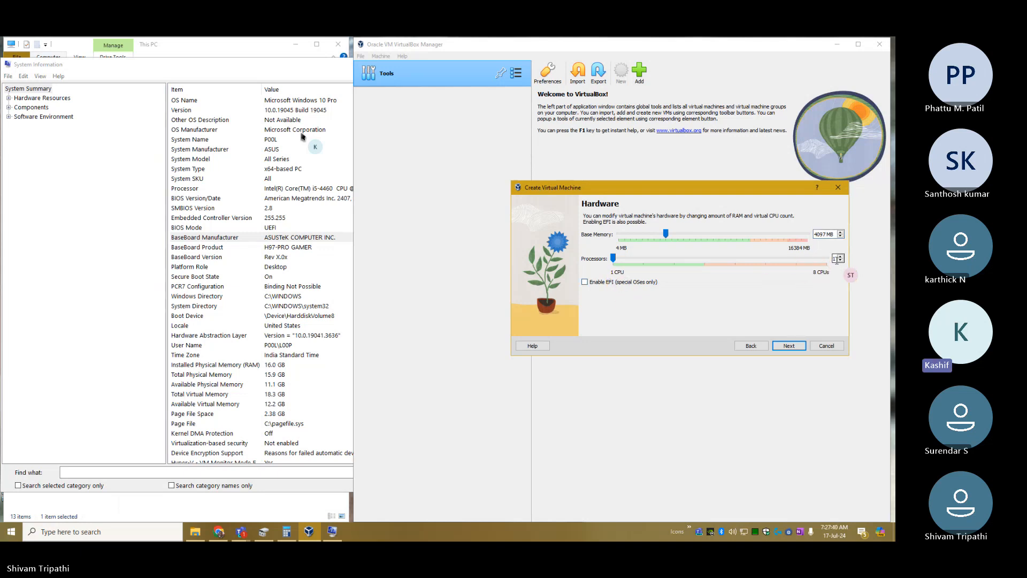
click(841, 256)
click(780, 348)
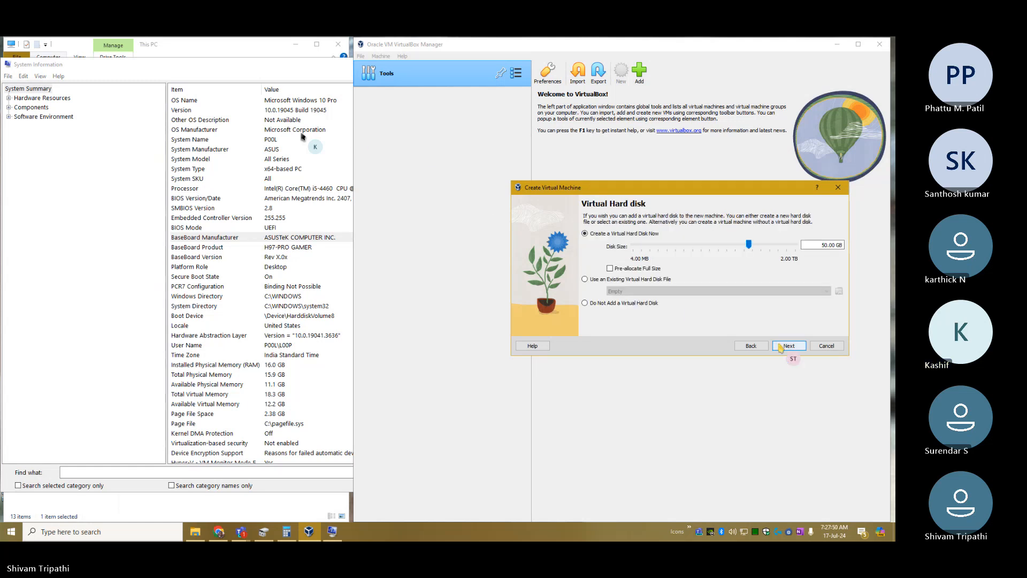
Step: Set the new virtual hard disk's size to 80 GB and finish creating the virtual machine
double_click(826, 246)
key(BackSpace)
text(800)
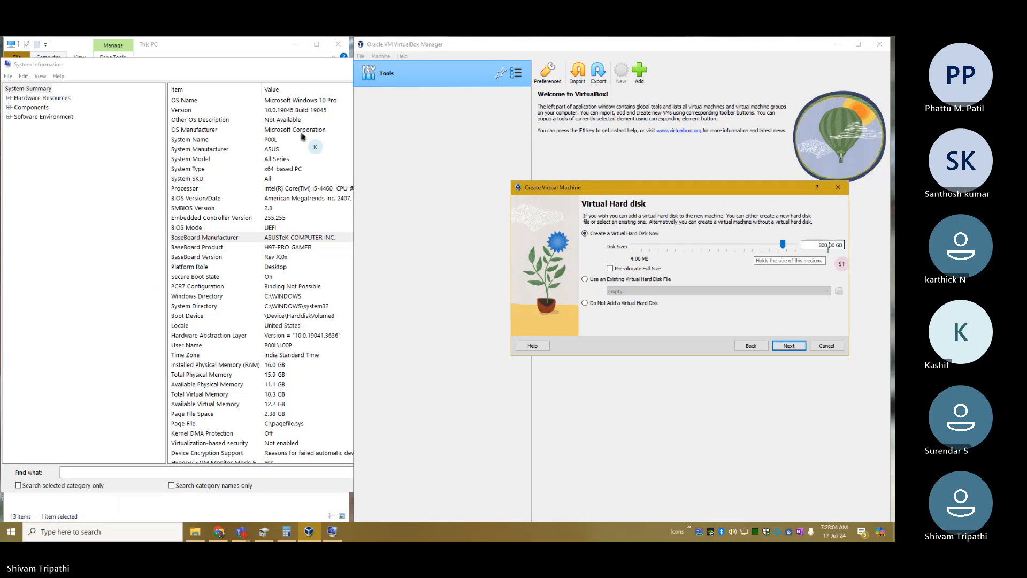
key(BackSpace)
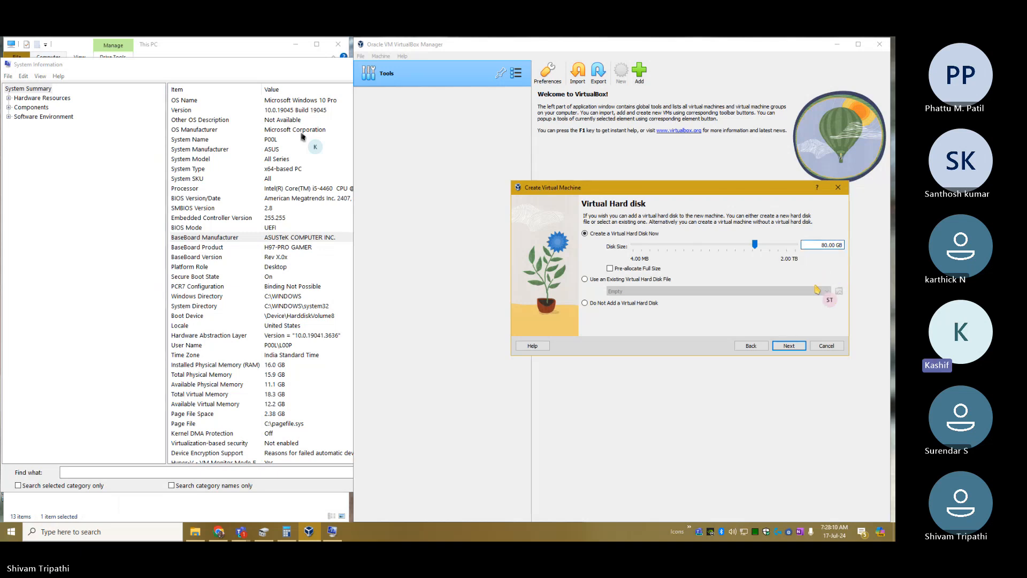
click(785, 347)
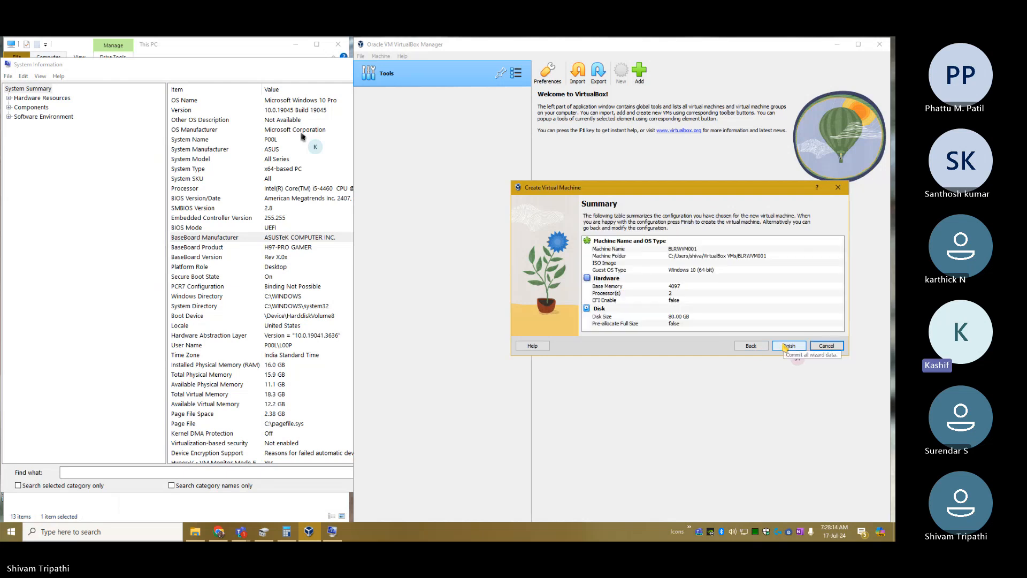
click(789, 346)
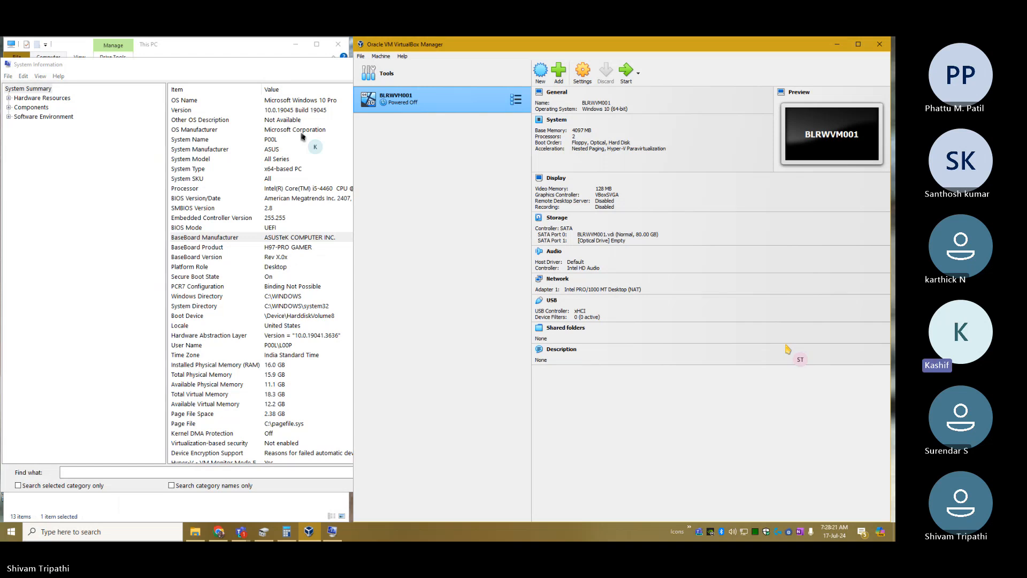
Step: Maximize VirtualBox Manager and attach Windows 10.iso from the Intune (H:) drive to BLRWVM001's empty optical drive
click(858, 45)
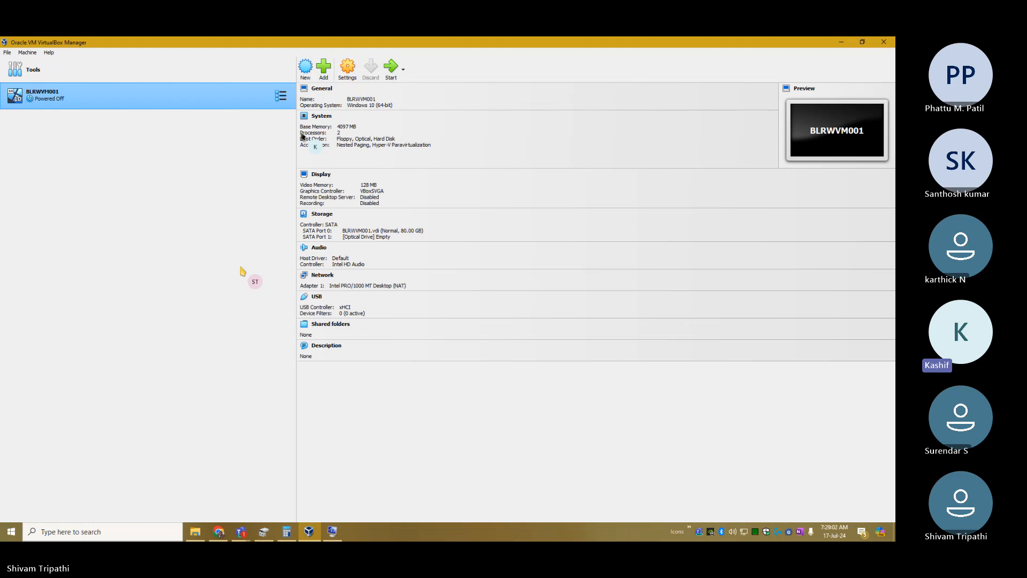
click(383, 237)
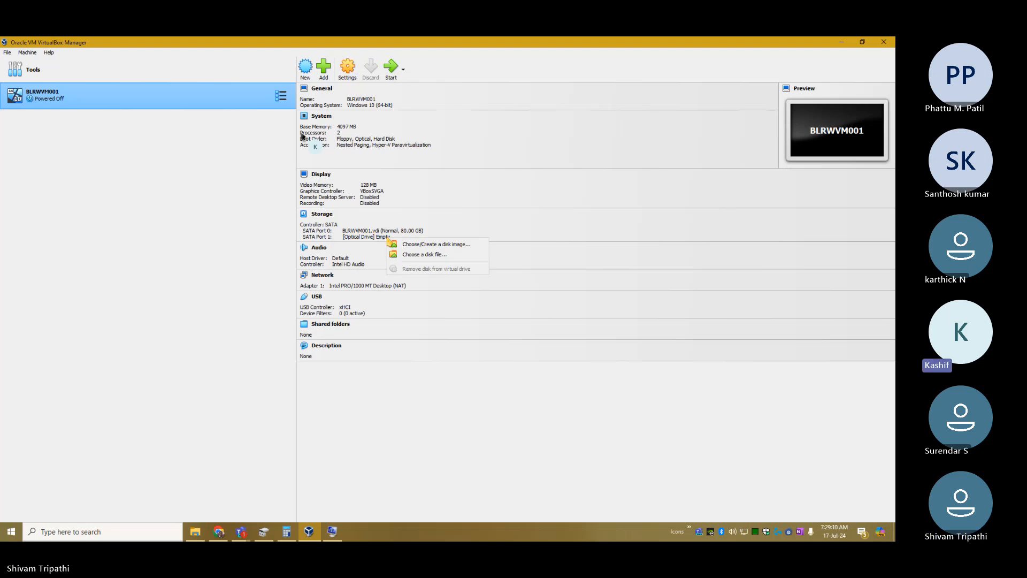
click(428, 255)
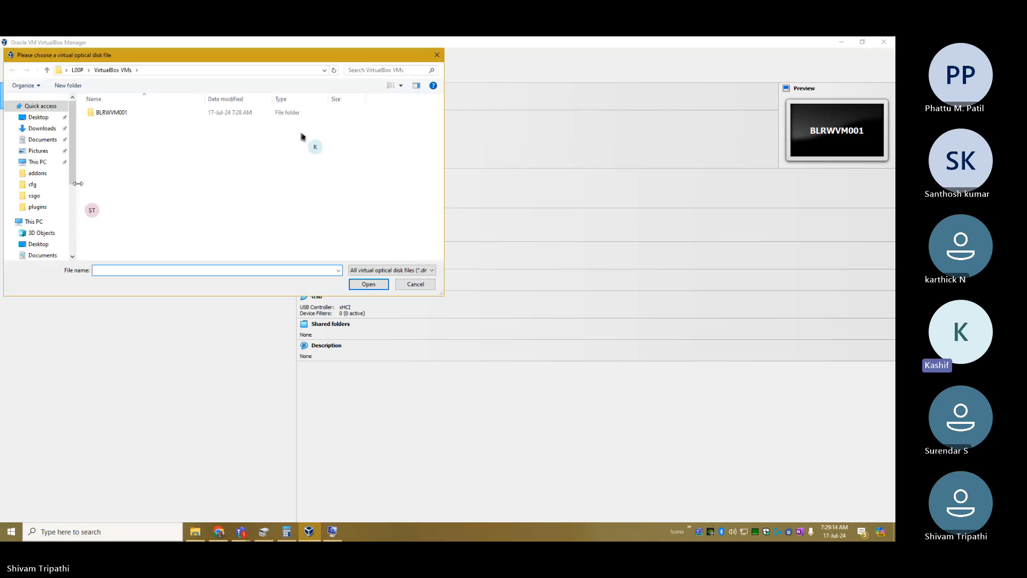
scroll(59, 235, down, 4)
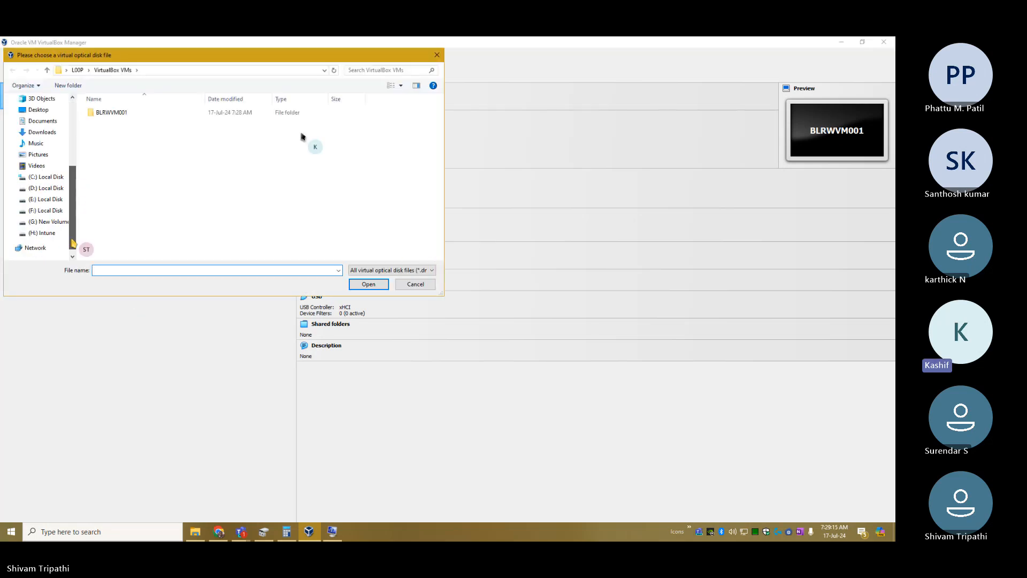
click(44, 234)
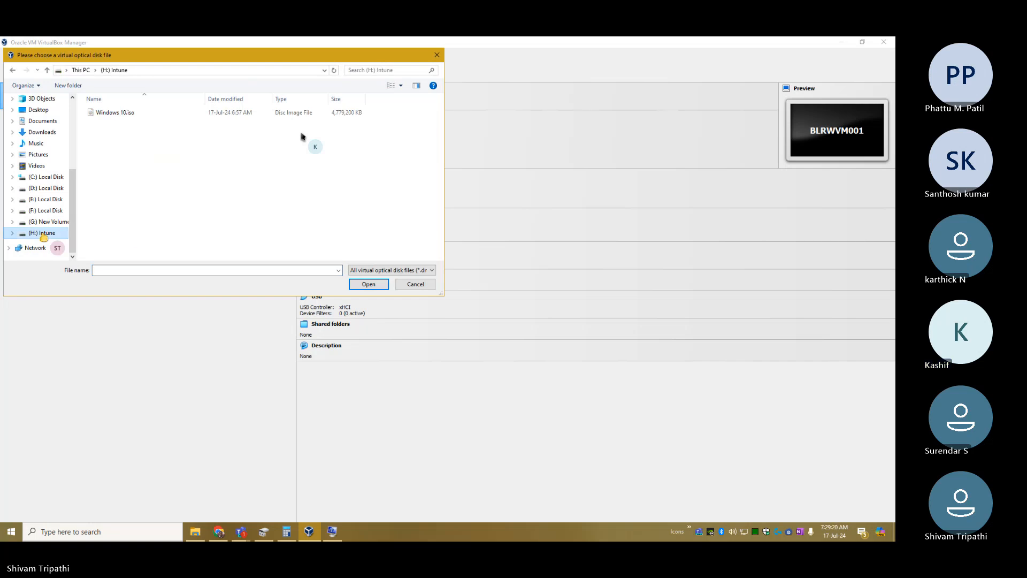
click(118, 113)
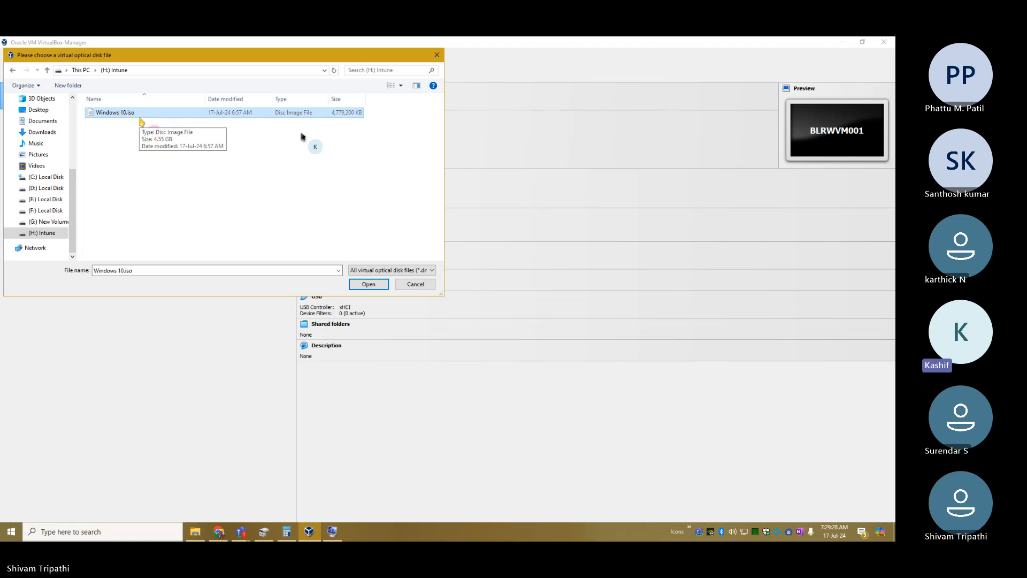
click(368, 284)
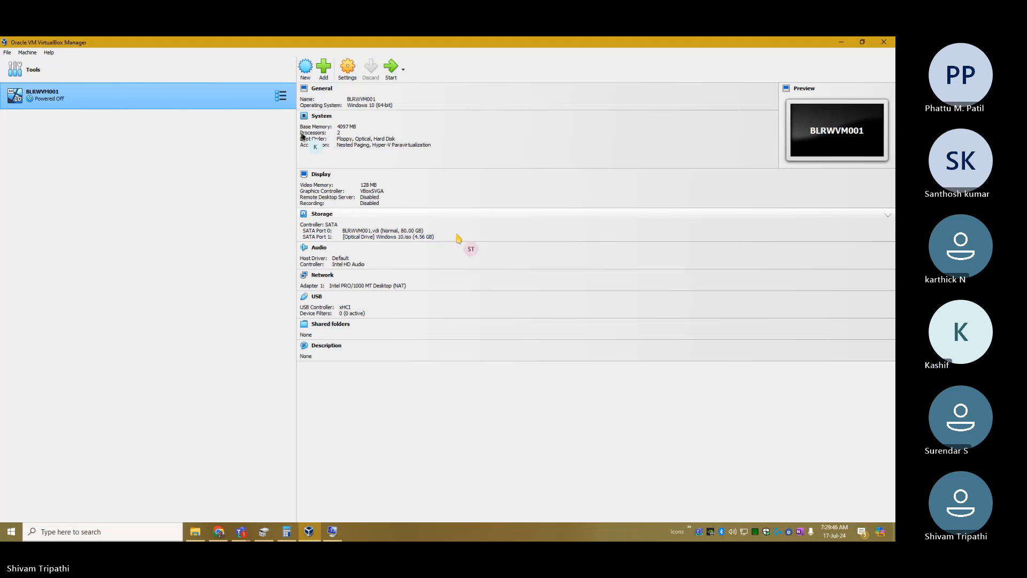
Step: Start BLRWVM001 with a normal start, decline capturing the mouse, and maximize the virtual machine's window
click(404, 76)
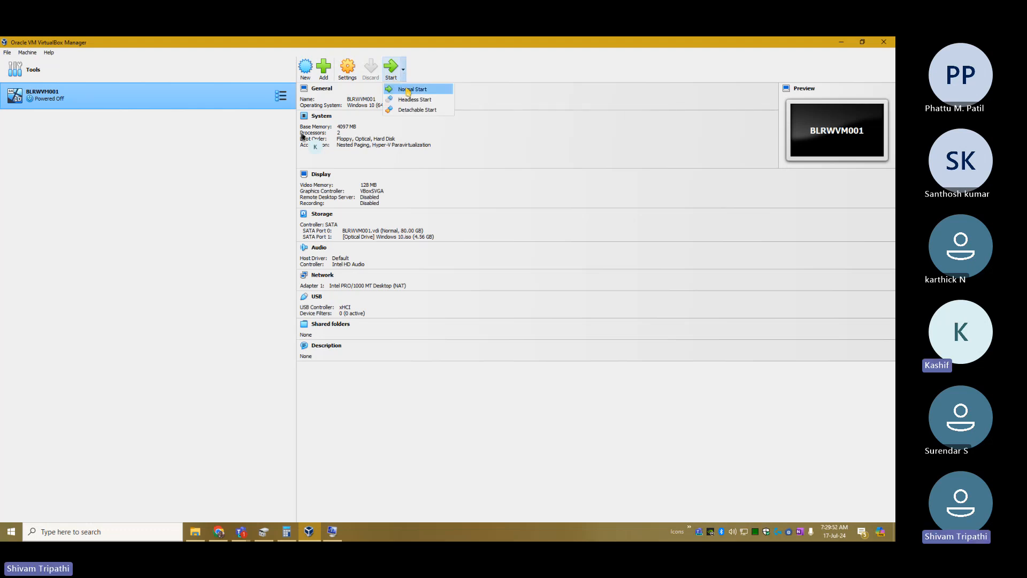
click(408, 90)
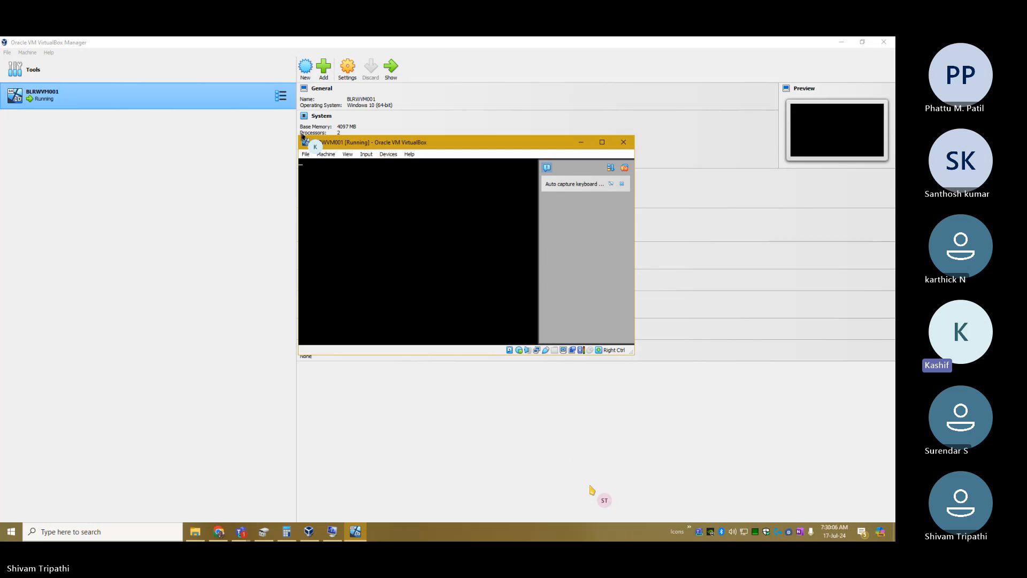
click(384, 214)
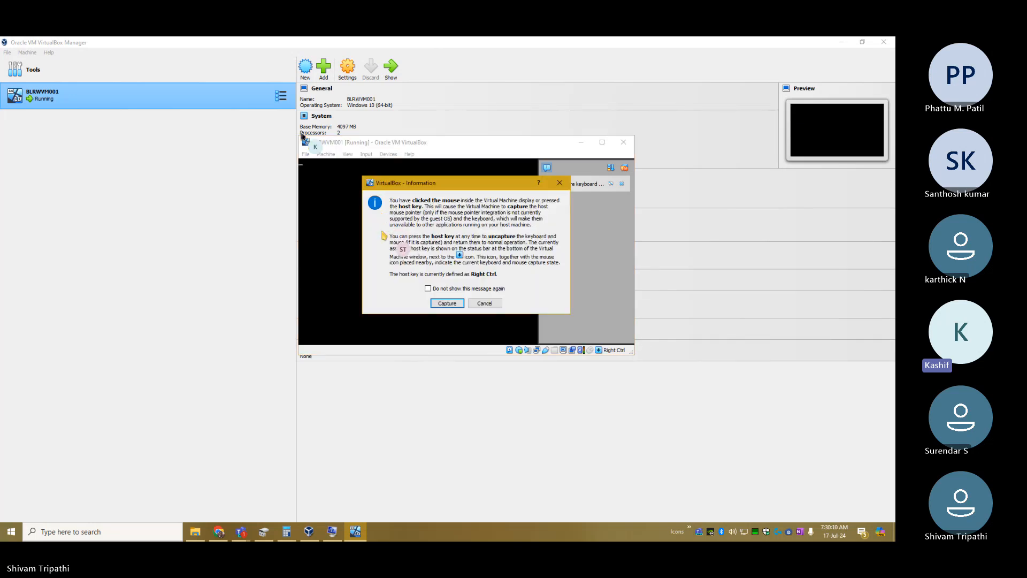
click(476, 305)
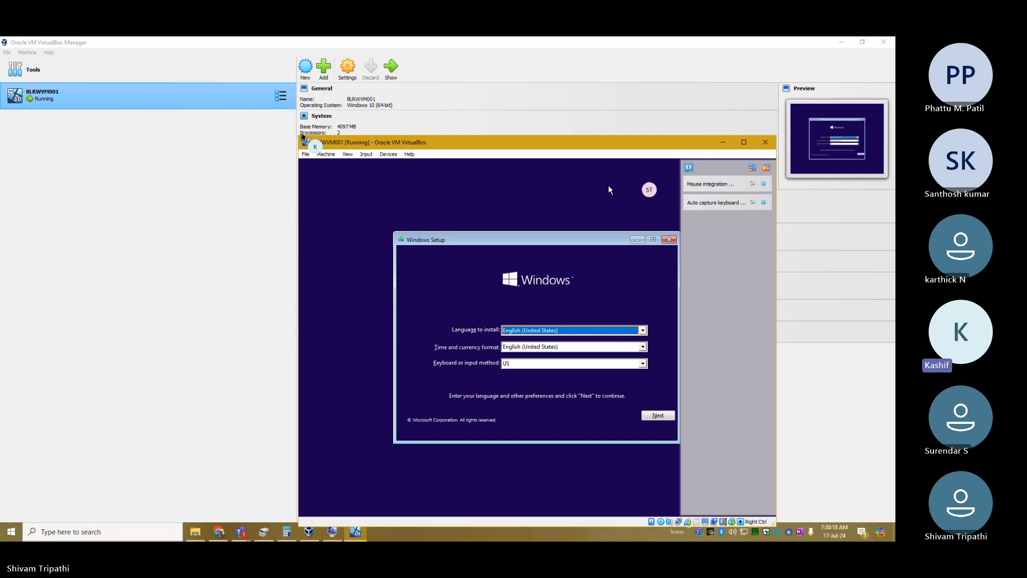
click(744, 142)
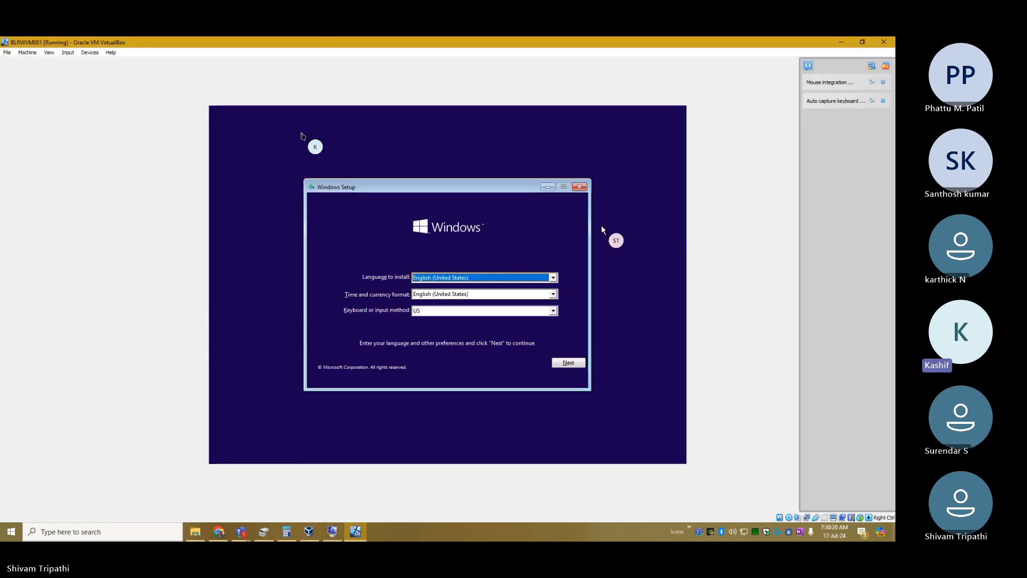
Step: Begin Windows Setup with English (United States) and the US keyboard, skip the product key, and choose the Windows 10 Pro edition
click(568, 362)
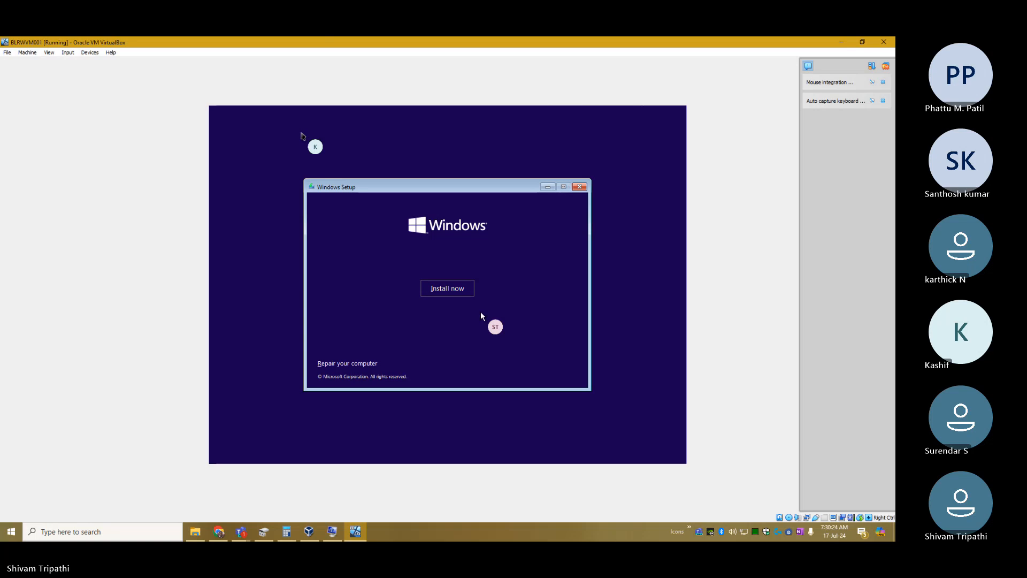
click(459, 289)
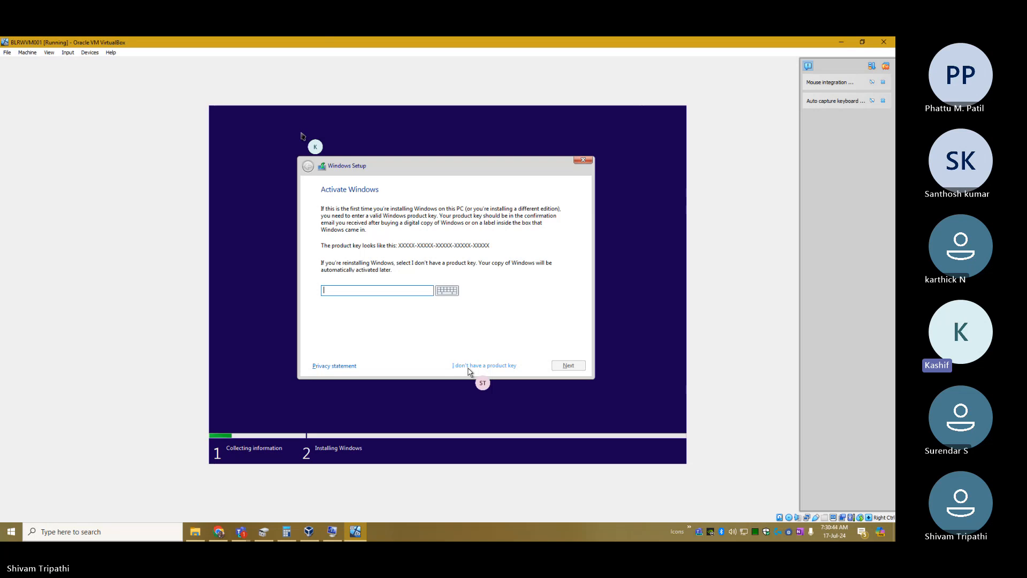
click(468, 368)
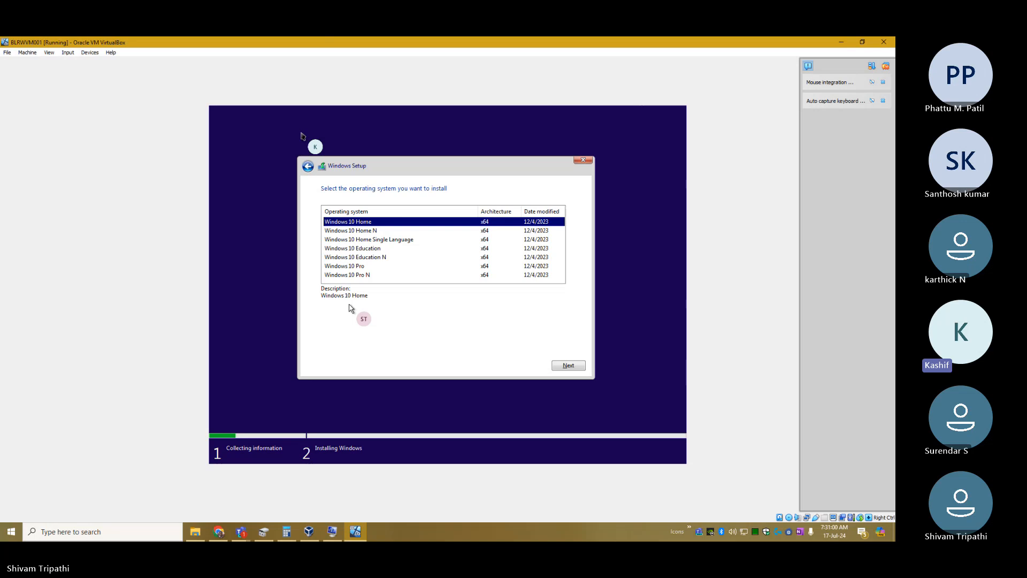
click(356, 267)
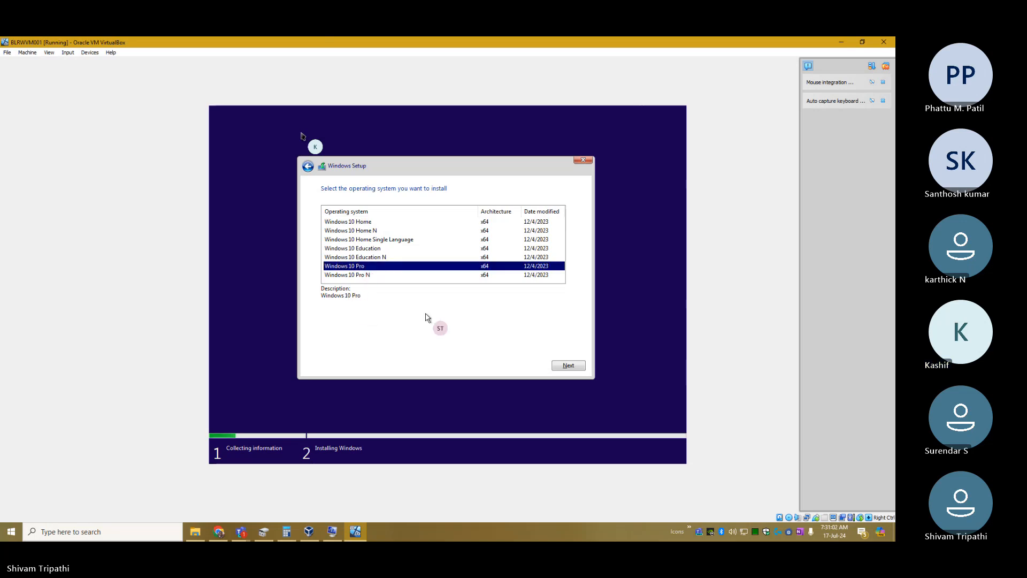
click(571, 369)
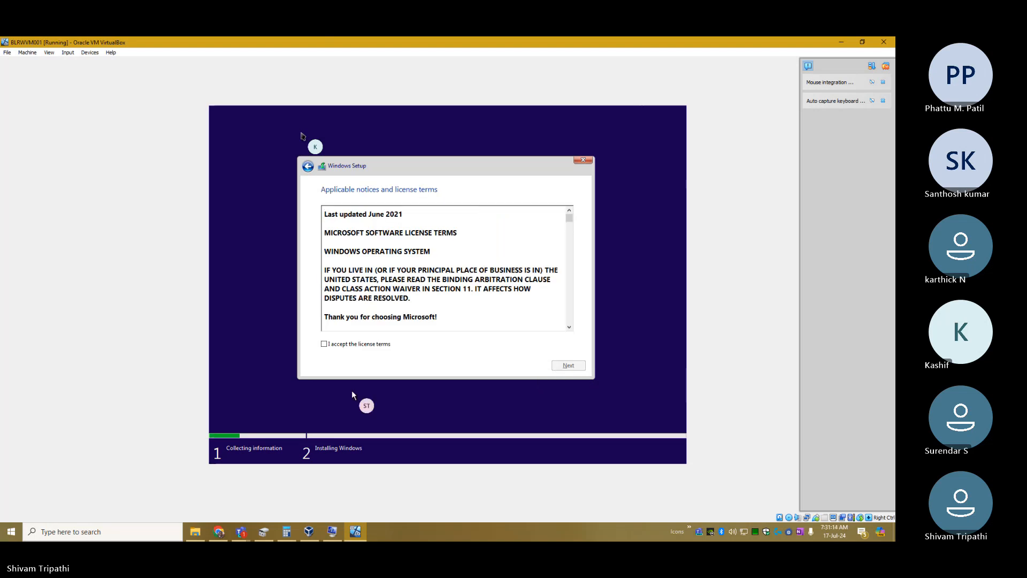
Step: Accept the license terms and start a custom Windows-only installation on Drive 0 Unallocated Space
click(324, 344)
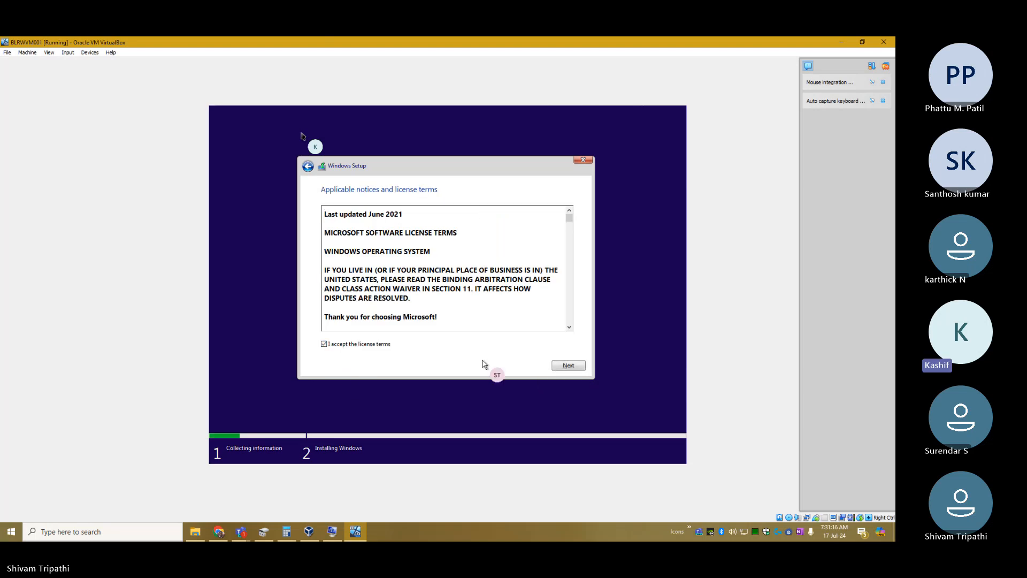
click(568, 367)
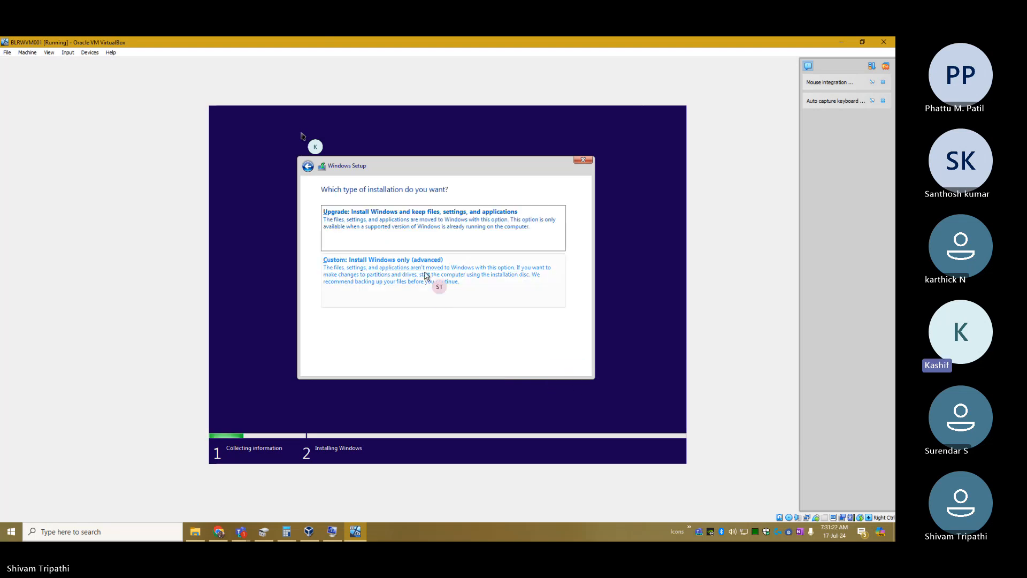
click(427, 277)
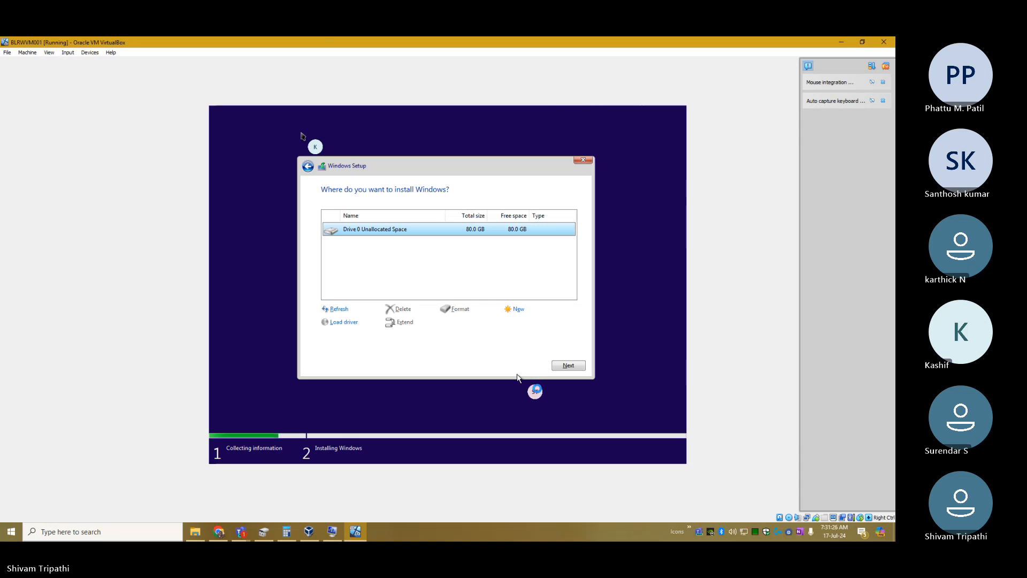
click(562, 366)
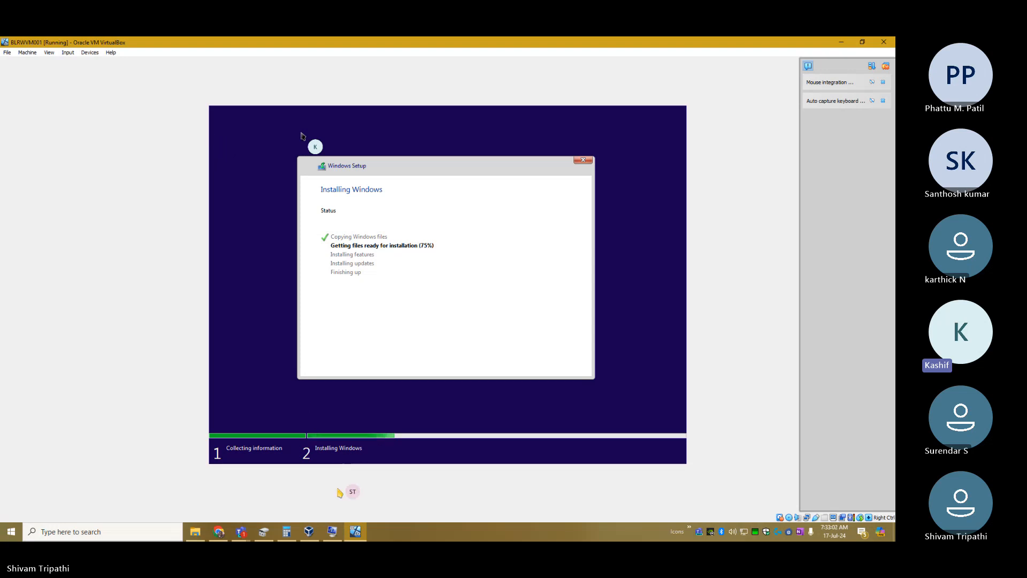
Step: Switch to VirtualBox Manager and power off the running BLRWVM001 virtual machine
click(313, 532)
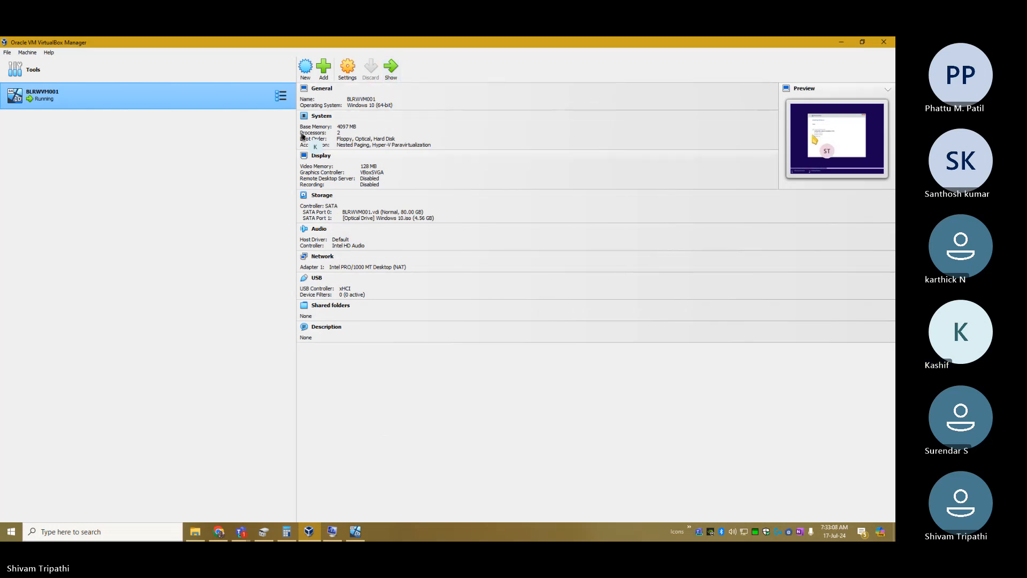
right_click(206, 90)
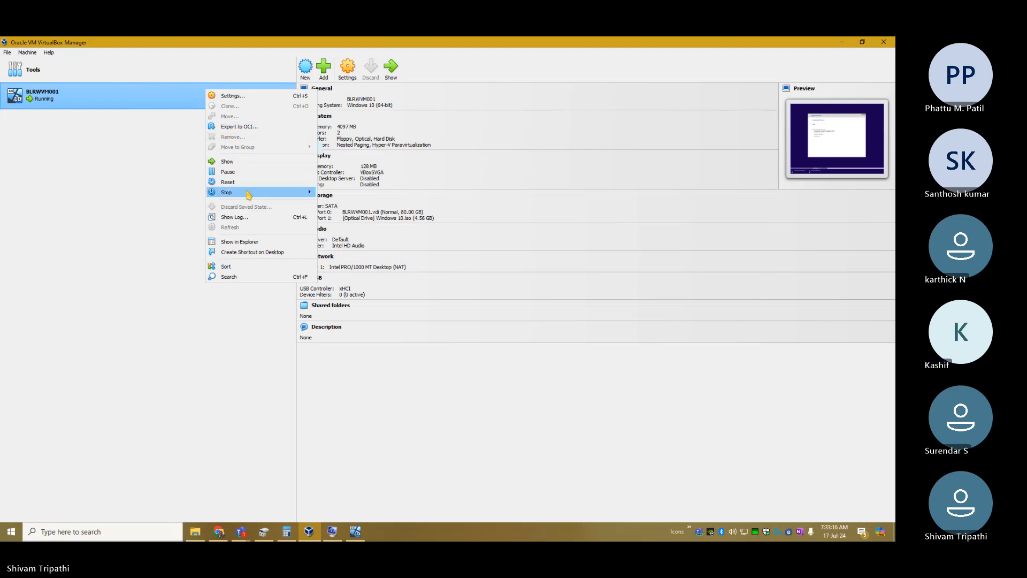
mouse_move(250, 196)
click(360, 216)
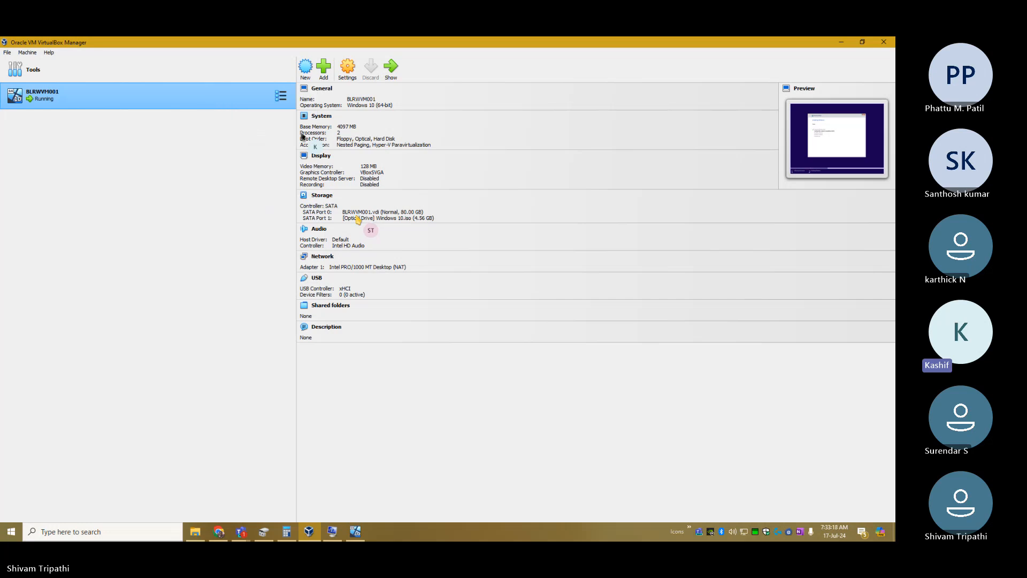
click(428, 318)
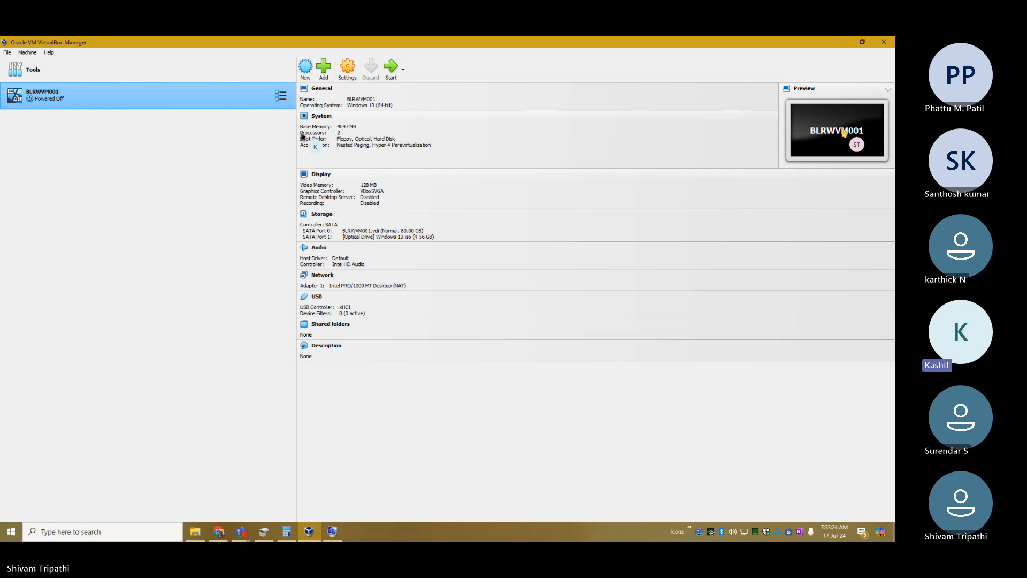
Step: Remove the BLRWVM001 virtual machine and delete all of its files from the hard disk
right_click(234, 98)
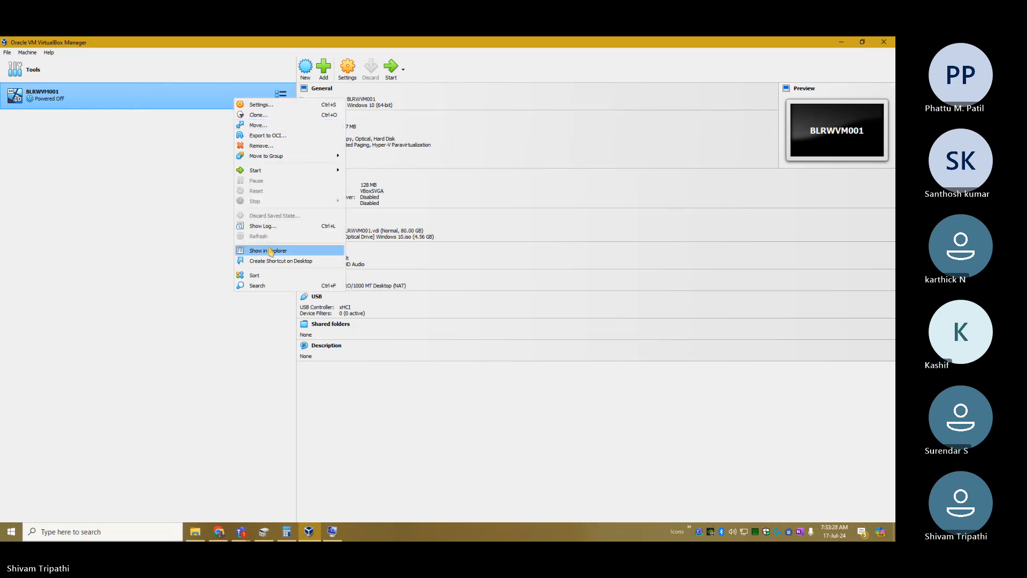
click(270, 145)
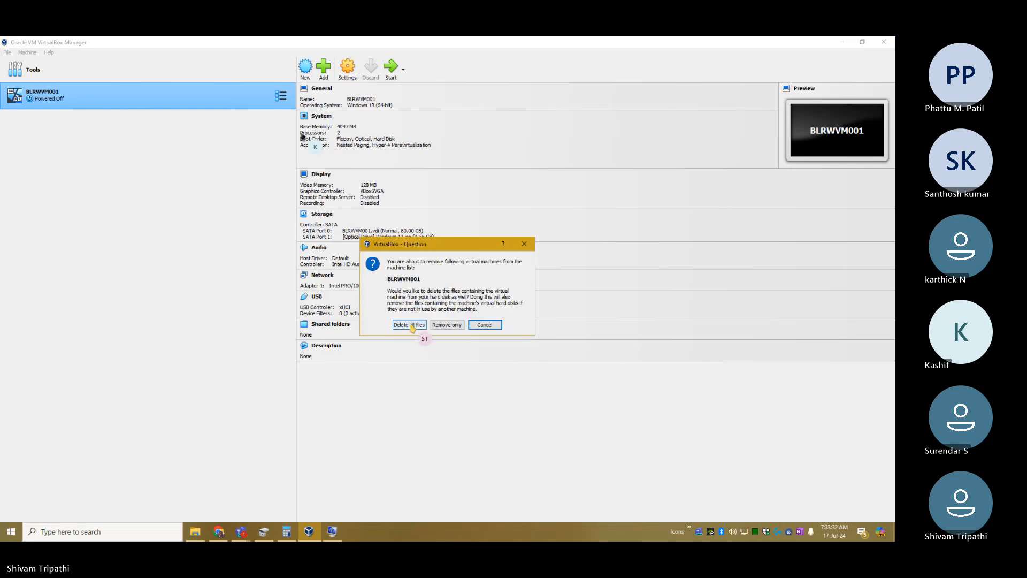
click(410, 325)
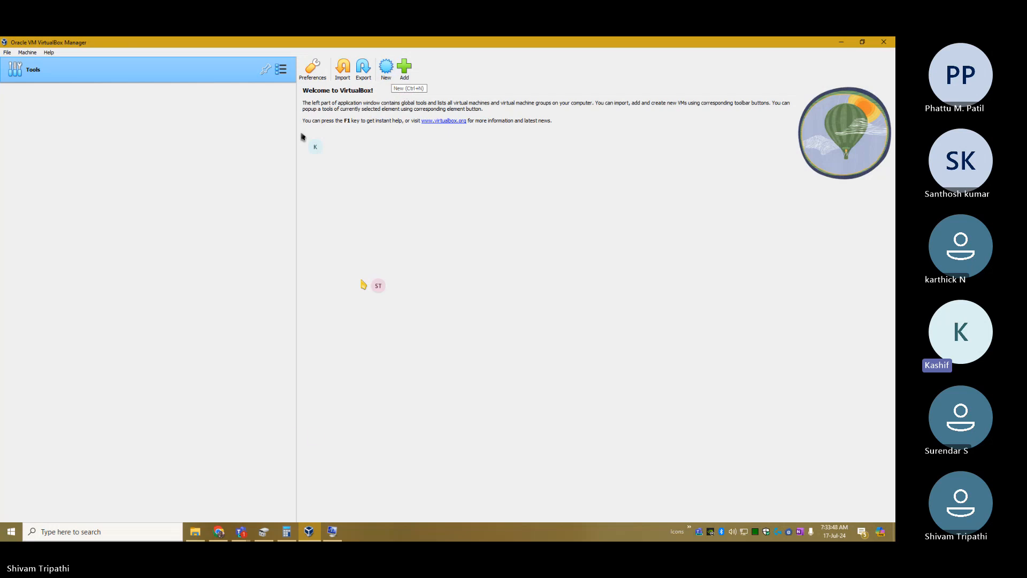
Step: Reorder the taskbar icons so that File Explorer and VirtualBox come last
mouse_move(201, 534)
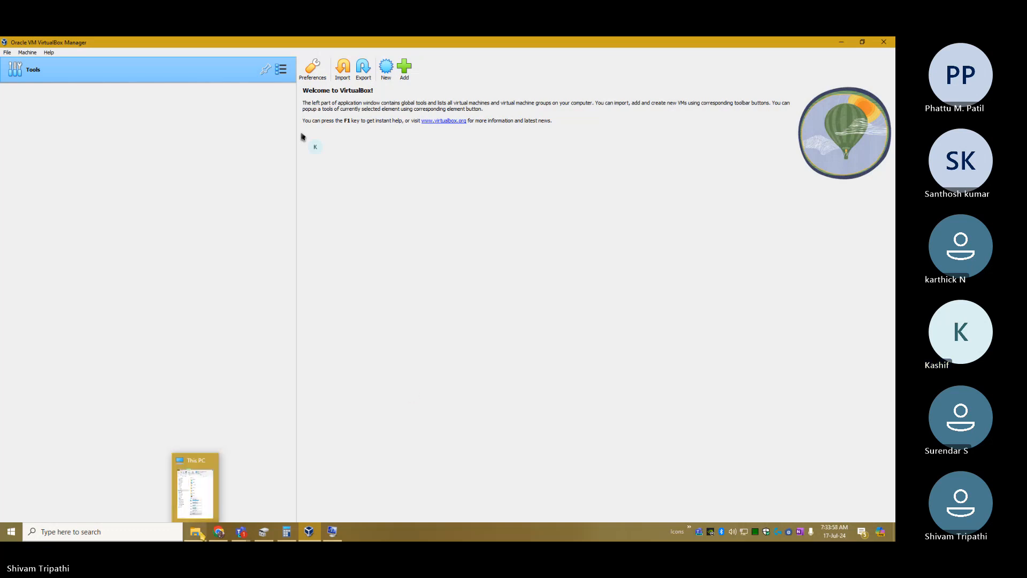
drag(195, 531, 286, 531)
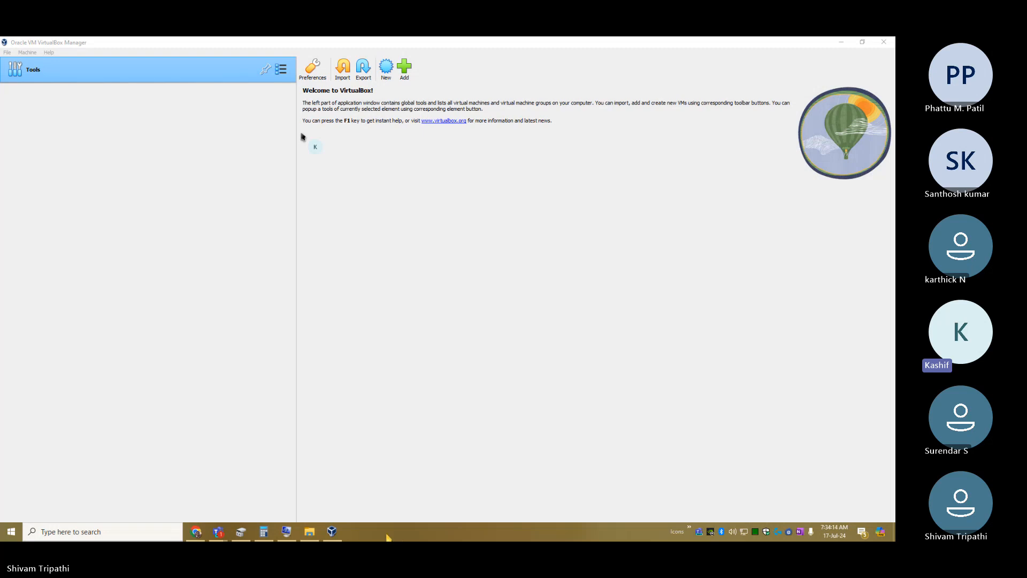
Step: Start creating a new virtual machine named WINVM001 with Windows 10 (64-bit), and continue to the hardware settings
click(387, 69)
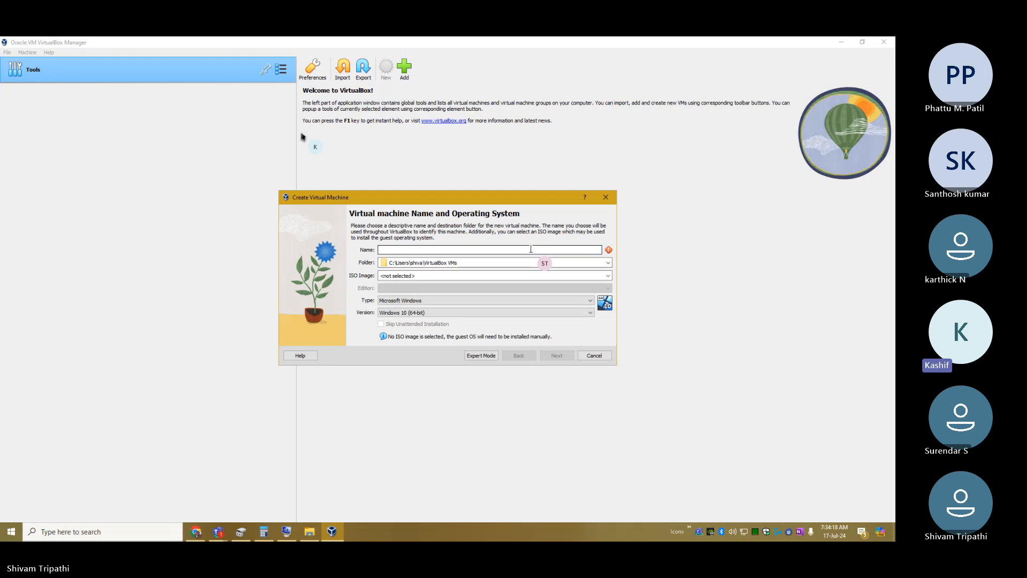
text(WIN001)
click(390, 250)
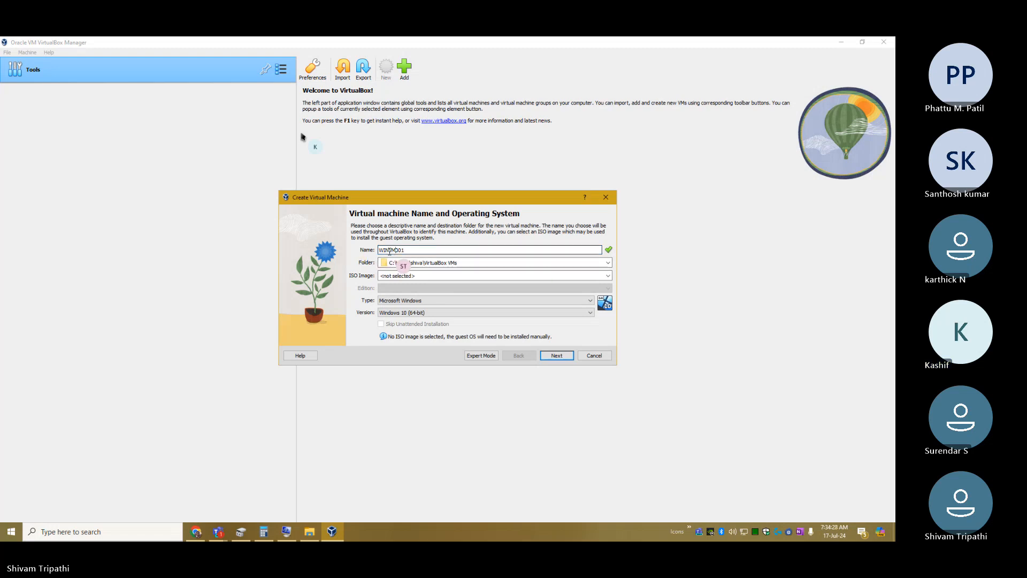
text(VM)
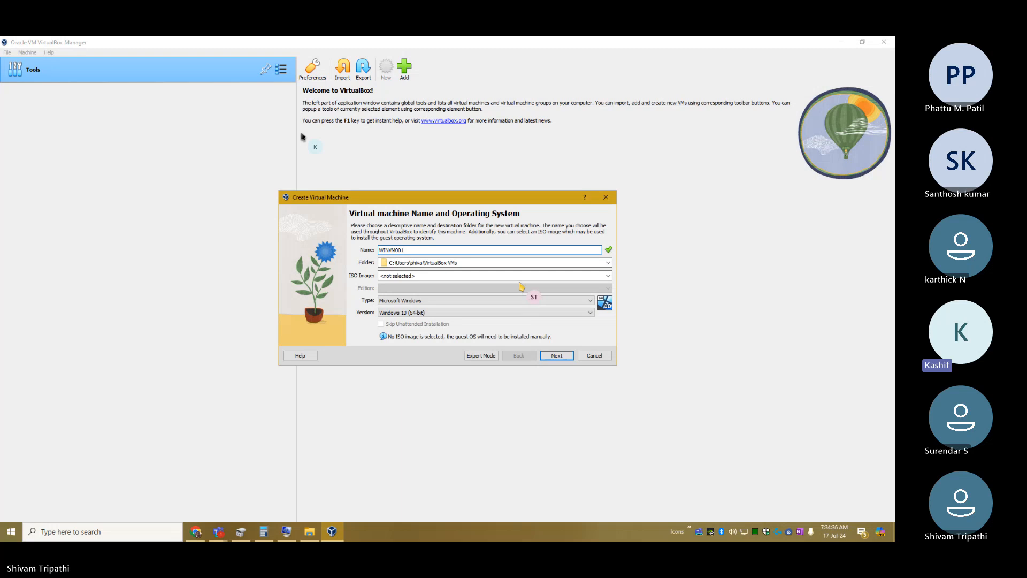
click(555, 360)
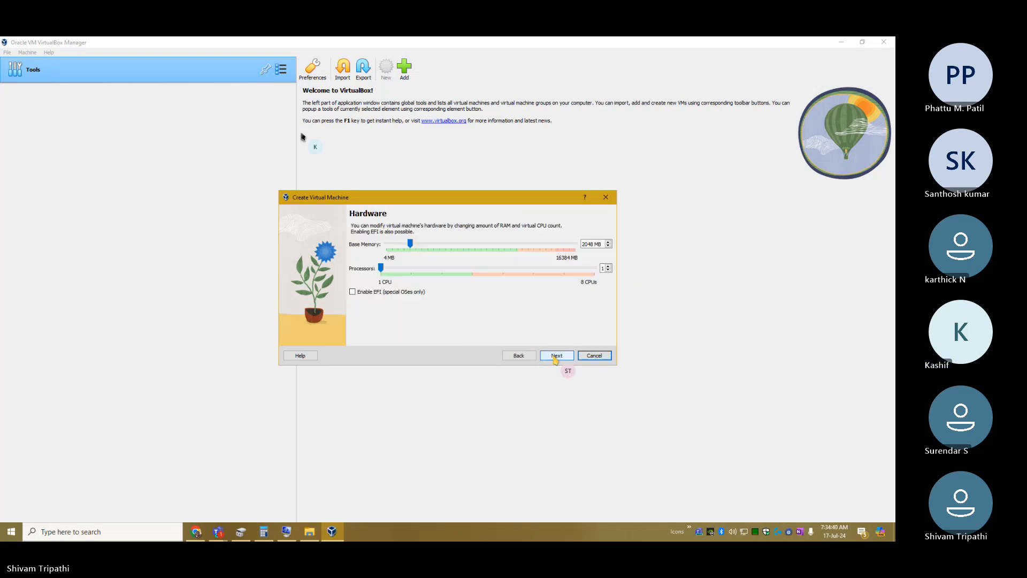
Step: Give WINVM001 4097 MB of base memory and 2 processors, and continue to the virtual hard disk settings
click(587, 244)
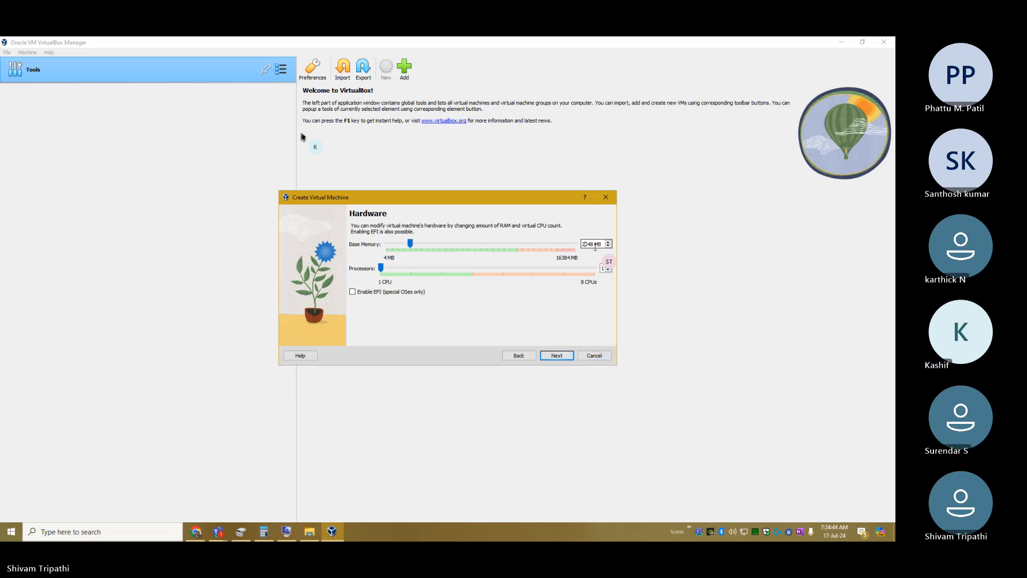
key(BackSpace)
key(BackSpace)
key(BackSpace)
key(BackSpace)
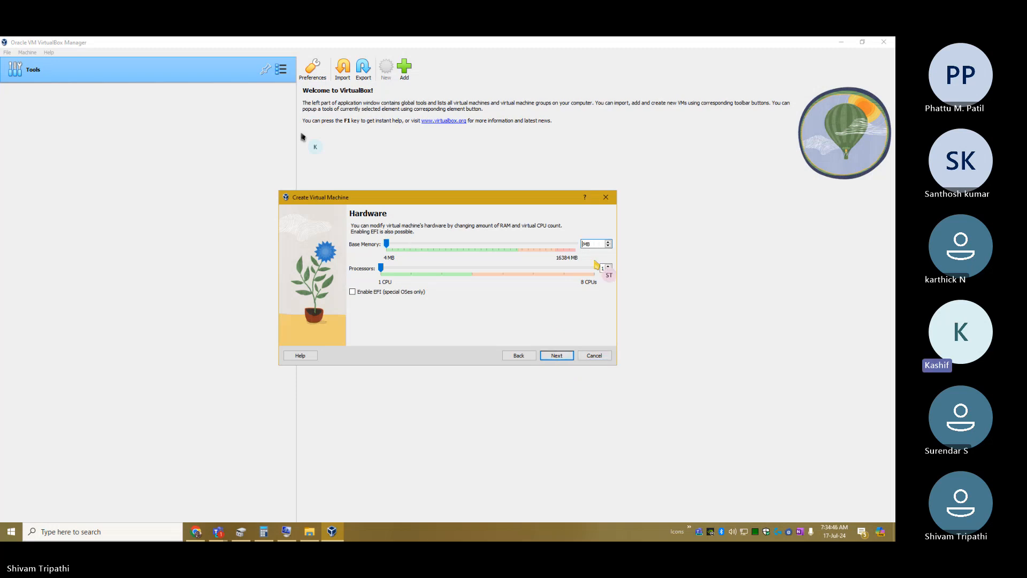
key(Return)
text(4096)
key(Up)
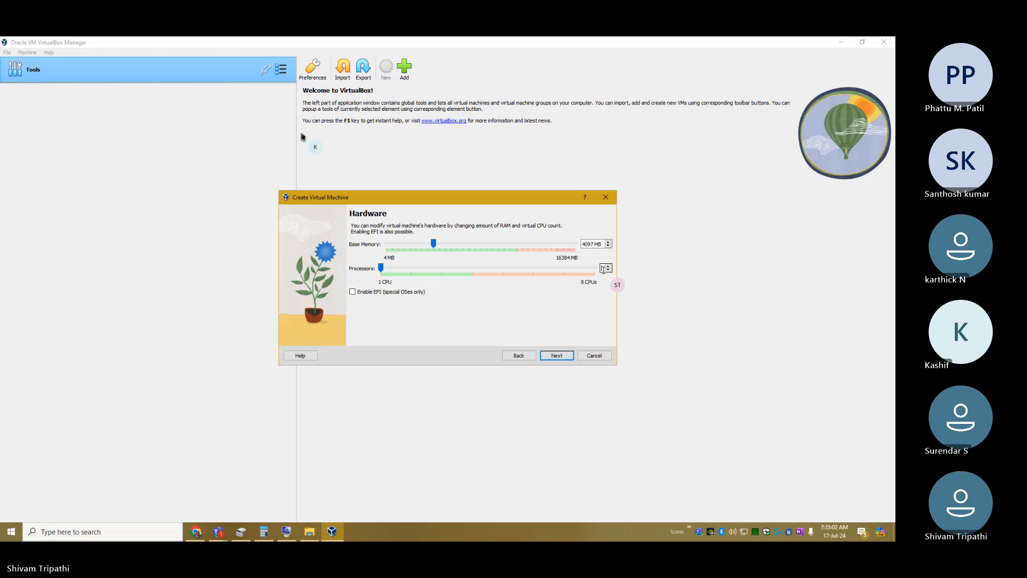
text(2)
click(556, 357)
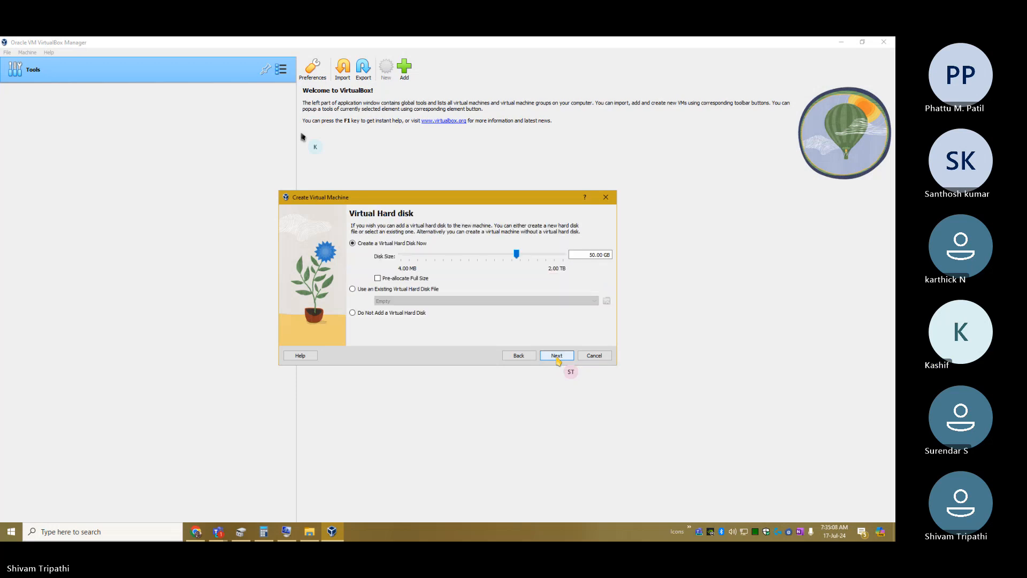
Step: Set WINVM001's virtual hard disk size to 80 GB and continue to the configuration summary
click(592, 255)
key(BackSpace)
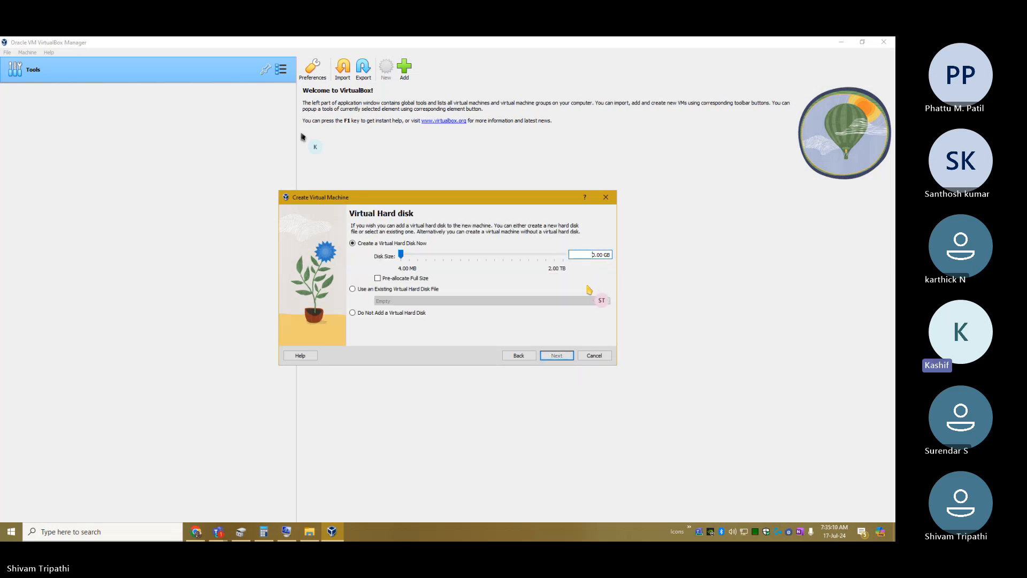
text(8)
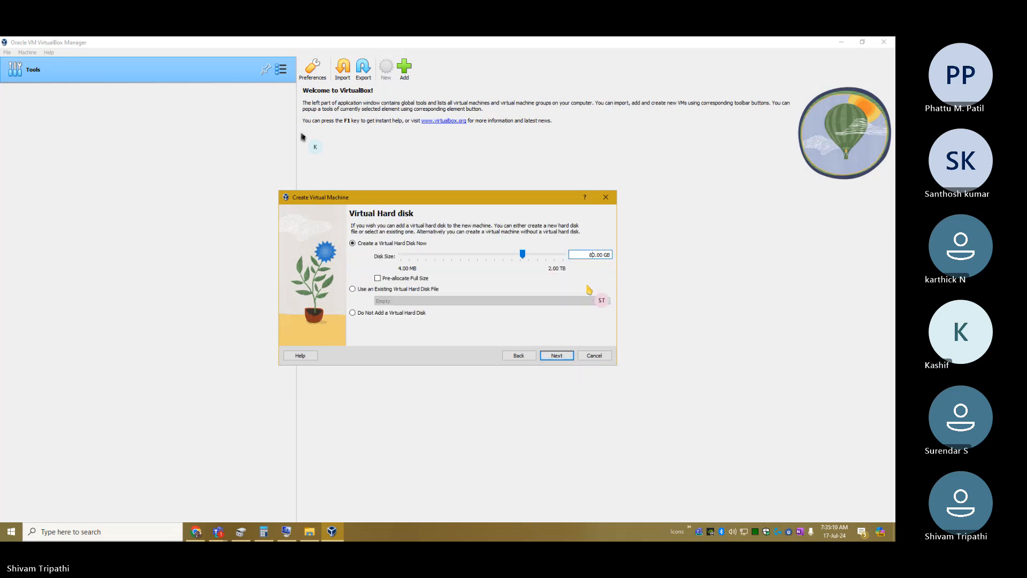
click(550, 355)
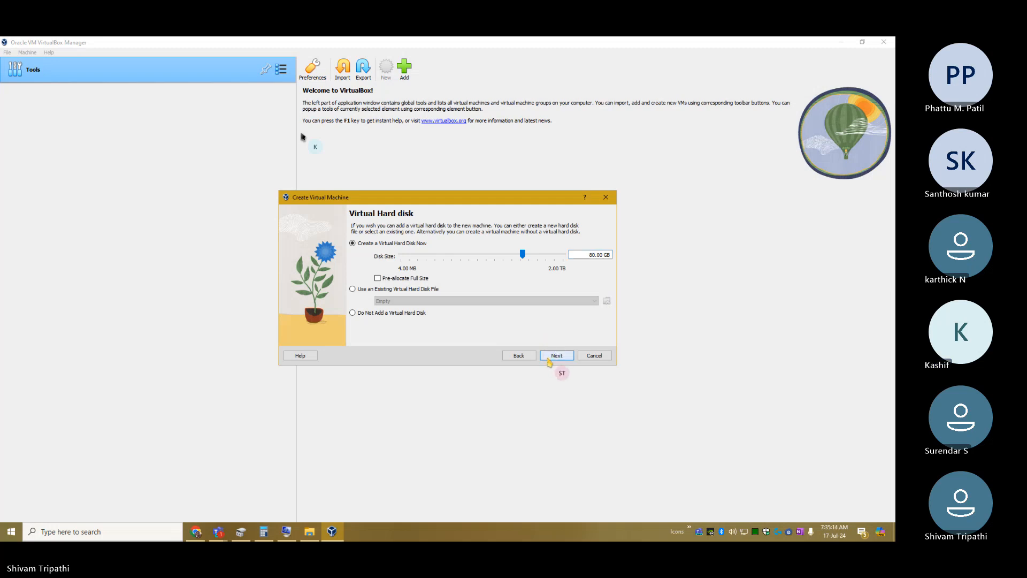
click(549, 357)
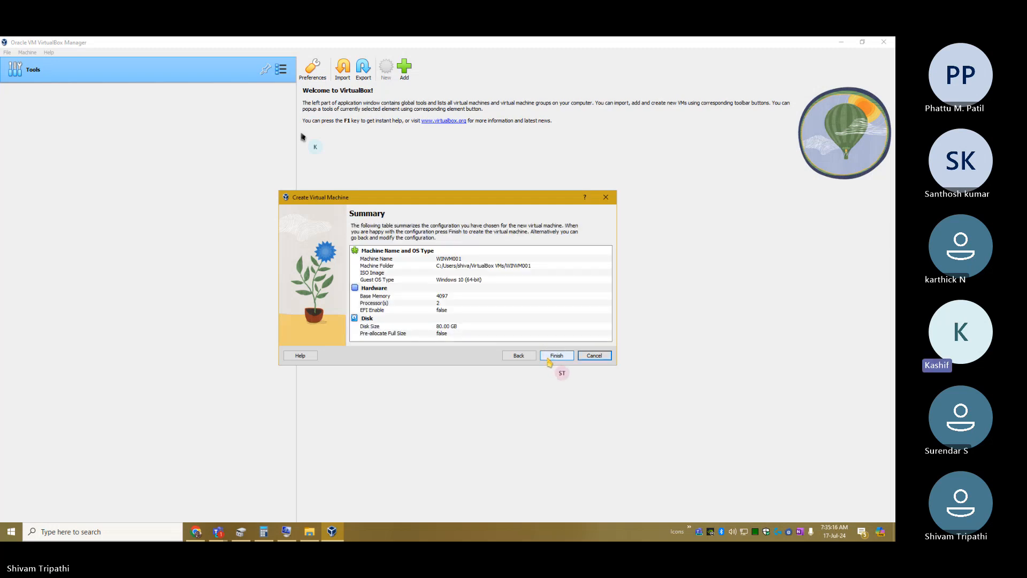
Step: Finish creating WINVM001 and load the disk image Windows 10.iso from the (H:) Intune drive into its optical drive
click(558, 356)
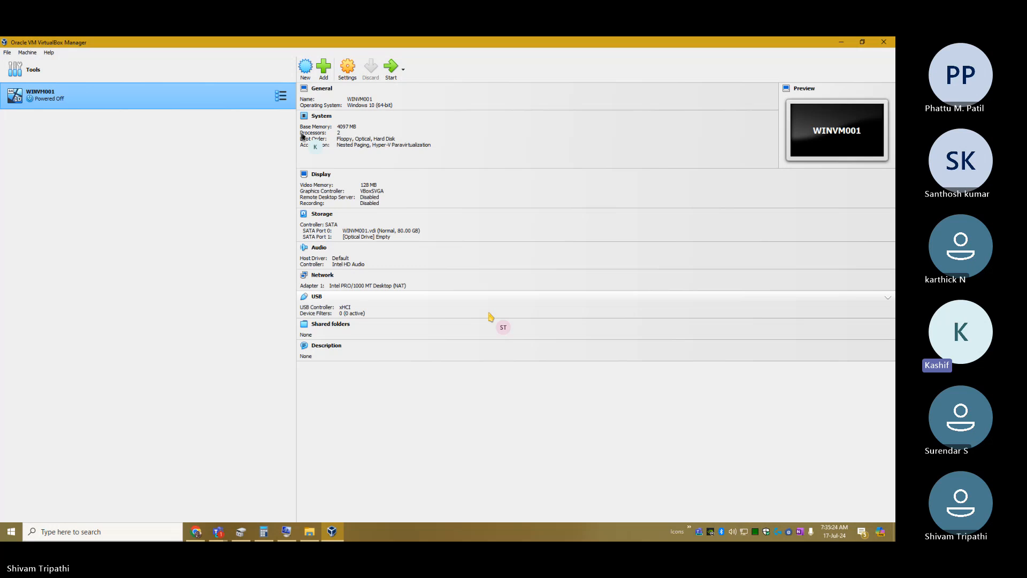
click(385, 237)
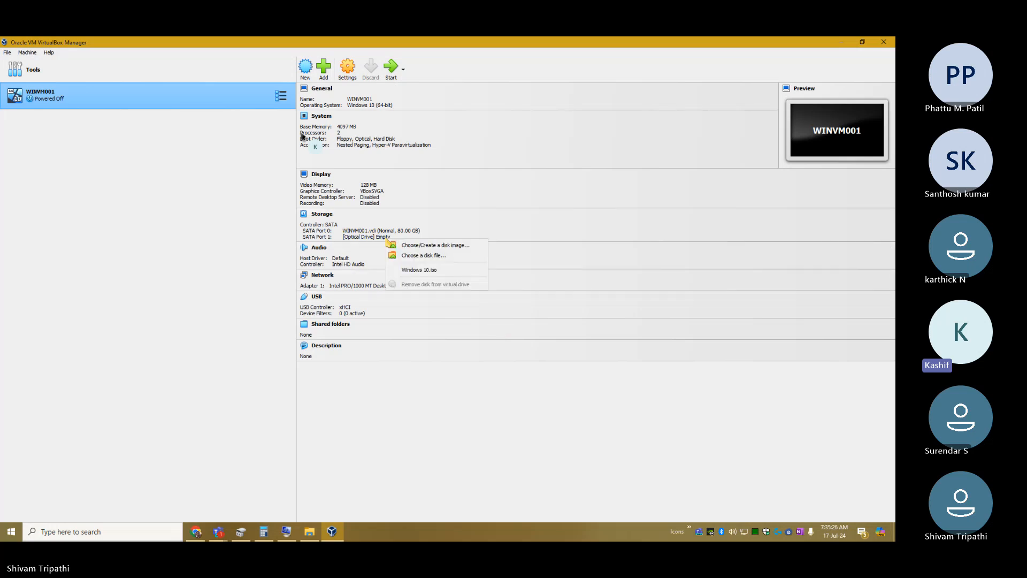
click(428, 258)
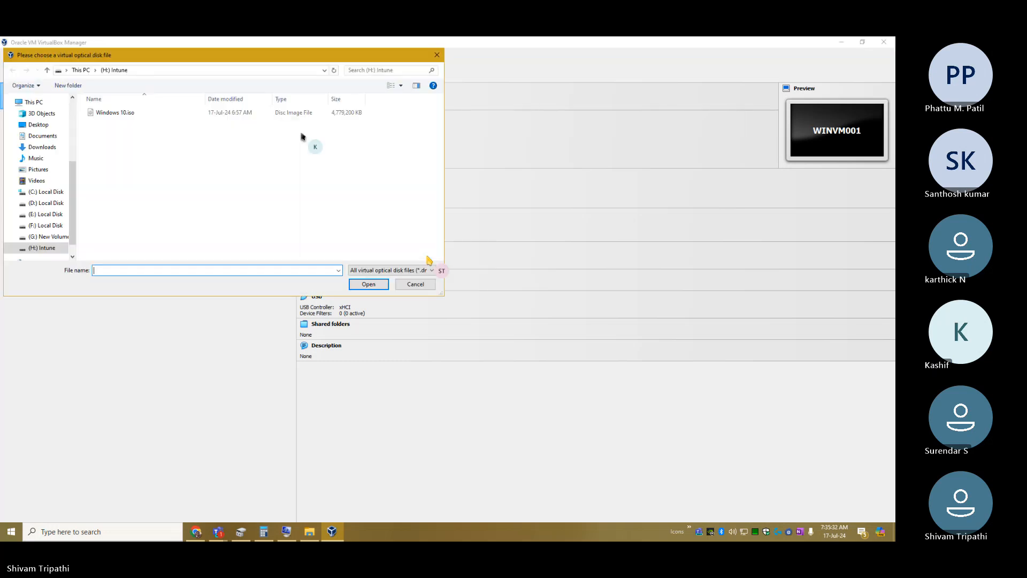
click(163, 113)
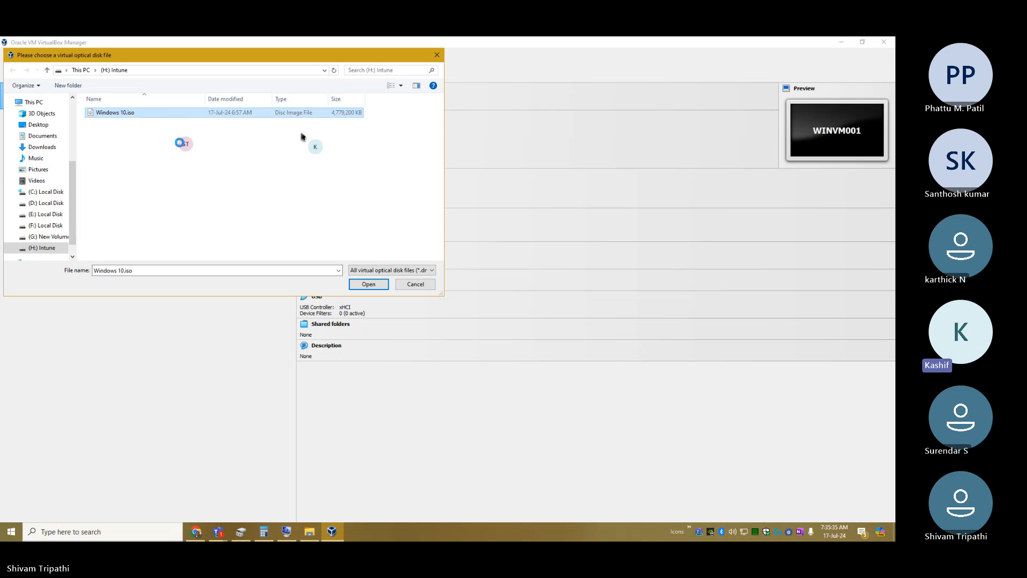
click(356, 288)
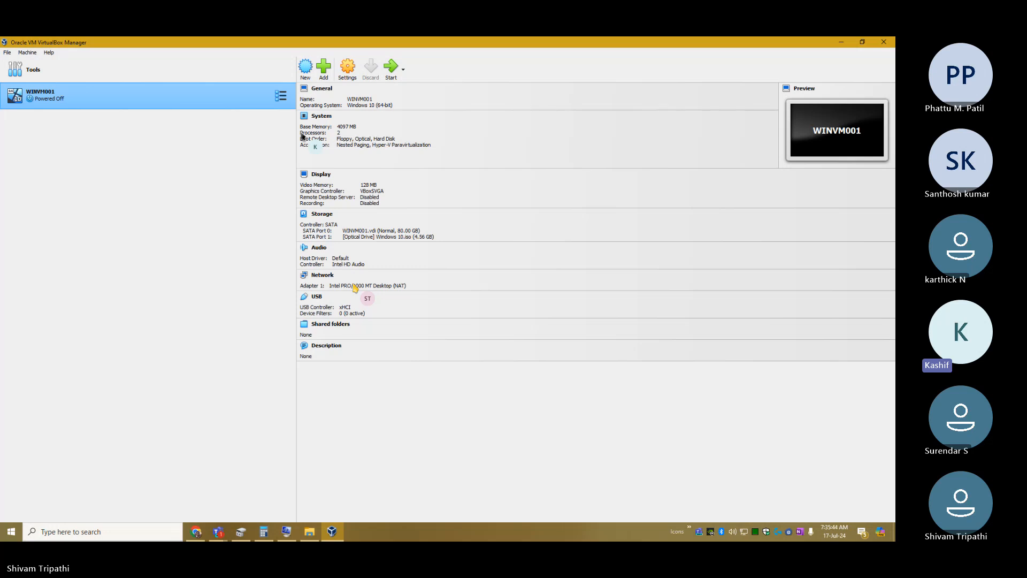
Step: Set WINVM001's TPM version to v2.0 and enable EFI and Secure Boot in its system settings
click(348, 79)
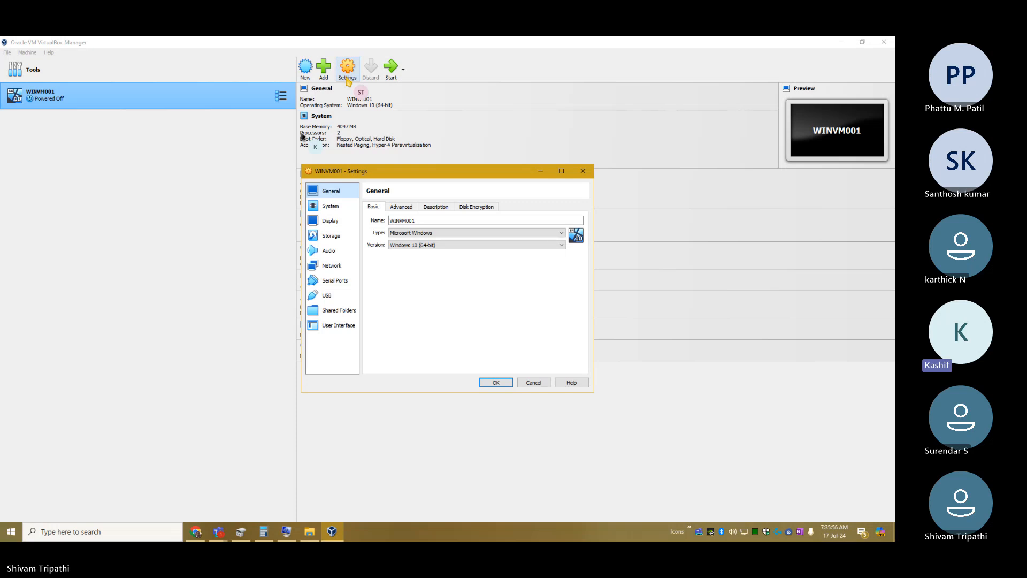
click(329, 207)
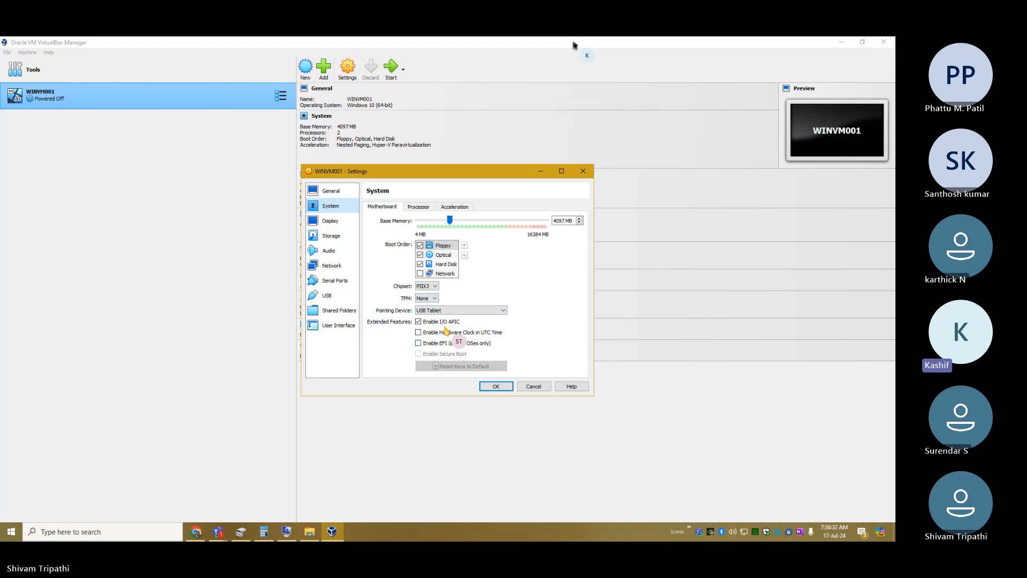
click(426, 299)
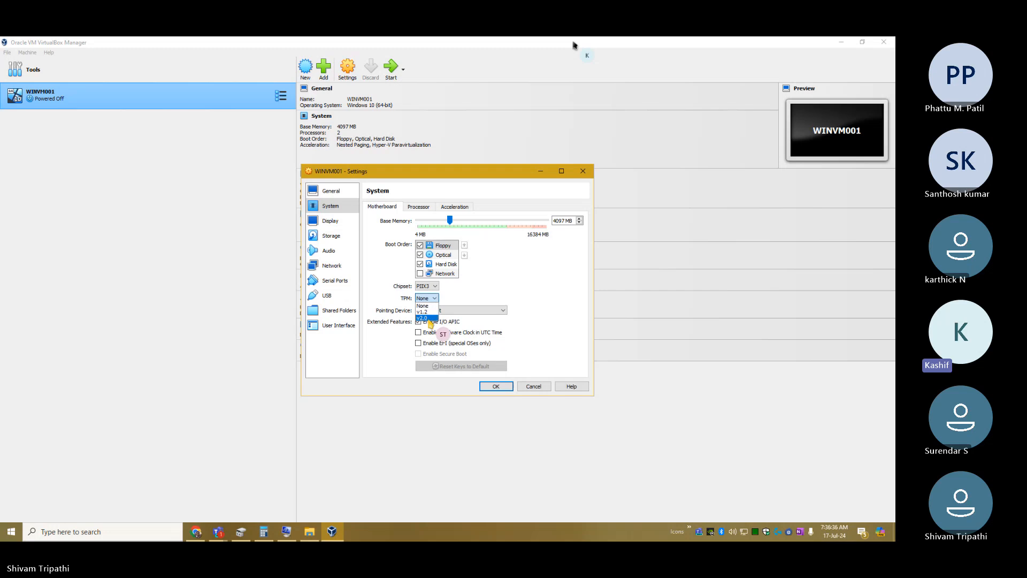
click(426, 318)
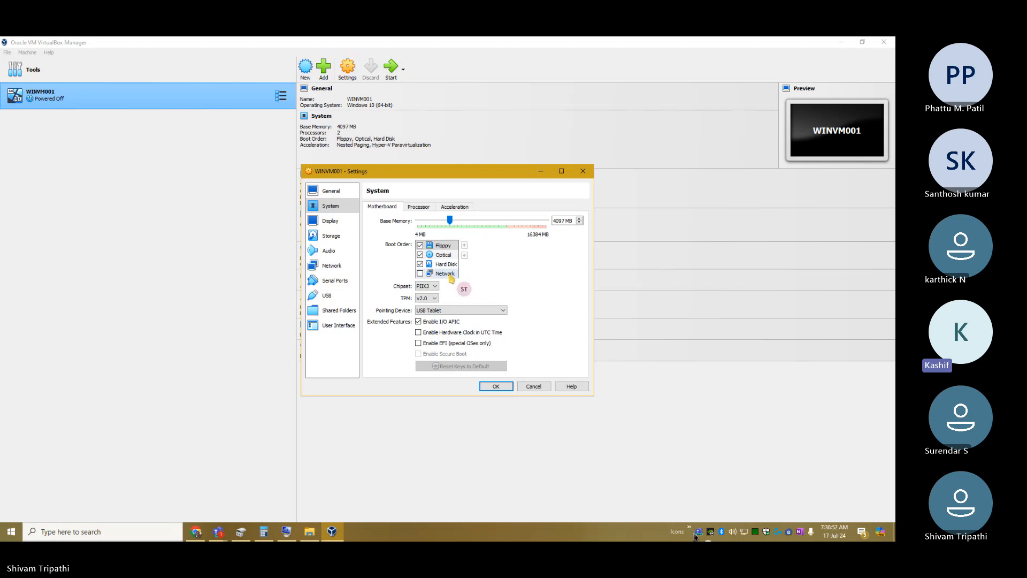
click(419, 343)
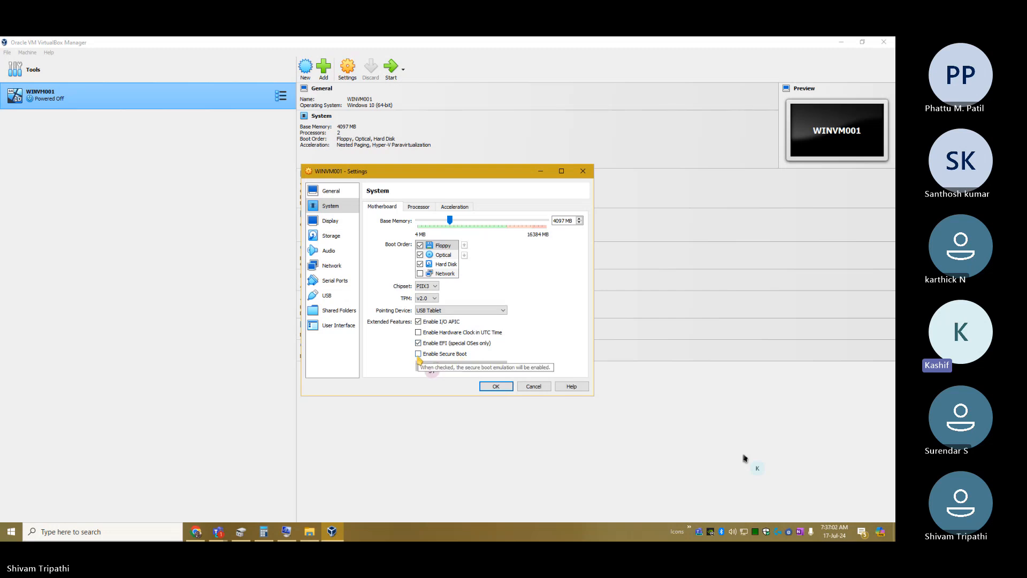
click(418, 354)
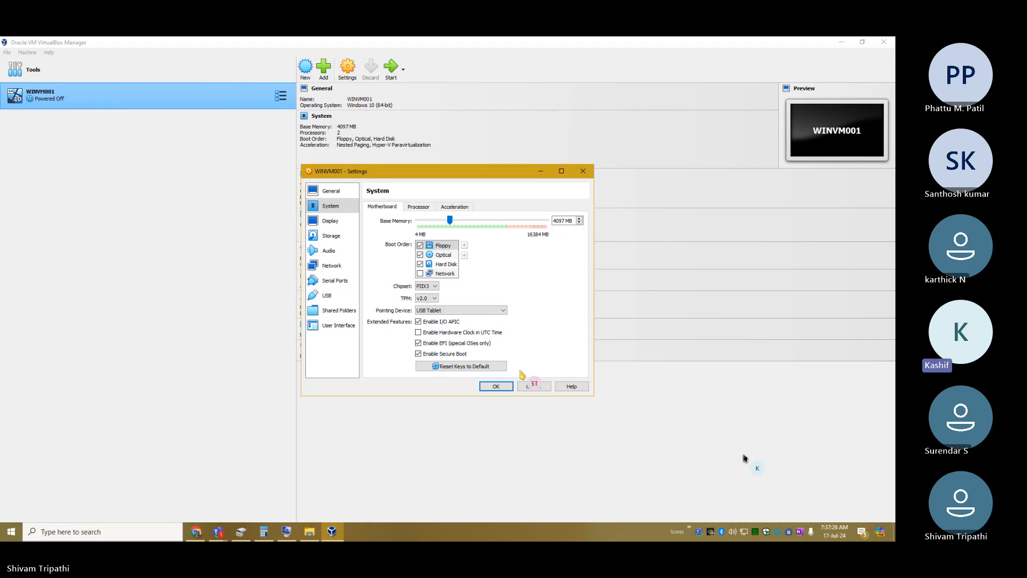
click(503, 390)
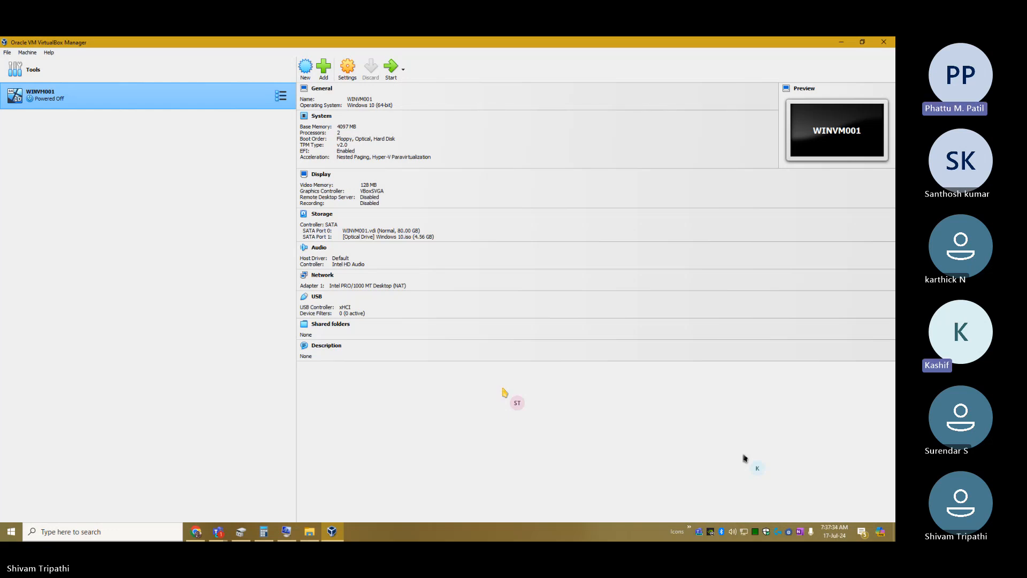
Step: Start WINVM001 with a normal start and maximize its virtual machine window
right_click(113, 104)
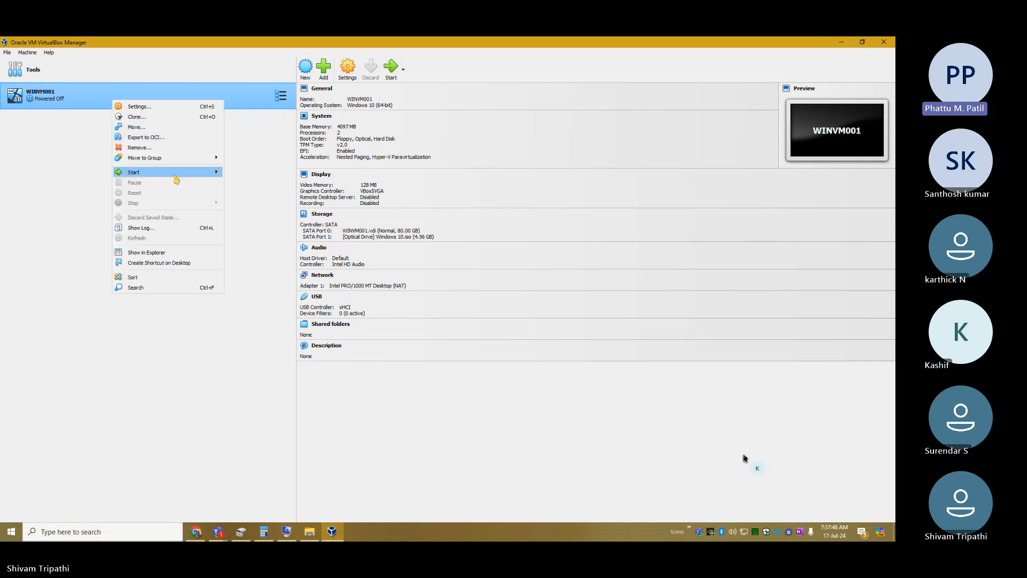
mouse_move(175, 175)
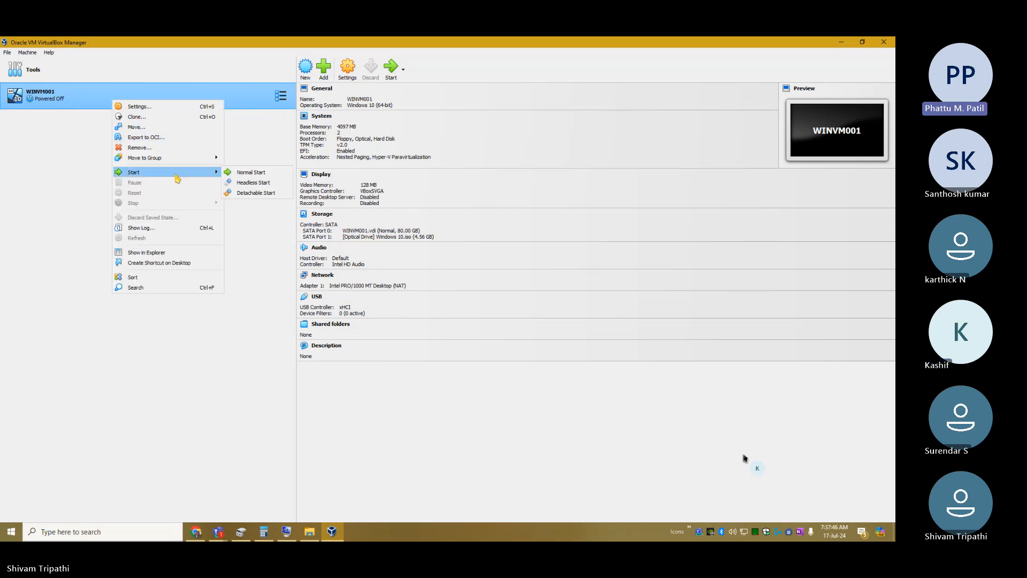
click(59, 167)
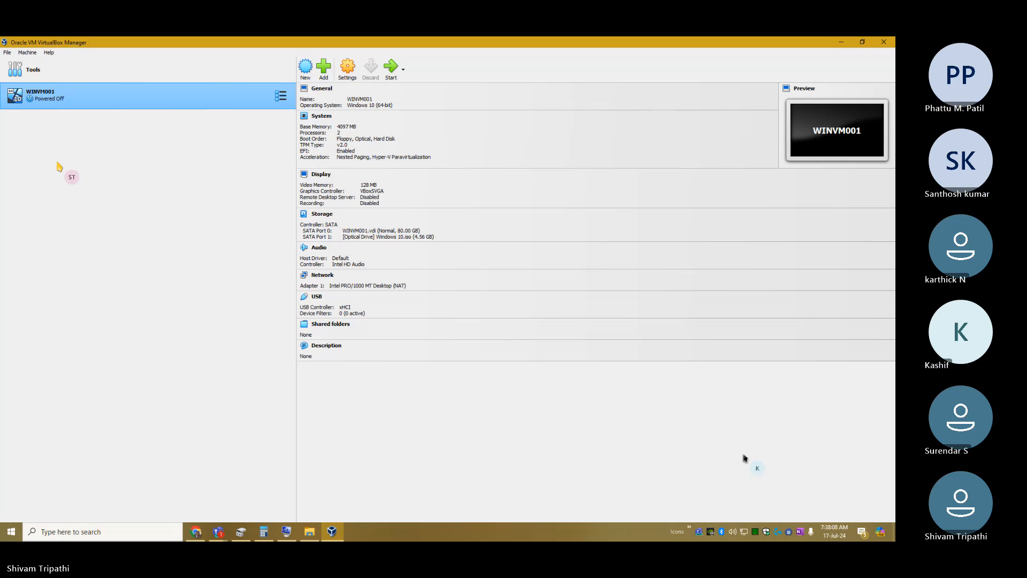
click(404, 78)
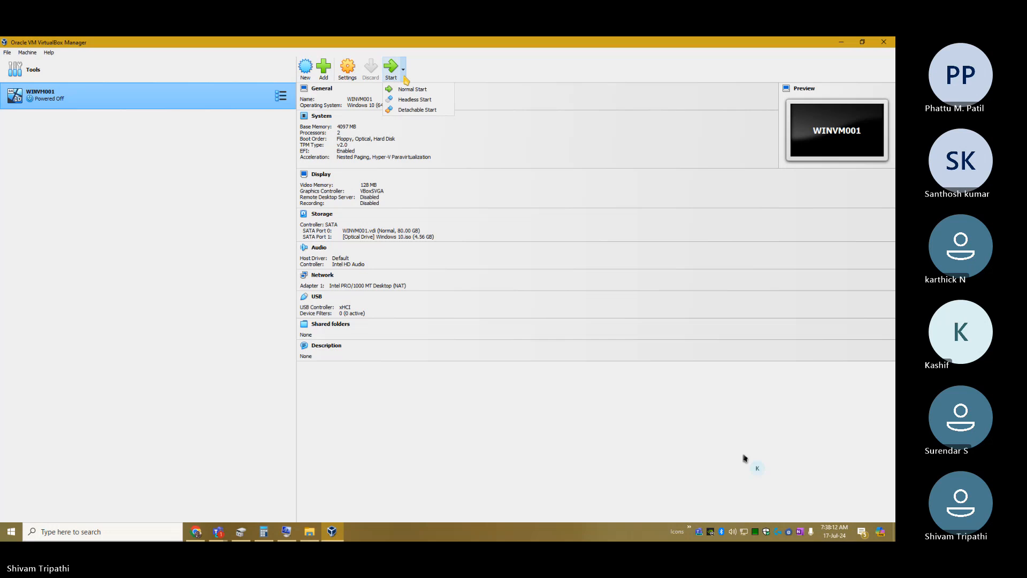
click(411, 91)
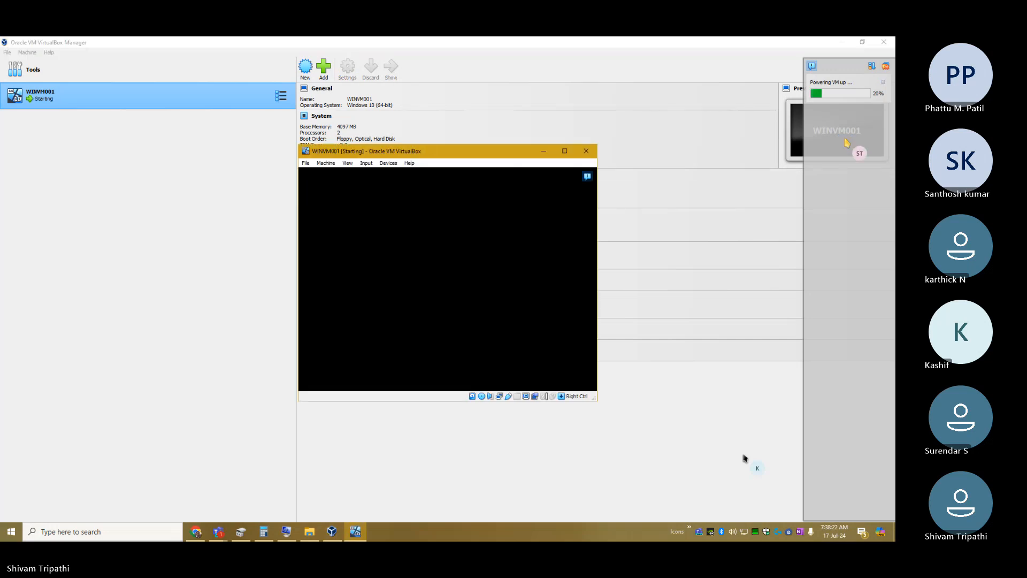
click(564, 150)
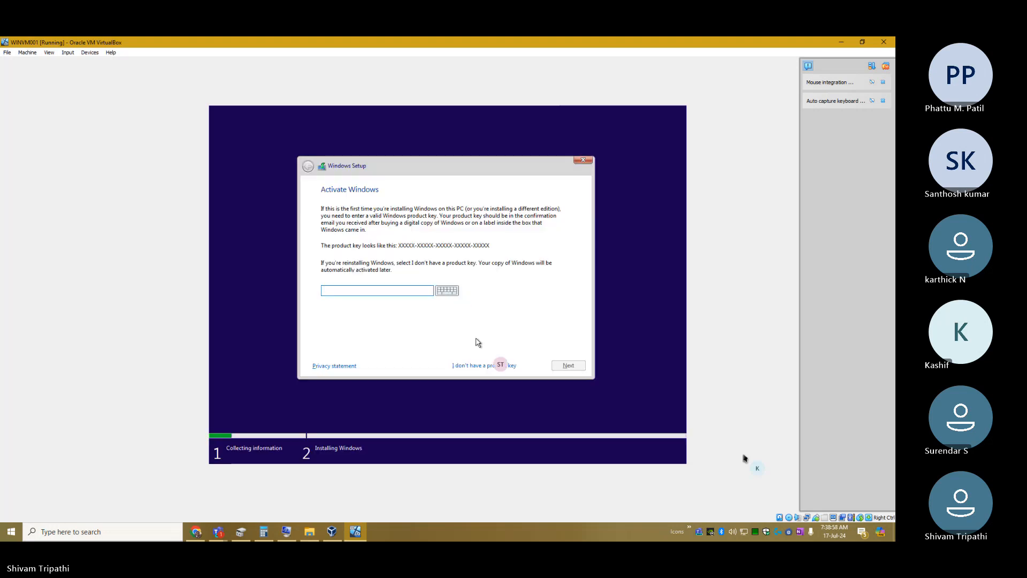
Step: Continue Windows Setup without a product key and select Windows 10 Pro as the operating system to install
click(498, 367)
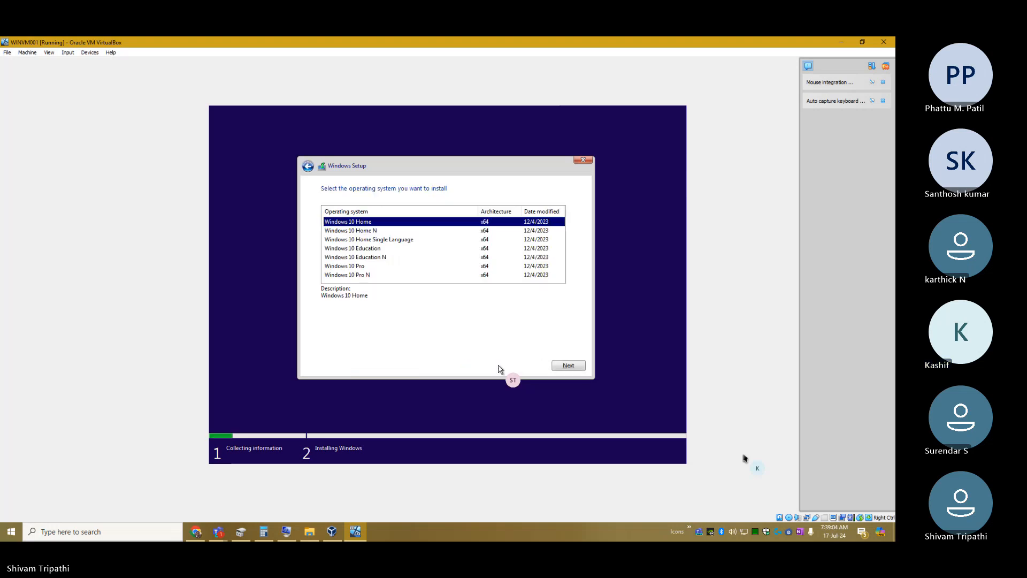
click(343, 267)
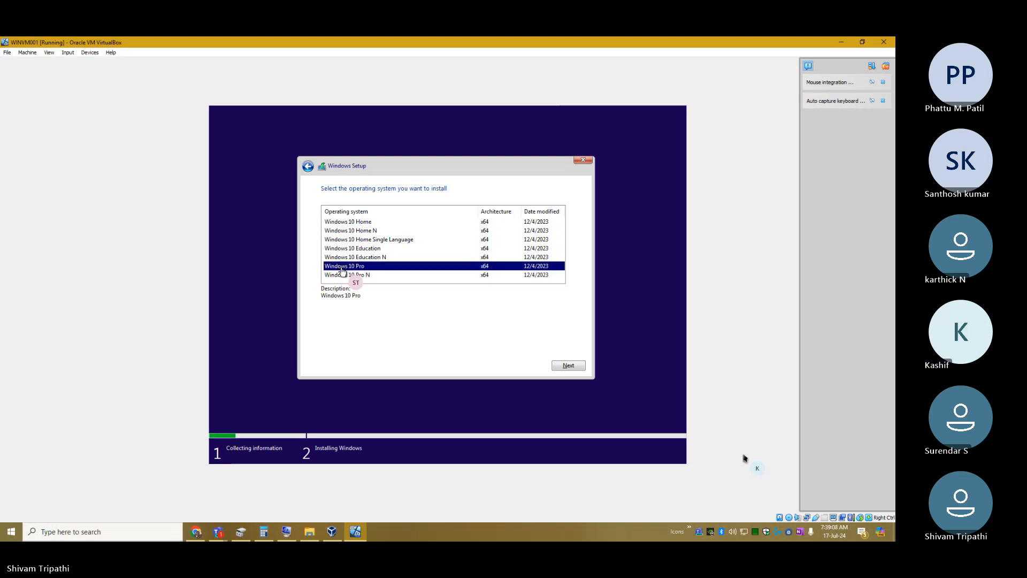
click(566, 365)
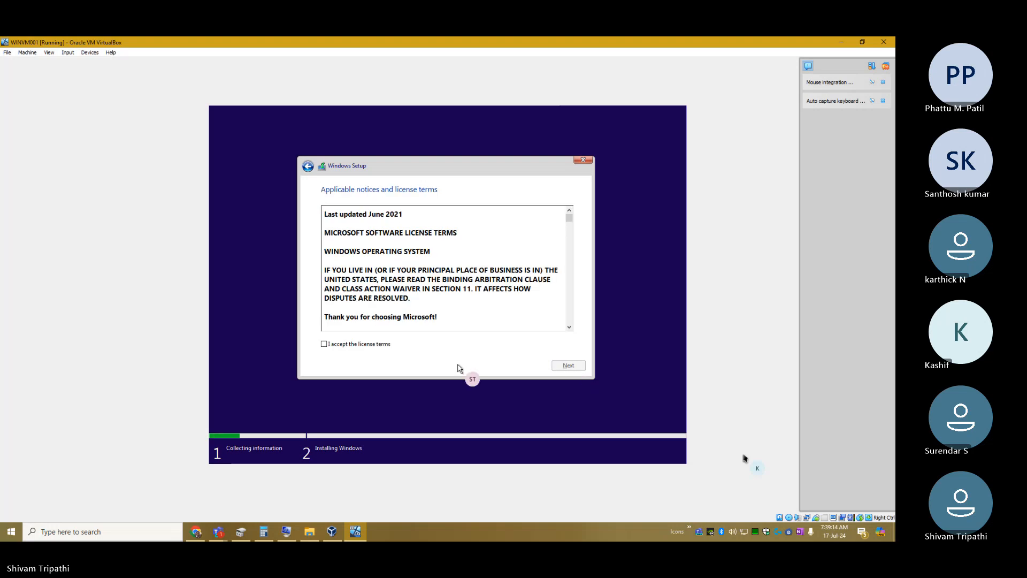
Step: Accept the license terms and run a custom installation of Windows on the unallocated space of Drive 0
click(353, 346)
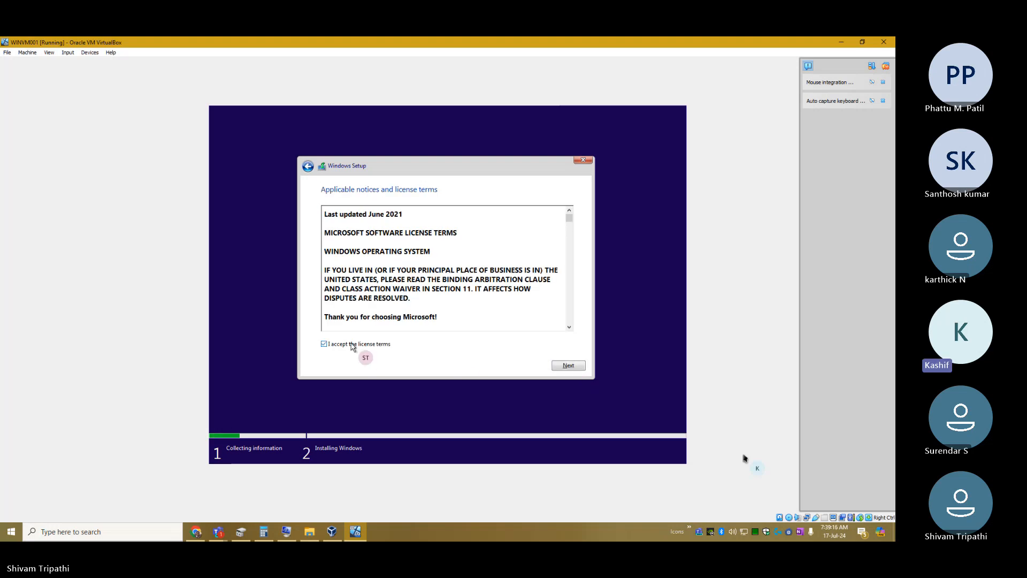
click(568, 366)
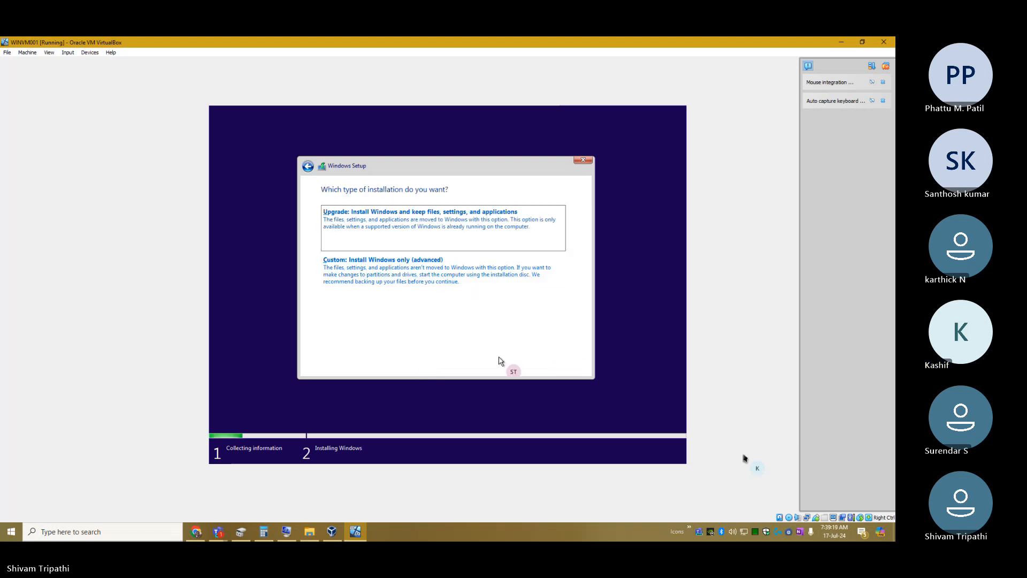
click(425, 273)
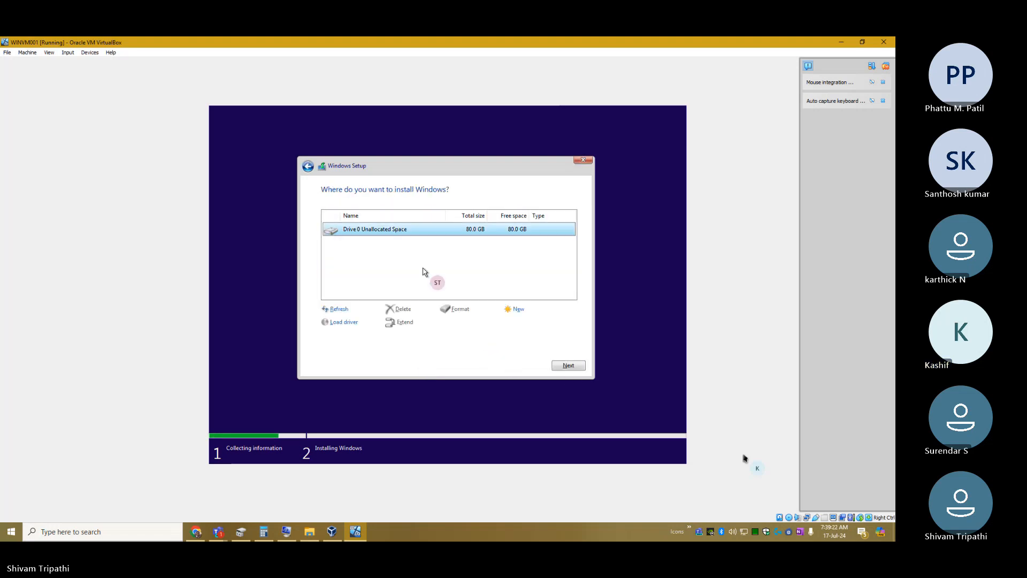
click(556, 364)
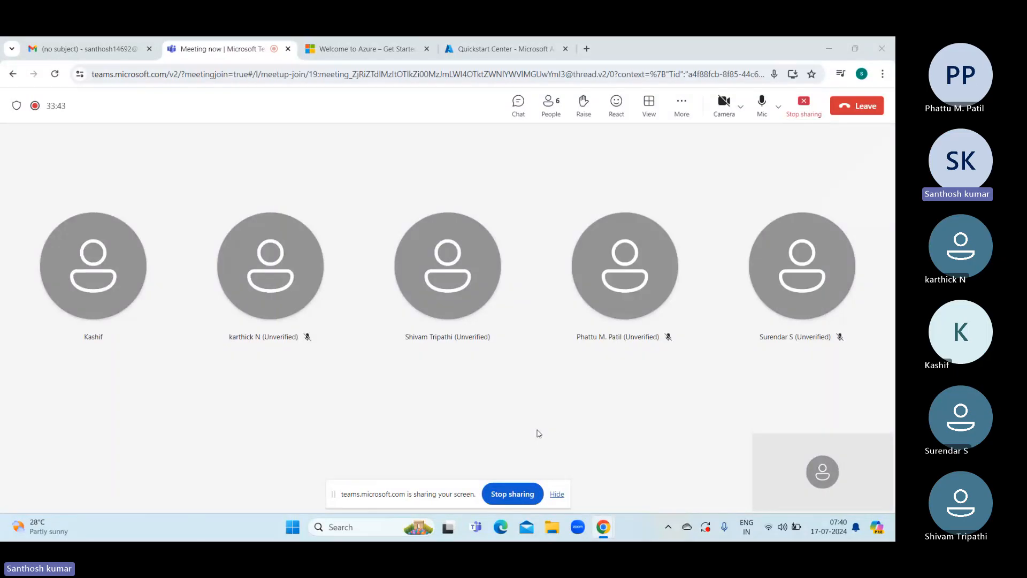
Step: Switch to the Azure portal's Quickstart Center in Chrome and hide the screen-sharing notice
click(466, 50)
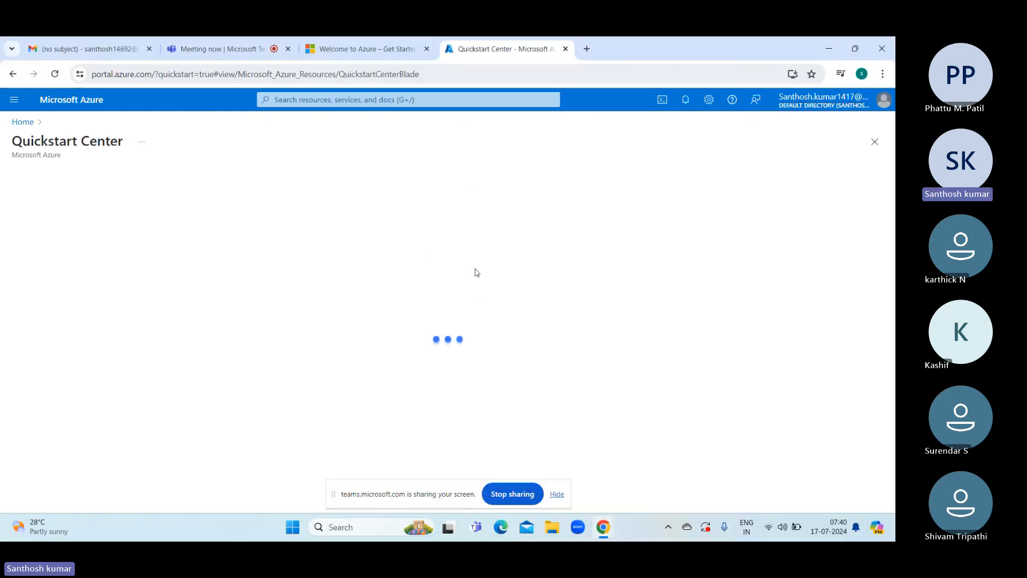
click(557, 495)
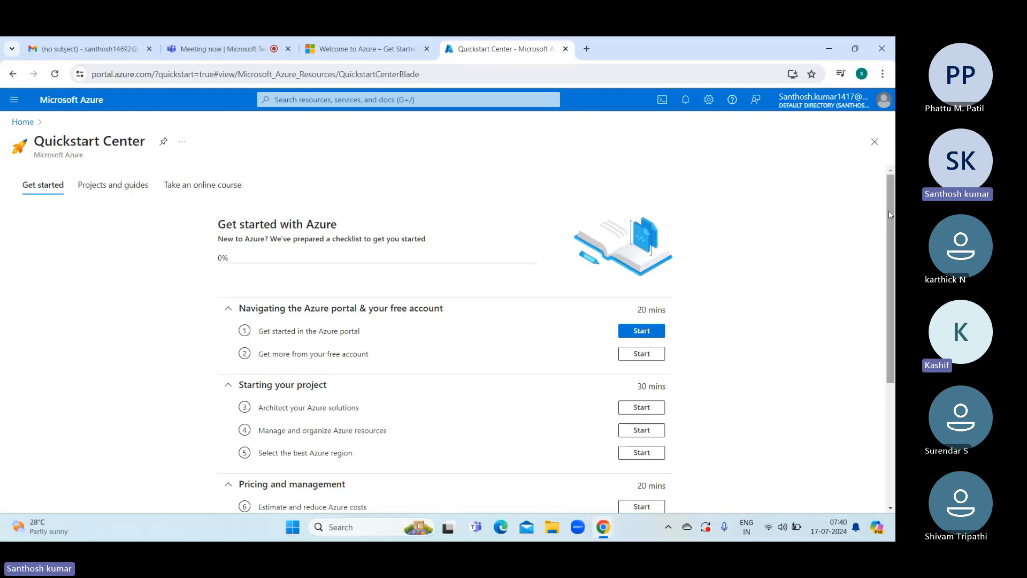
drag(889, 214, 891, 228)
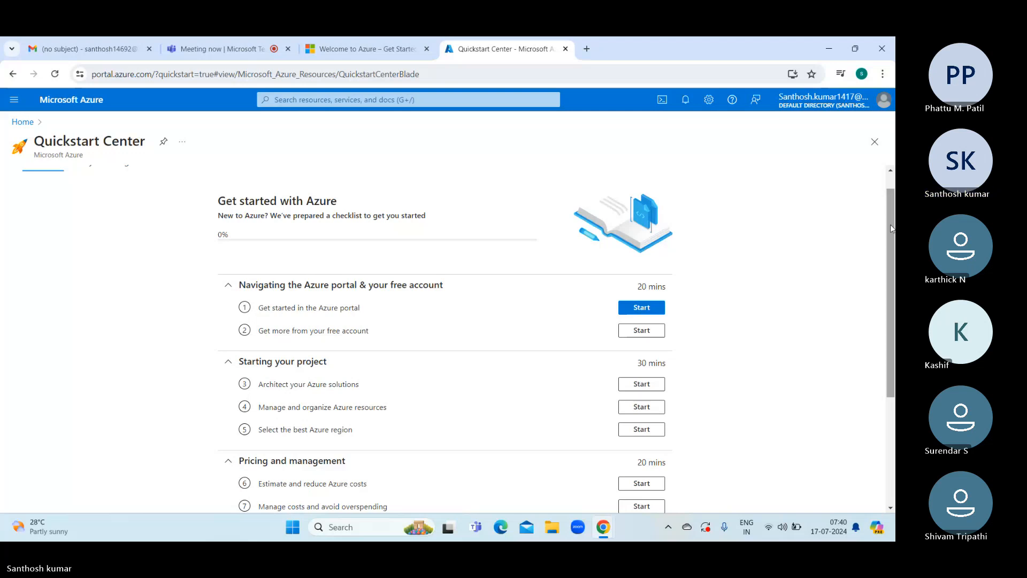
drag(892, 228, 892, 230)
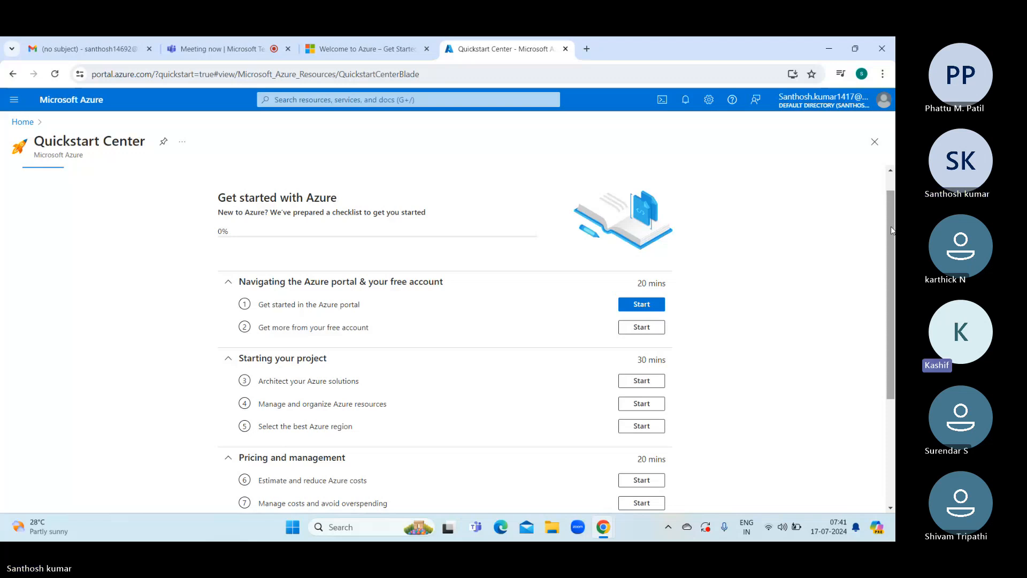
drag(892, 230, 895, 249)
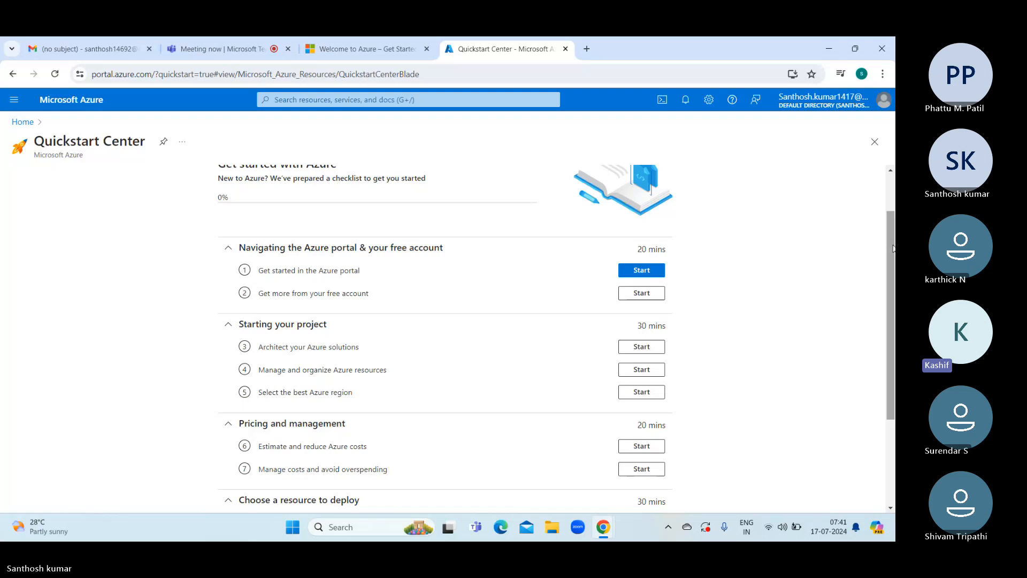
drag(893, 247, 893, 223)
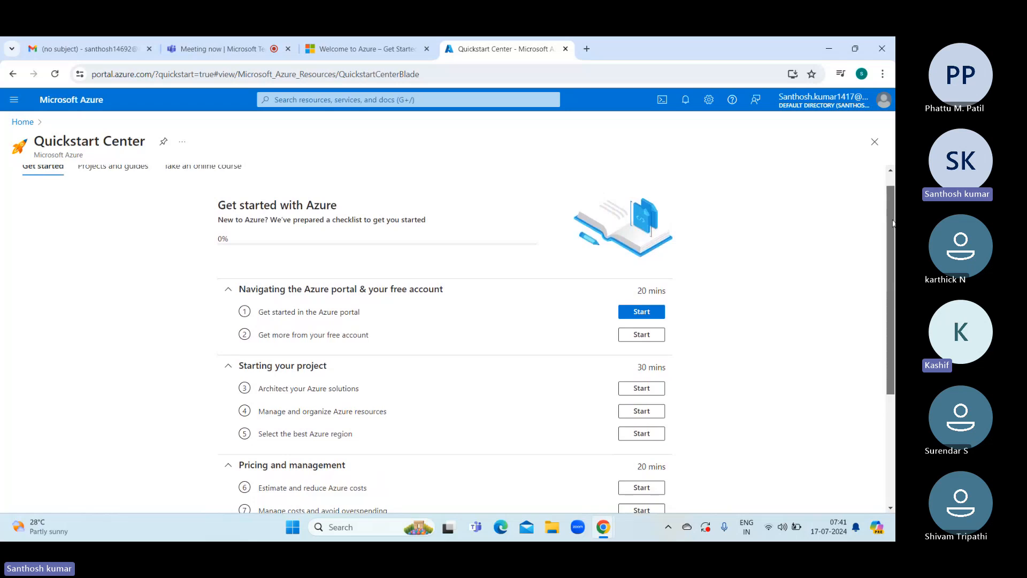
Step: Search the portal for the Virtual machines service and start creating a new Azure virtual machine
click(435, 100)
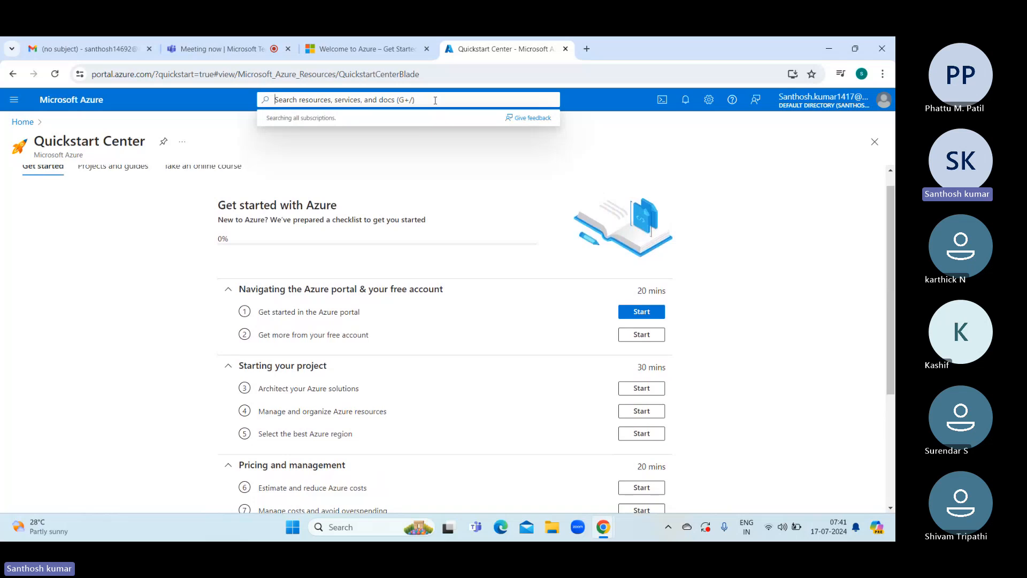
text(vitu)
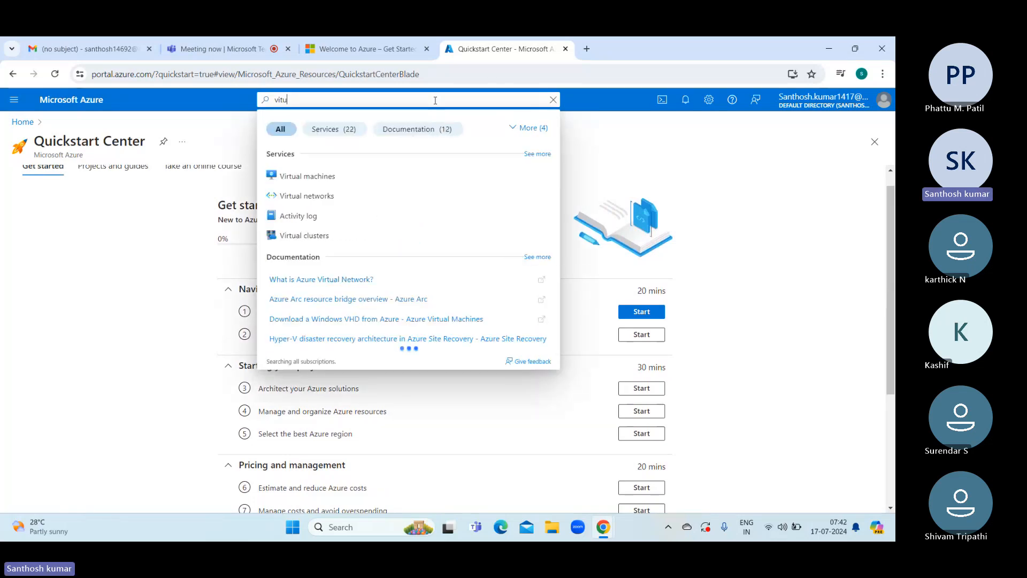
click(311, 182)
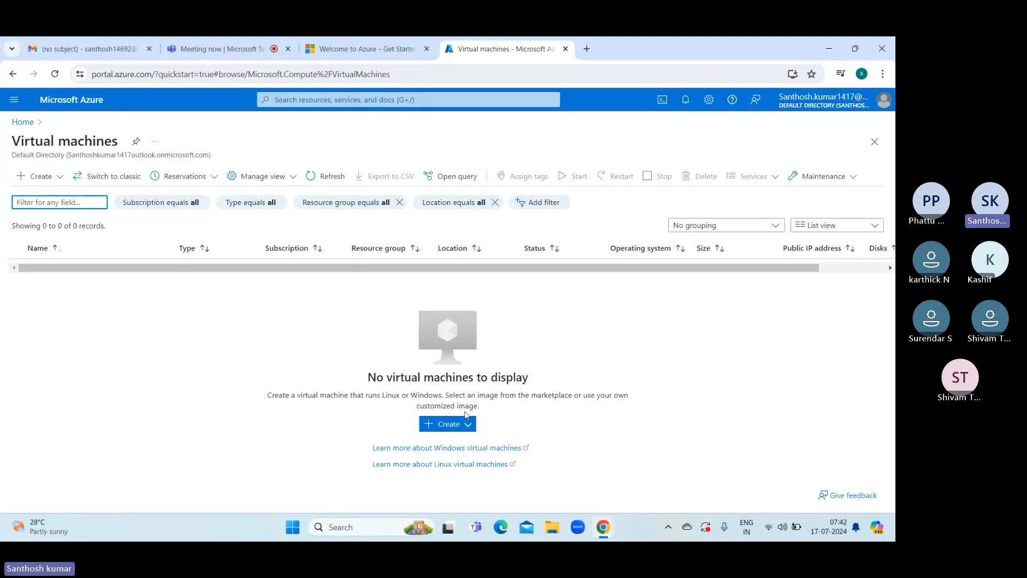
click(451, 425)
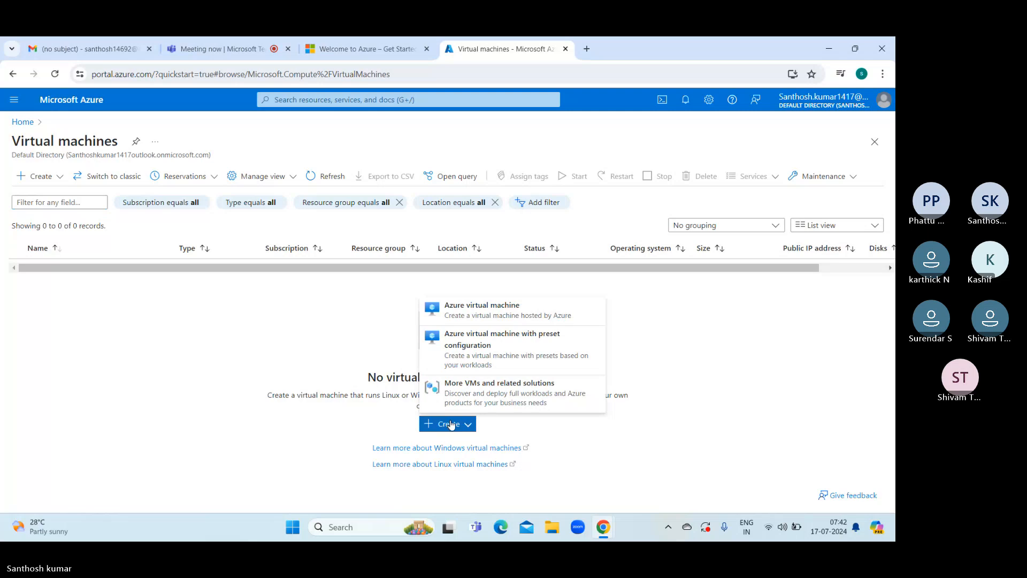
click(478, 308)
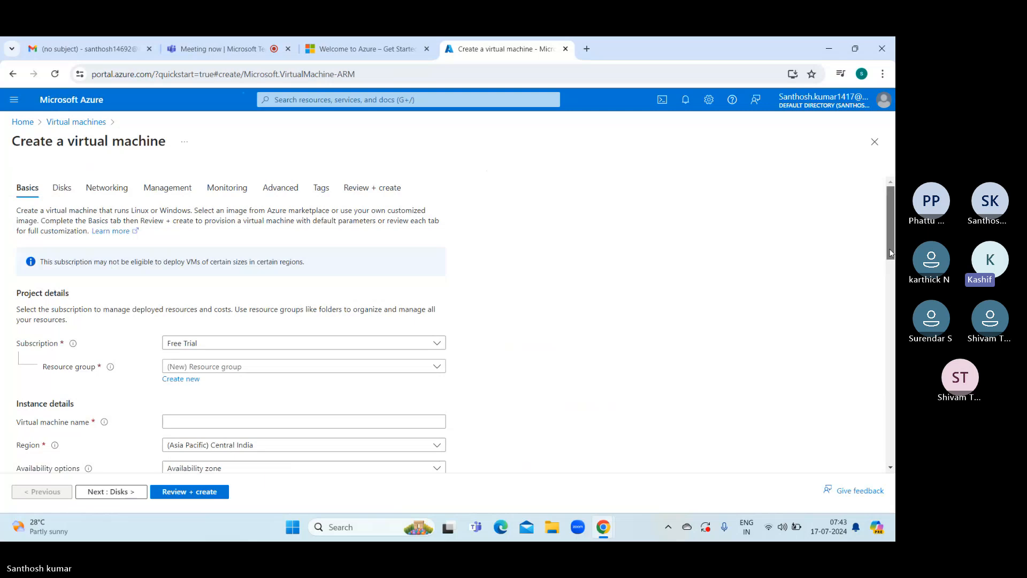
Step: Create a new resource group named IntuneTraining for the virtual machine
drag(890, 253, 891, 262)
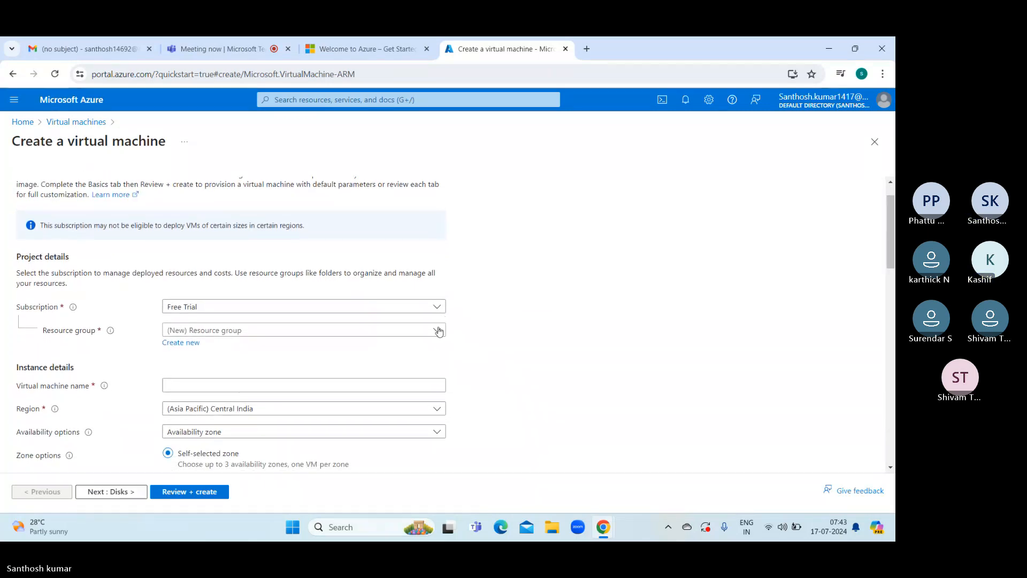
click(188, 344)
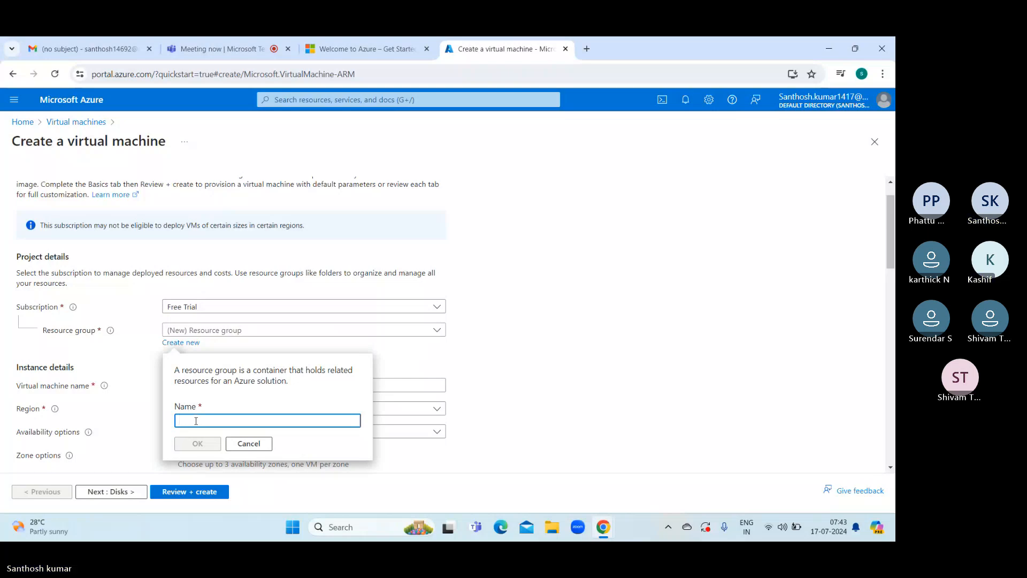
text(IntureTraining)
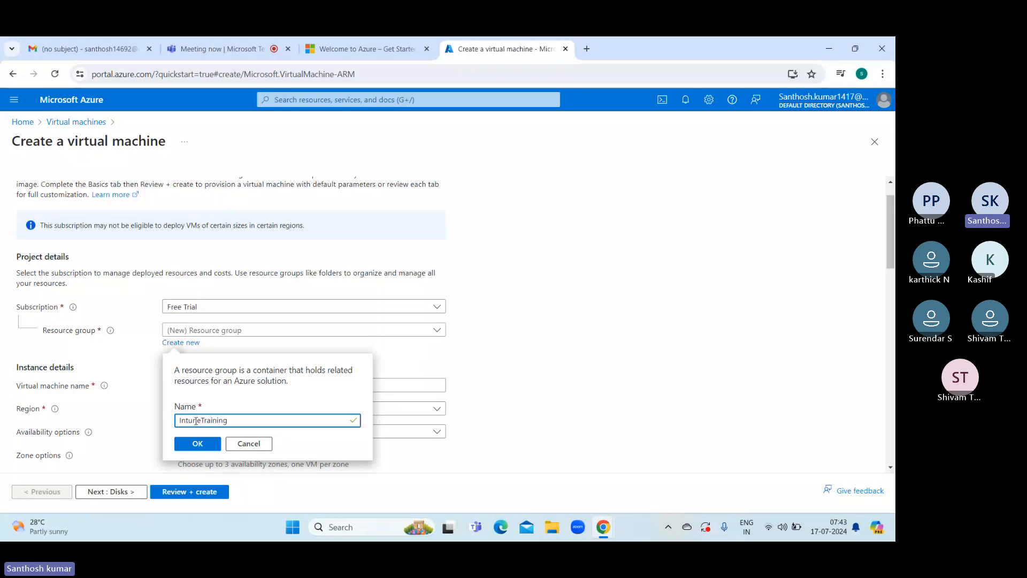
key(BackSpace)
text(ning)
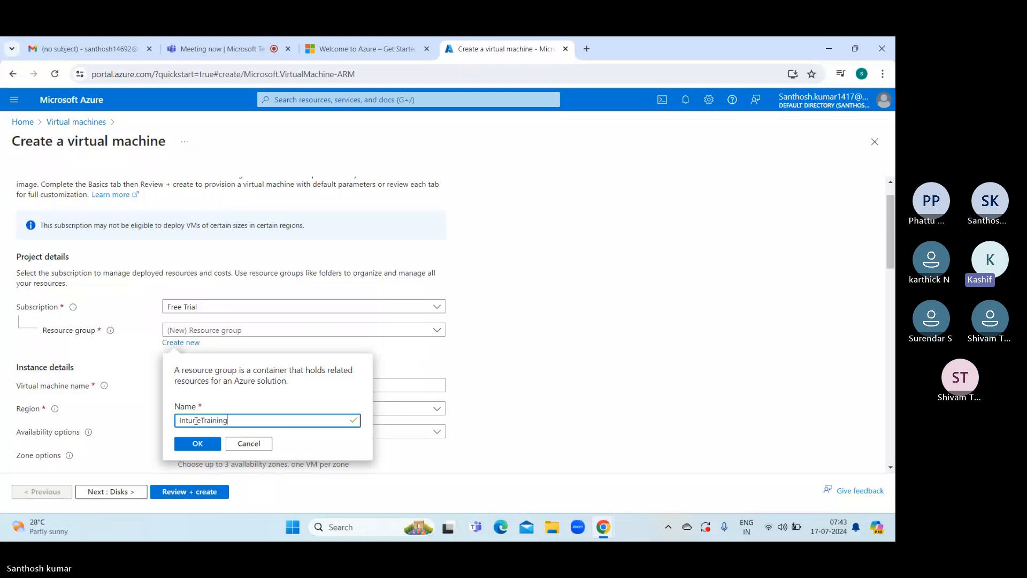
click(198, 444)
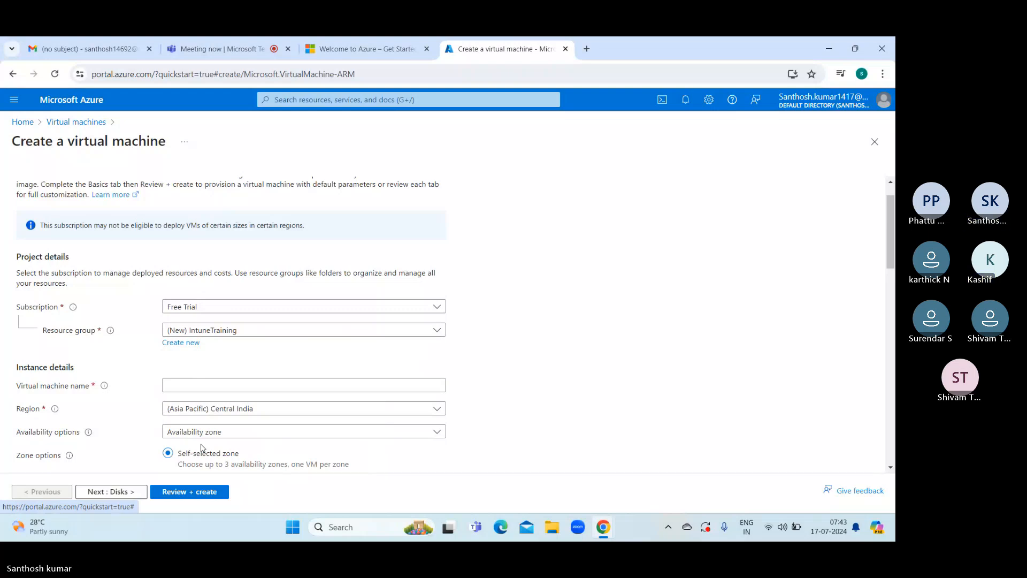
Step: Name the virtual machine WINVM001
click(223, 387)
click(223, 389)
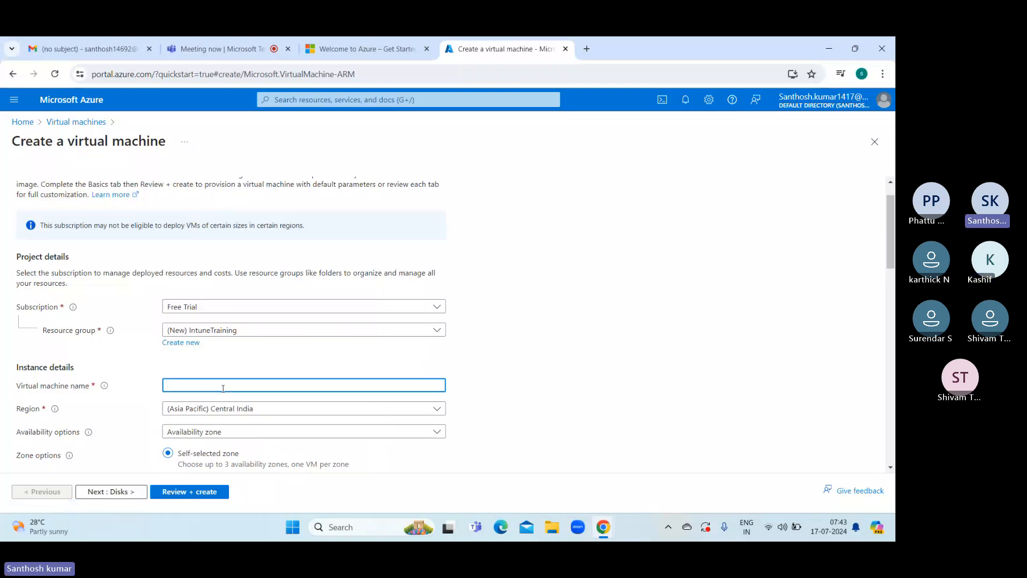
text(WIN)
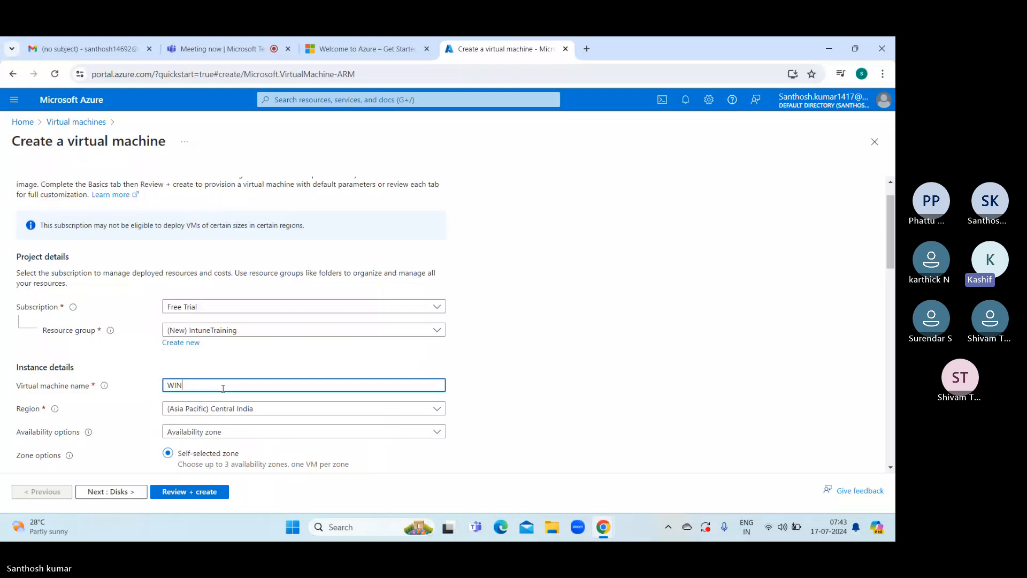
text(VM)
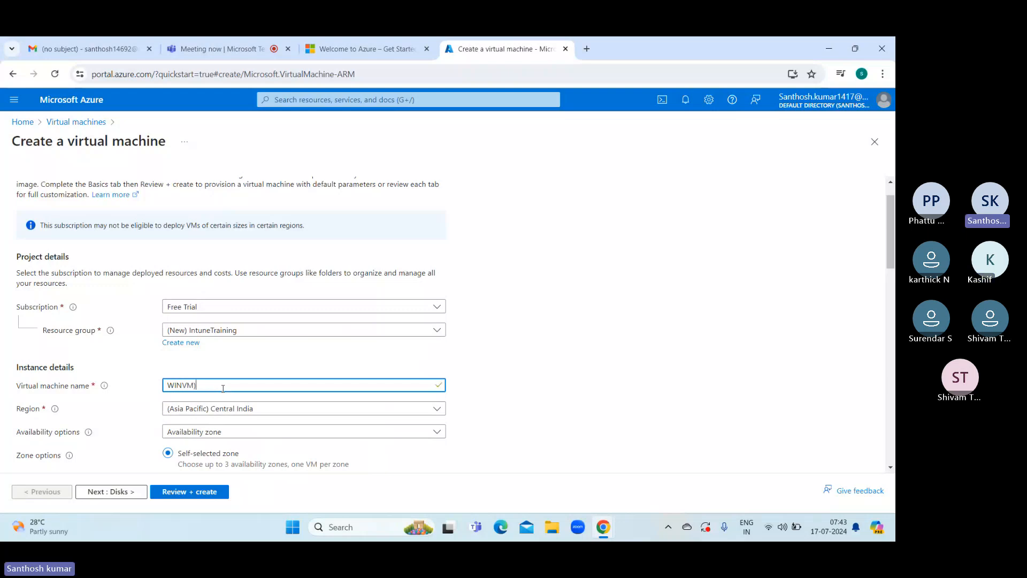
text(001)
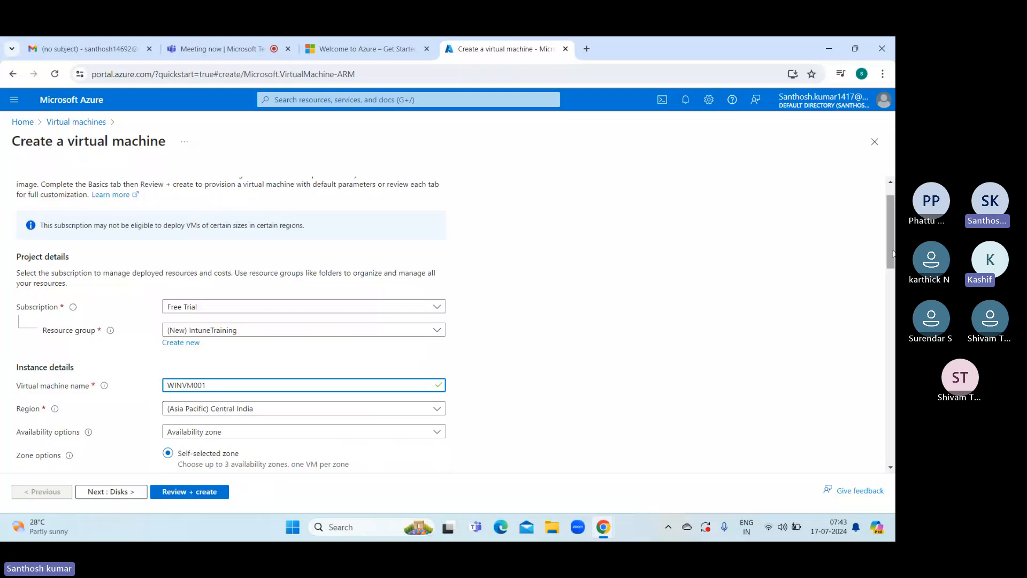
Step: Set the availability options to "No infrastructure redundancy required" and the security type to Standard
scroll(892, 262, down, 1)
scroll(893, 262, down, 1)
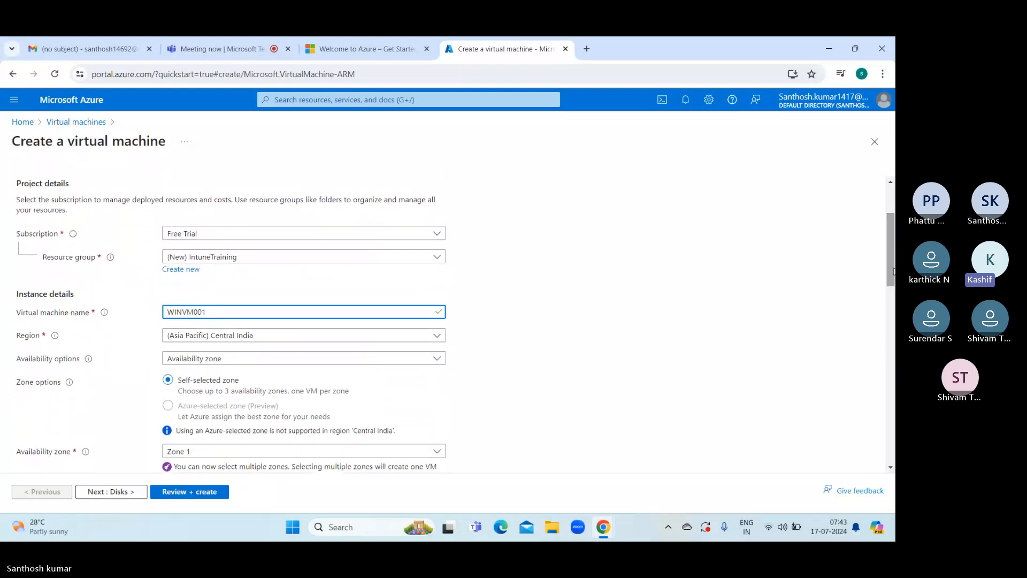
click(440, 361)
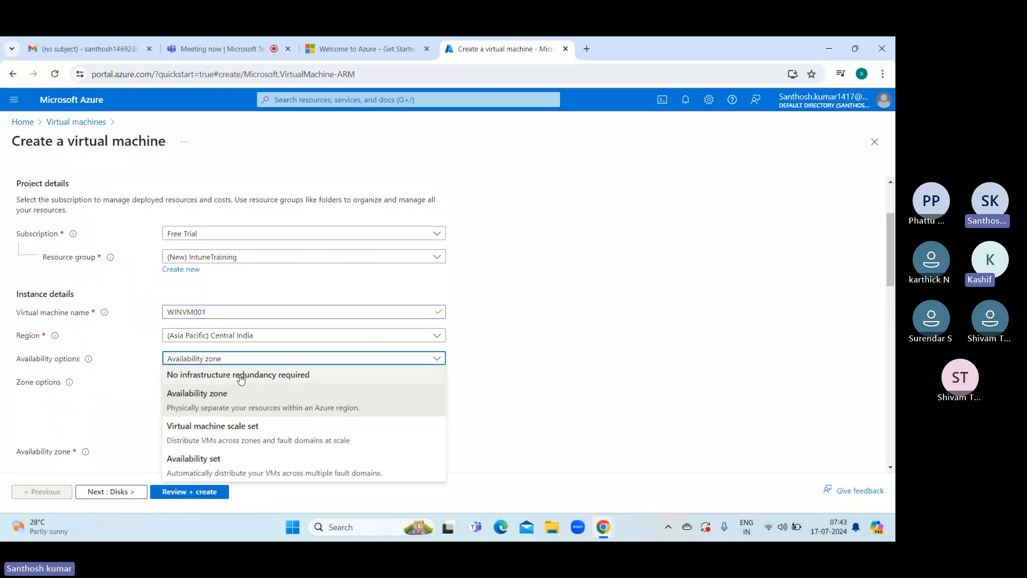
click(240, 375)
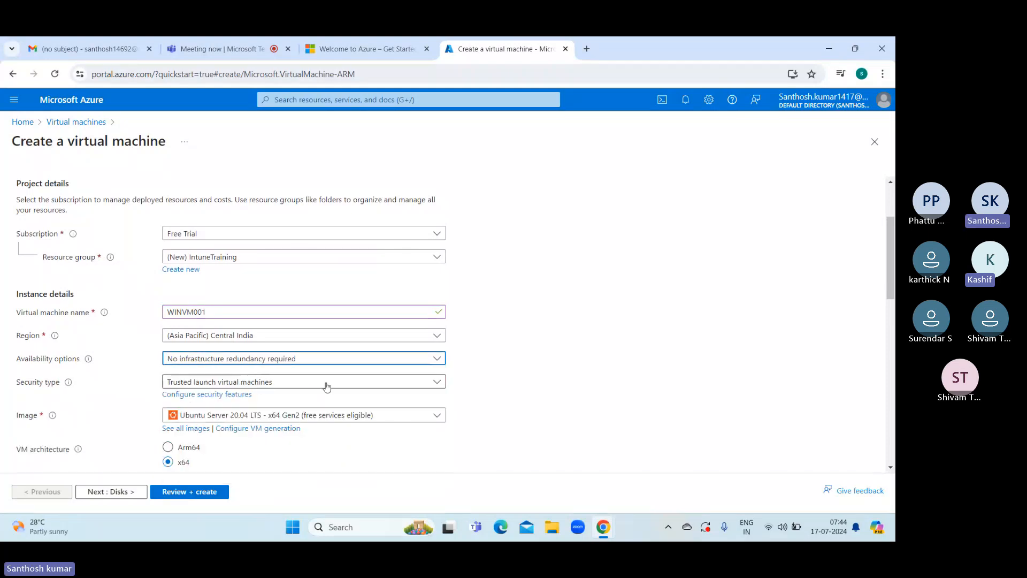
click(437, 382)
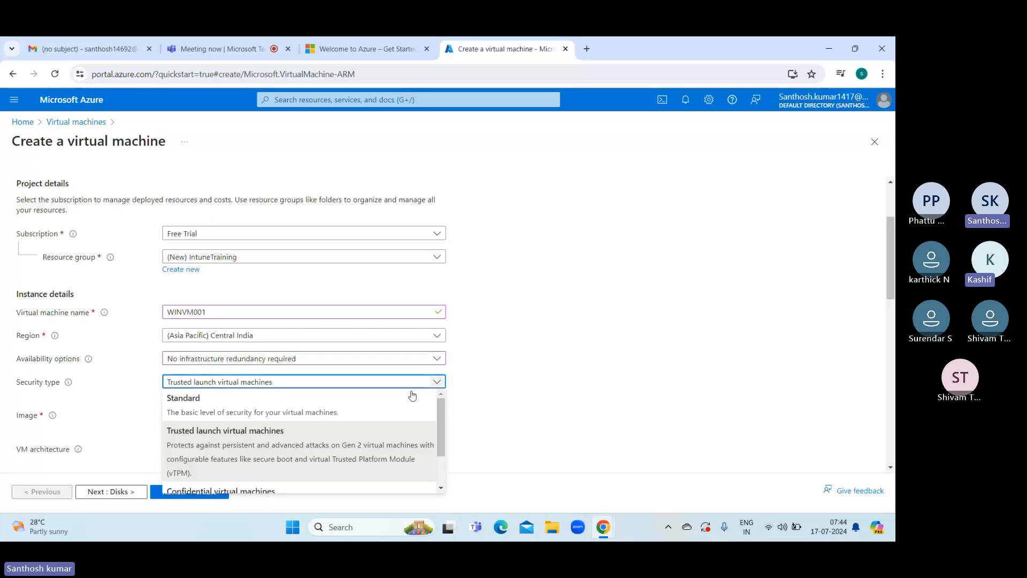
click(307, 456)
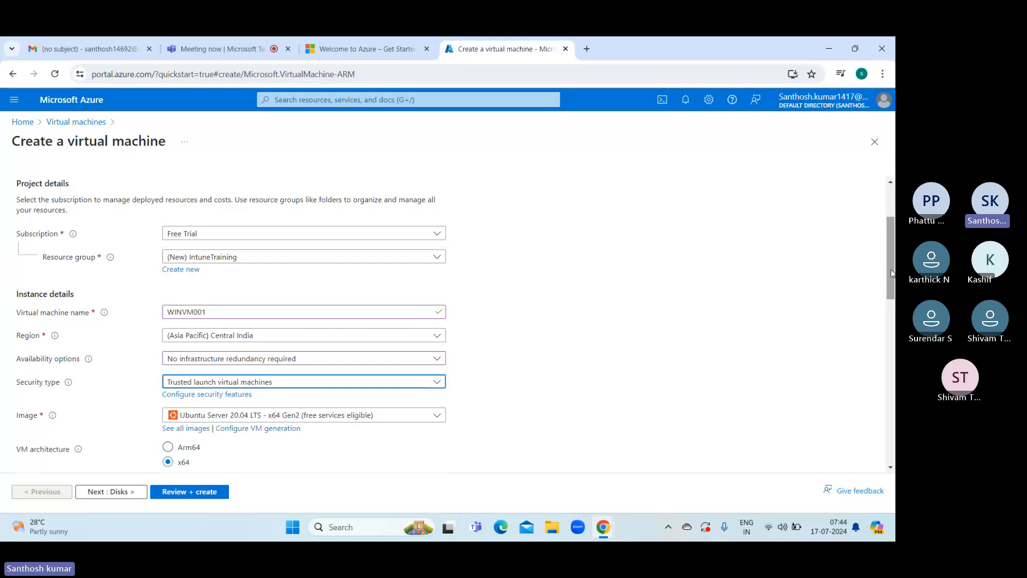
click(443, 383)
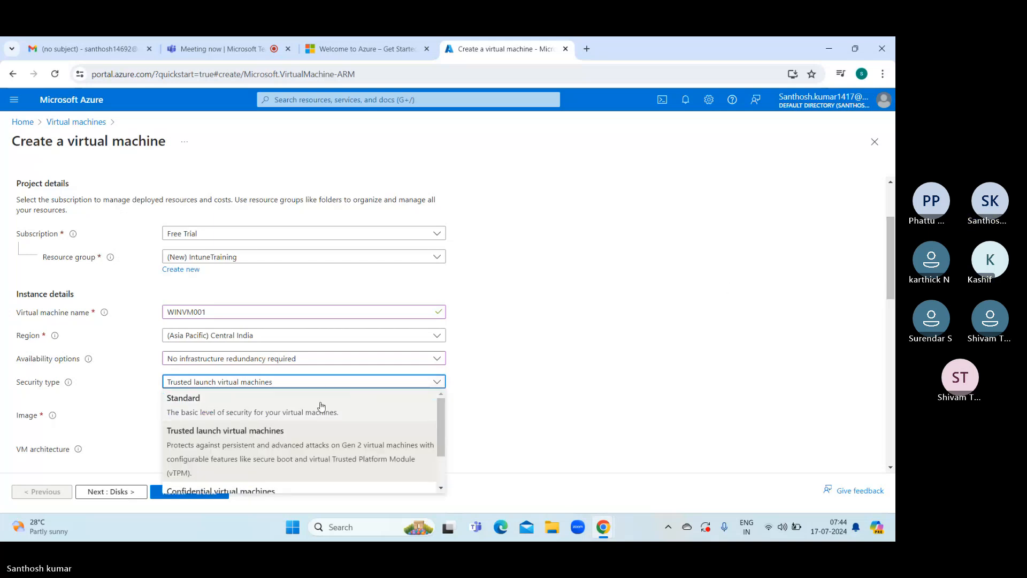
click(192, 399)
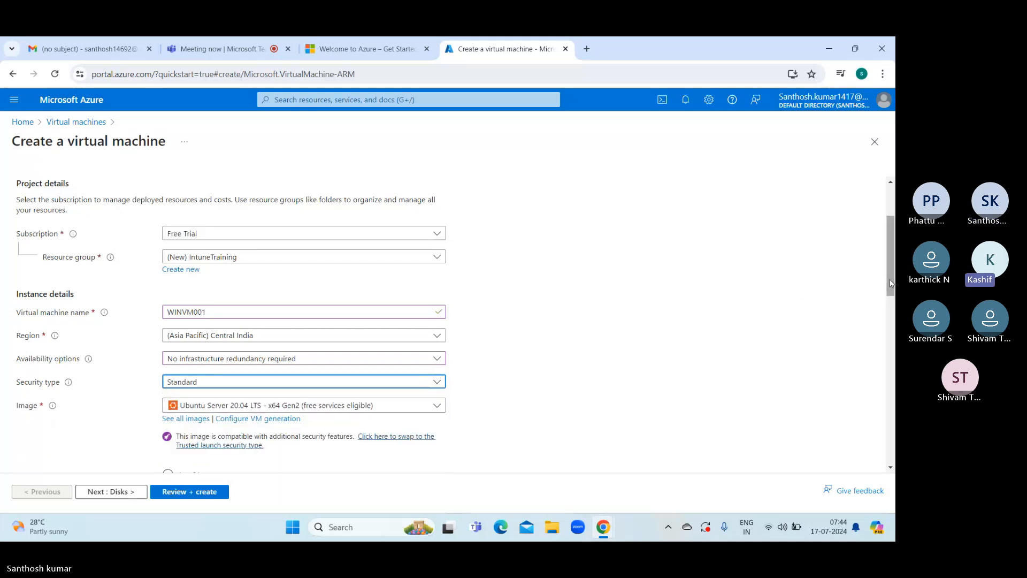
Step: Choose "Windows 10 Pro, version 22H2 - x64 Gen2" as the virtual machine's image
drag(887, 286, 892, 304)
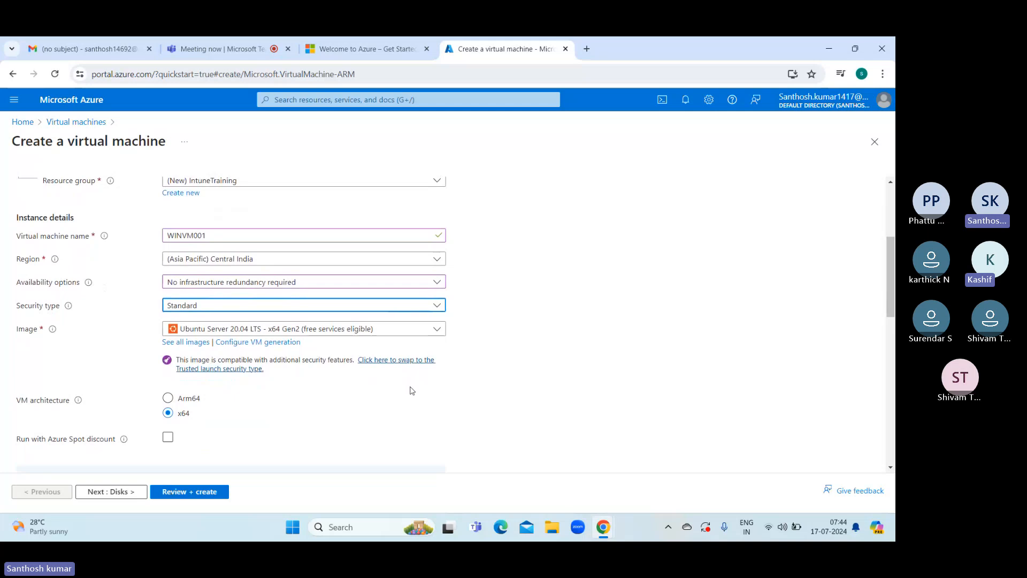
click(437, 329)
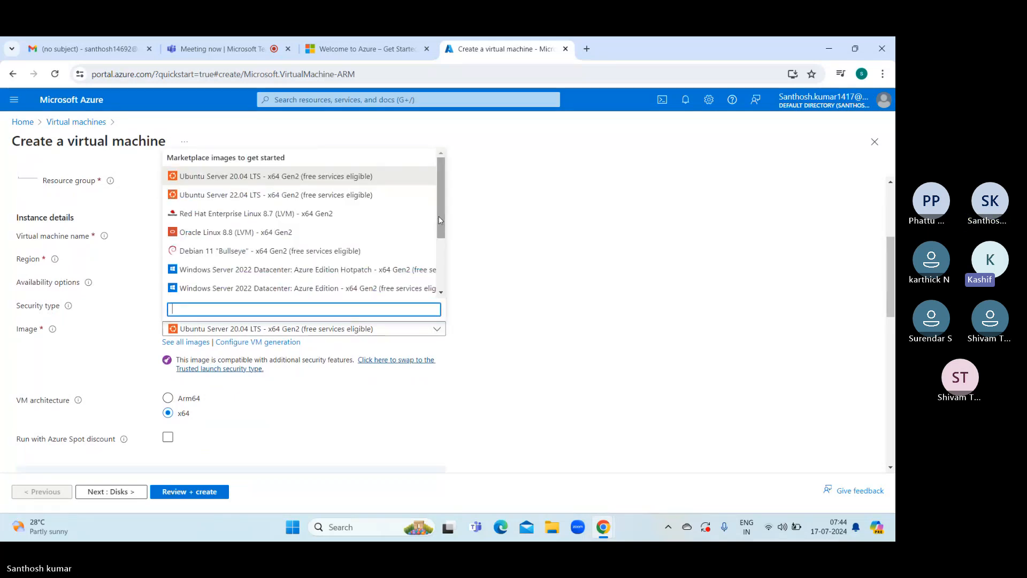
drag(438, 216, 447, 274)
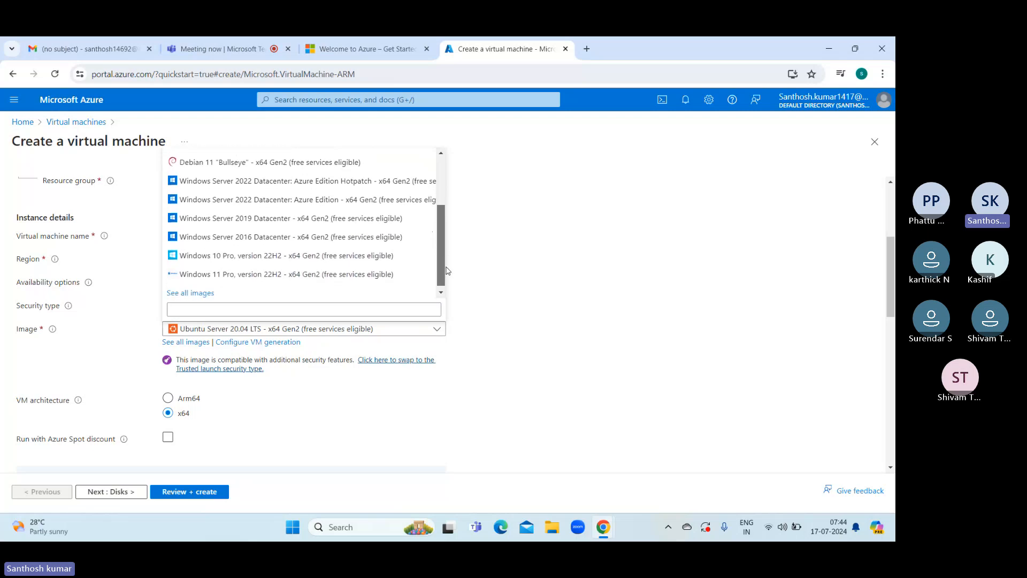
click(243, 259)
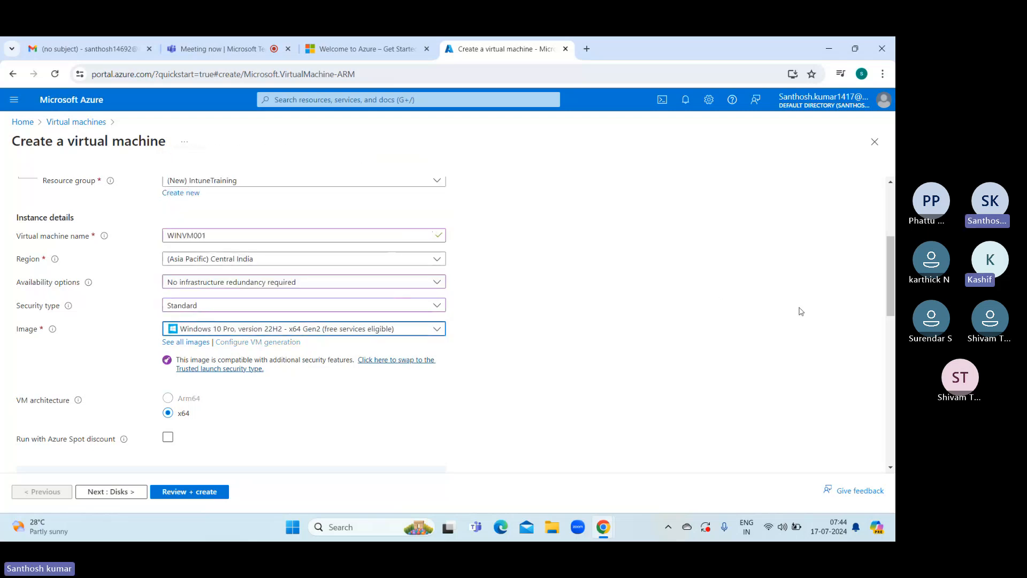
Step: Pick DS2_v2 from the full list of VM sizes as the virtual machine's size
drag(891, 284, 891, 301)
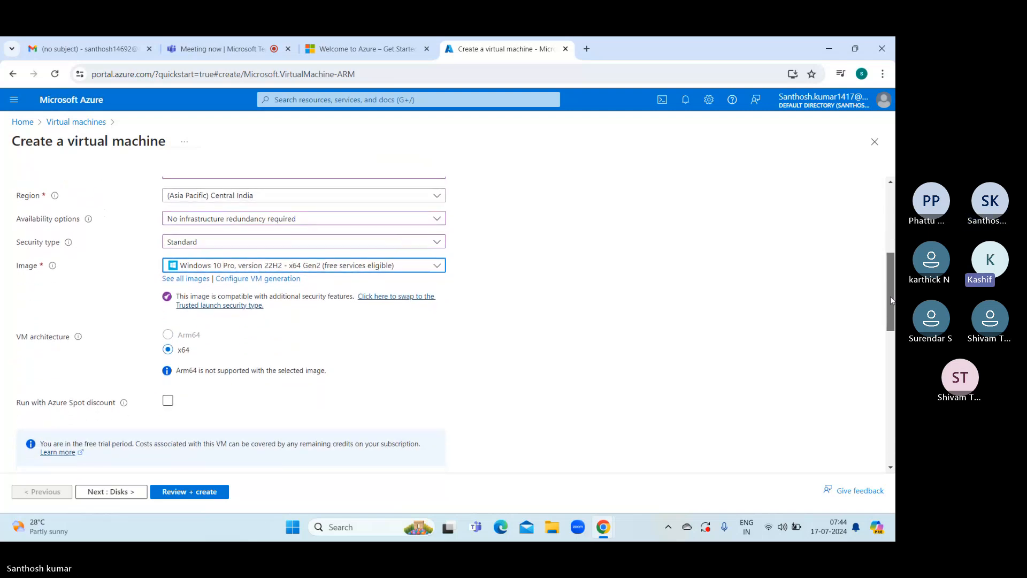
drag(892, 301, 895, 348)
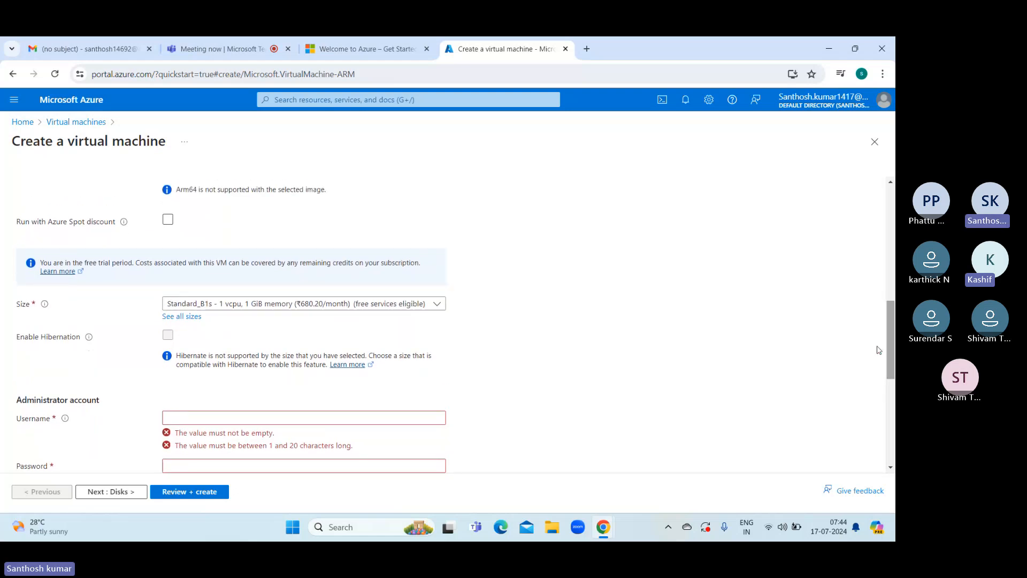
click(437, 307)
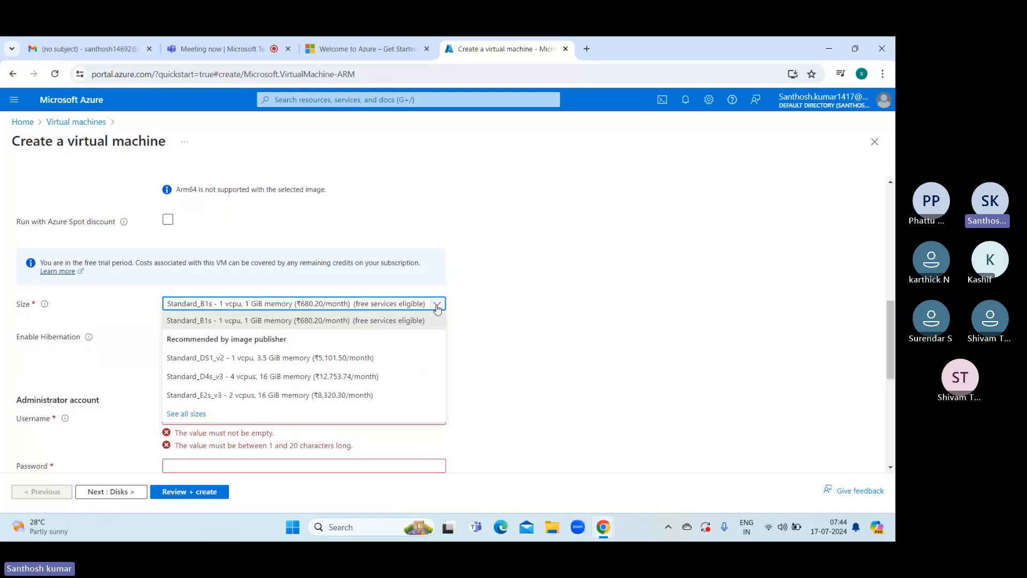
click(198, 415)
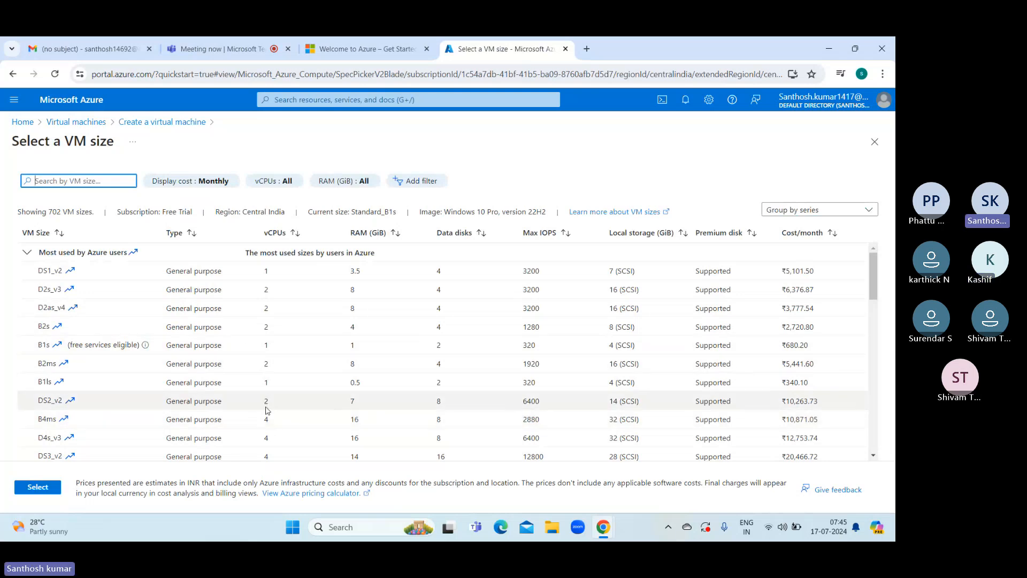
click(163, 406)
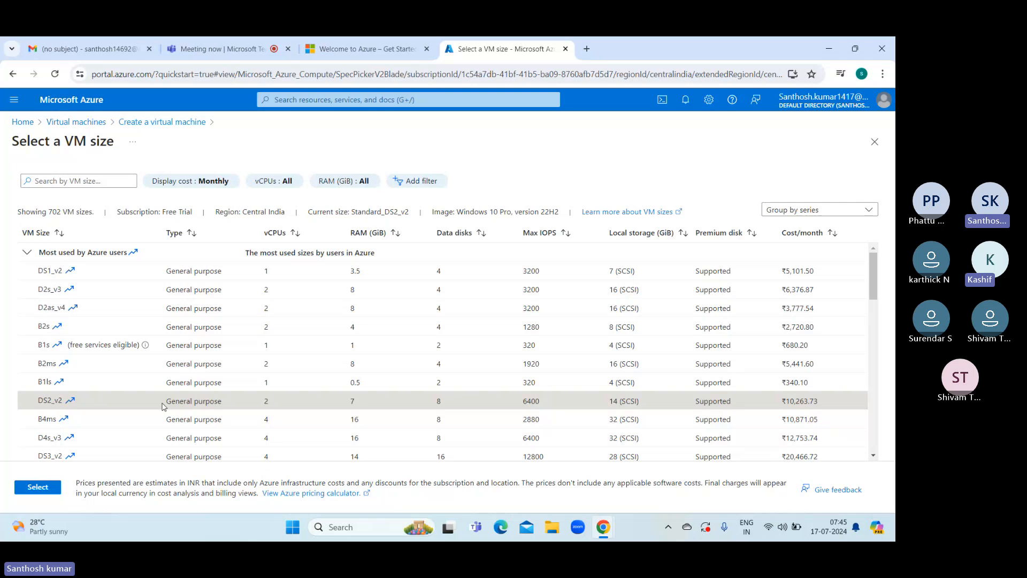
click(37, 487)
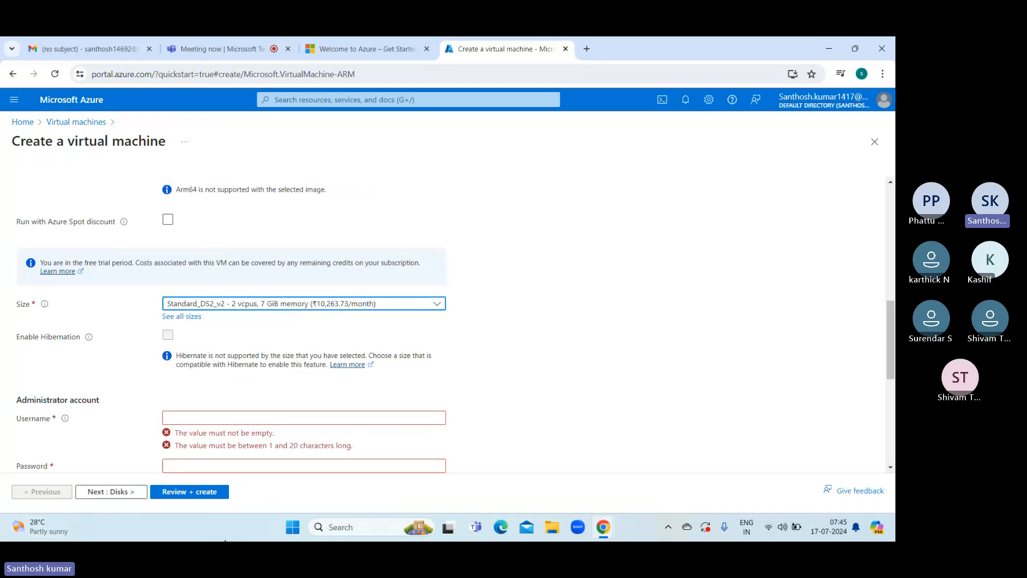
Step: Fill in the administrator account's username and enter the account password in both the password and confirmation fields
click(204, 422)
text(San)
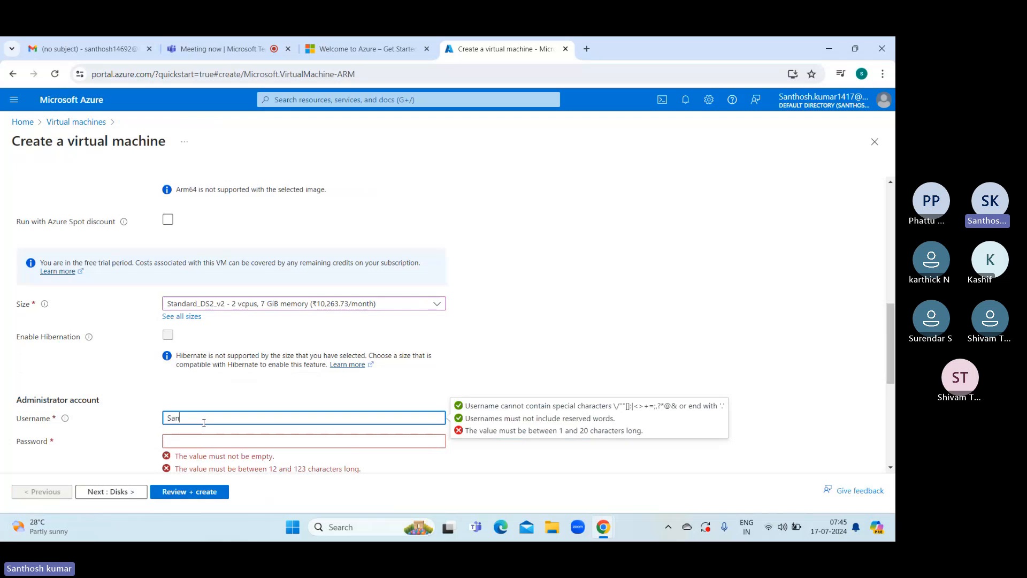
text(thosh)
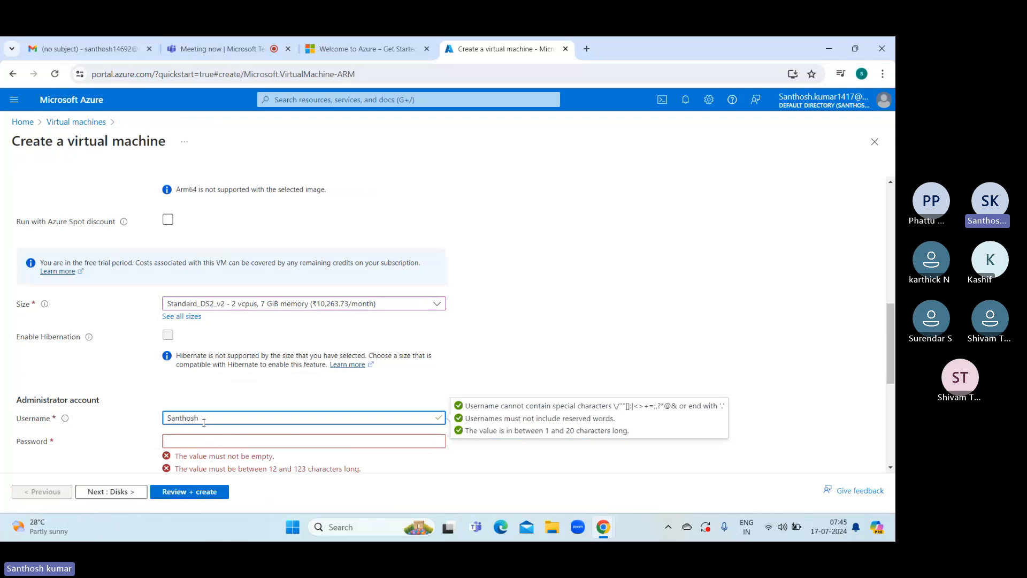
click(192, 442)
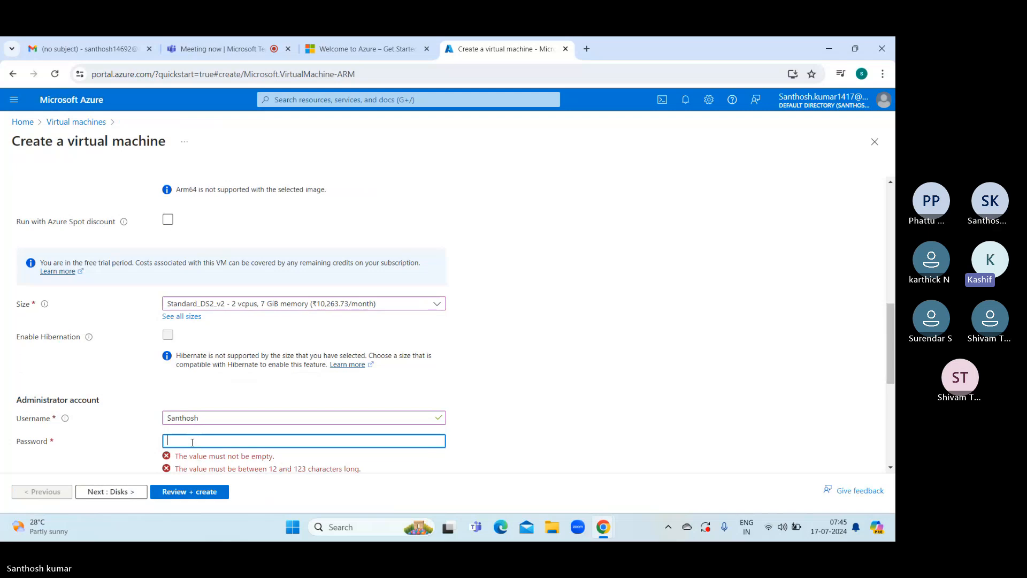
text(•••••)
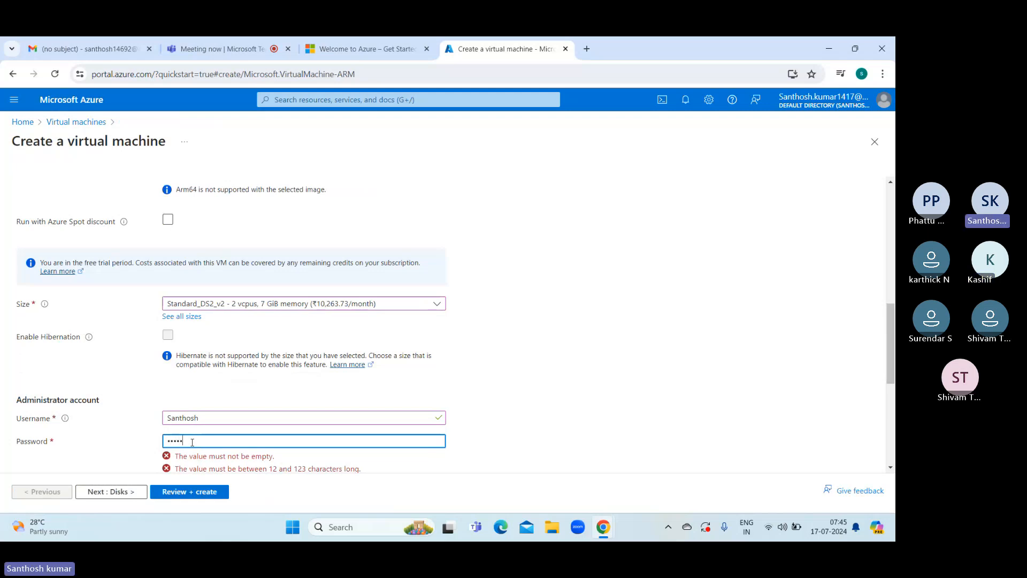
text(•••••••)
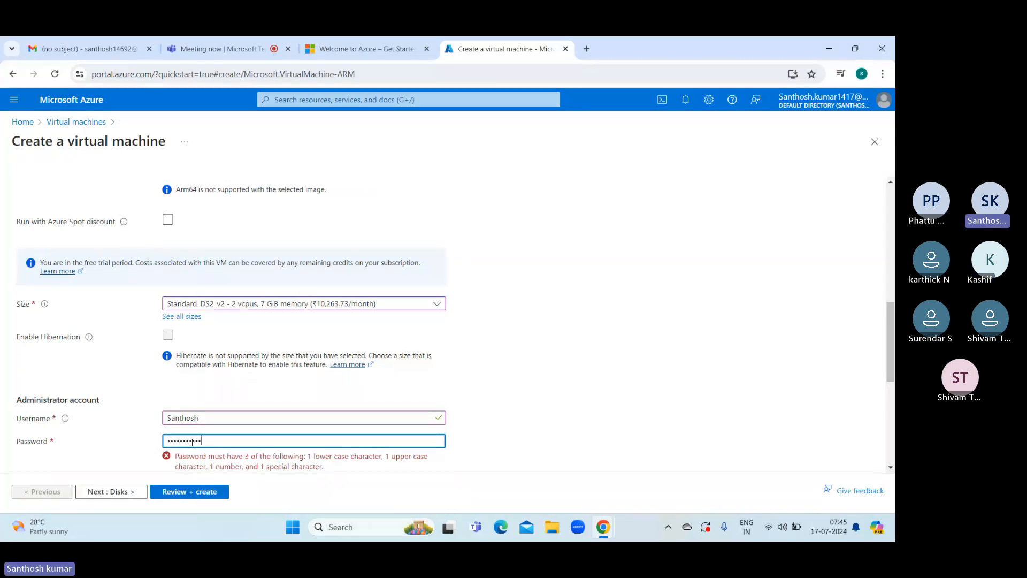
text(••)
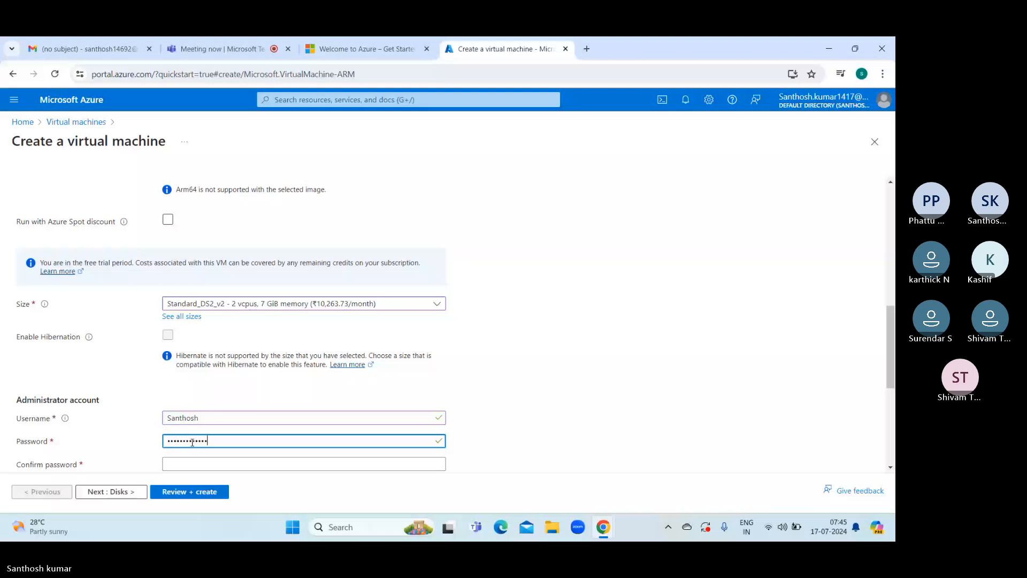
text(•••••••)
click(192, 460)
text(•••)
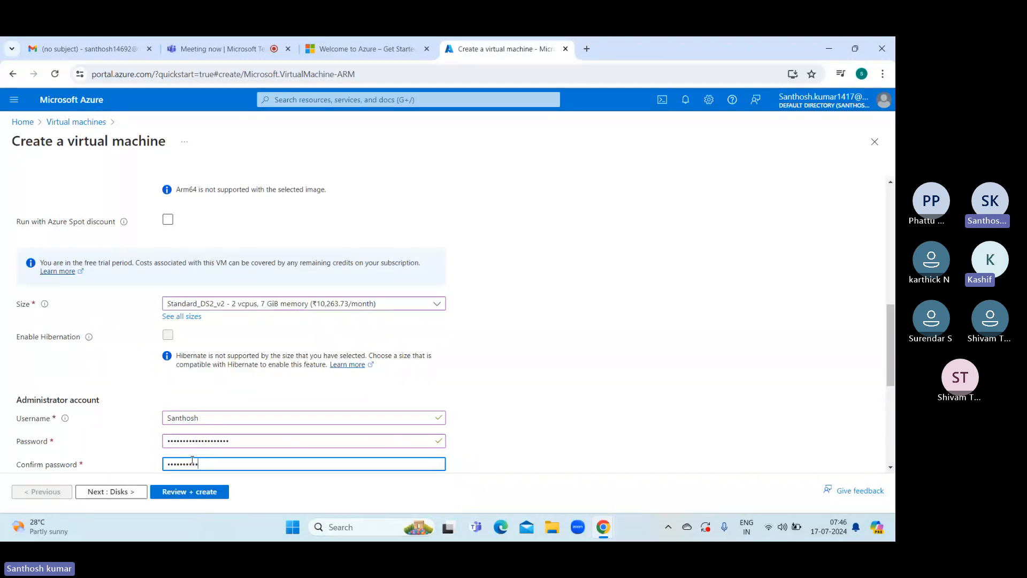
text(•••••••••)
Step: Confirm the eligible Windows 10/11 license with multi-tenant hosting rights and continue past the default disk settings to networking
drag(889, 353, 895, 431)
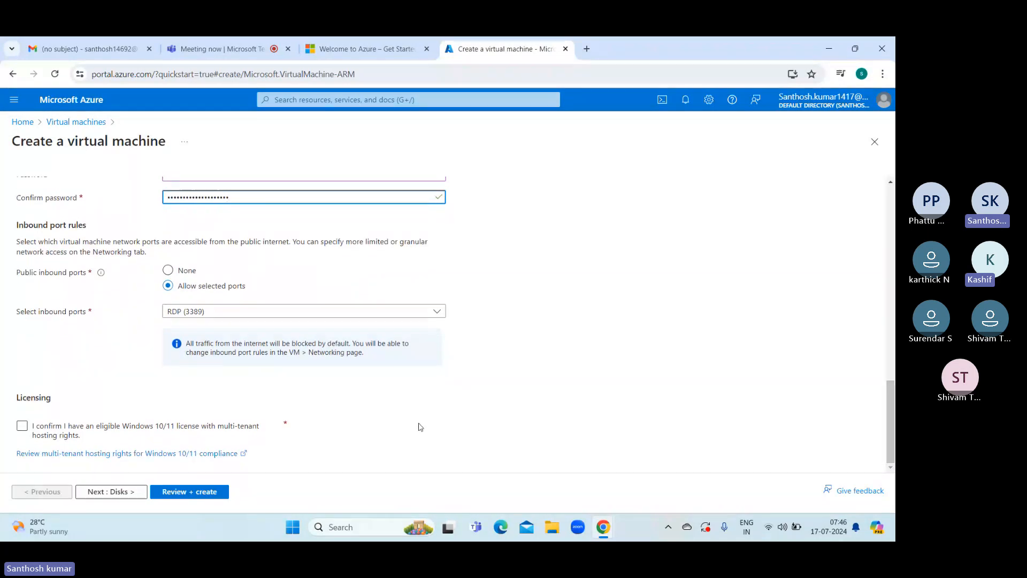
click(22, 426)
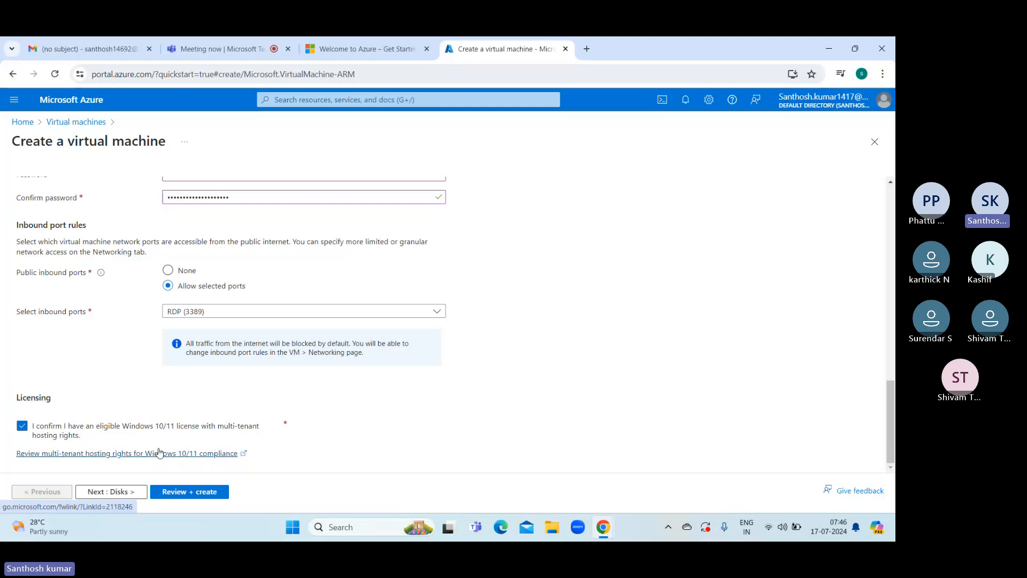
click(127, 492)
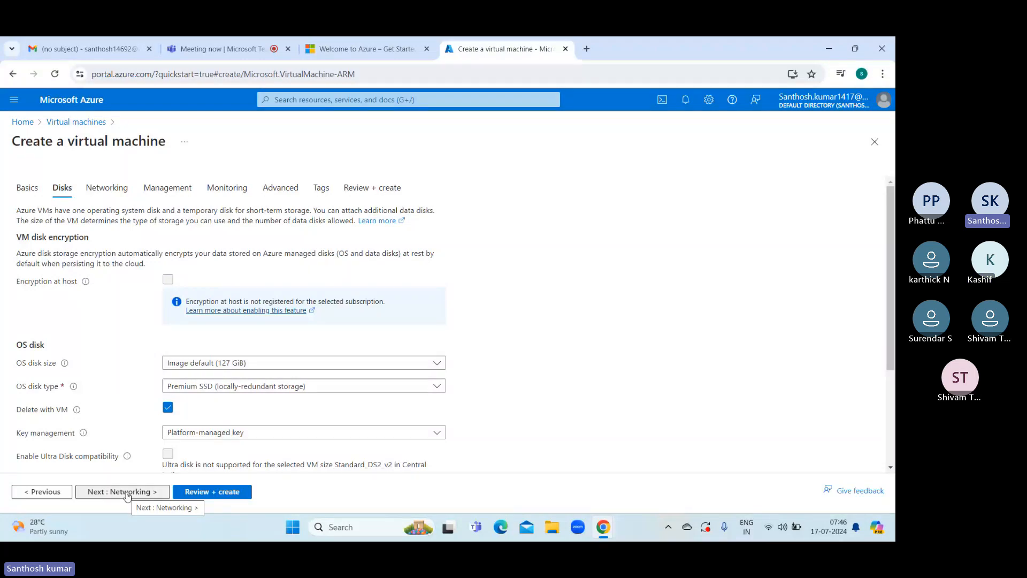
click(126, 492)
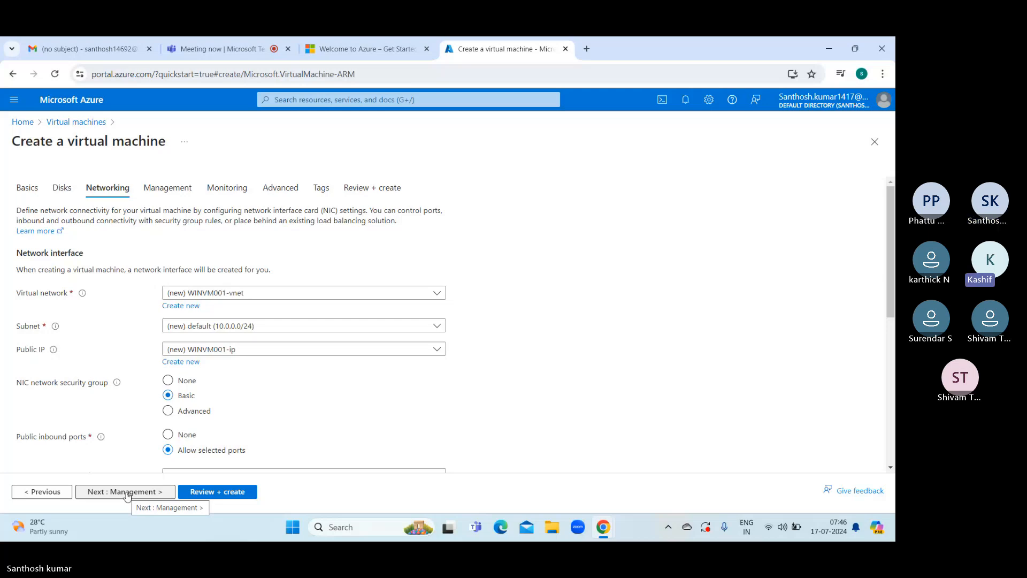
Step: Create a new virtual network named INDIA-Vnet for the virtual machine, keeping the default address space and subnet
click(192, 307)
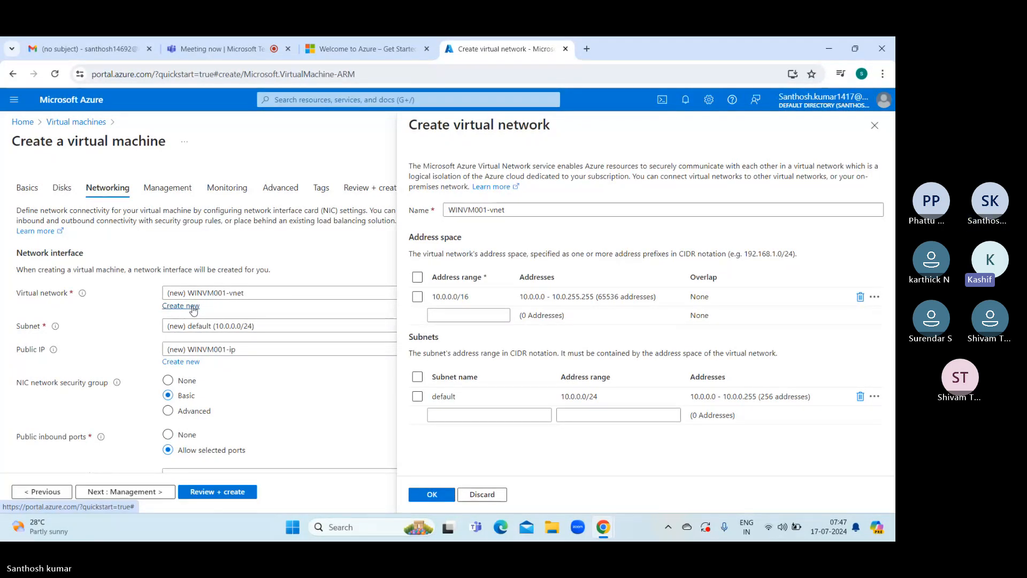
click(536, 208)
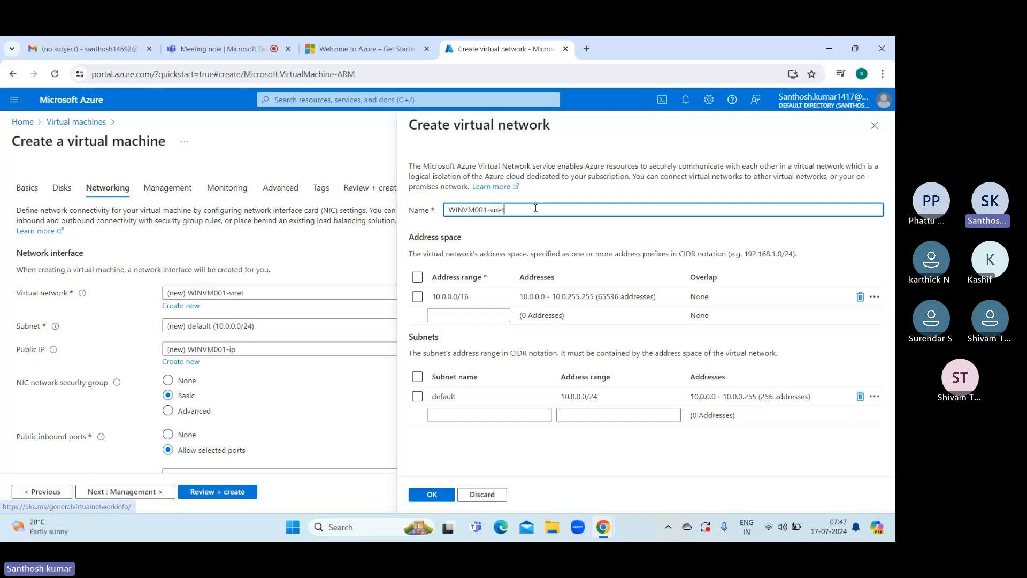
key(BackSpace)
key(BackSpace)
key(BackSpace)
key(BackSpace)
key(BackSpace)
key(BackSpace)
key(BackSpace)
key(BackSpace)
key(BackSpace)
key(BackSpace)
key(BackSpace)
key(BackSpace)
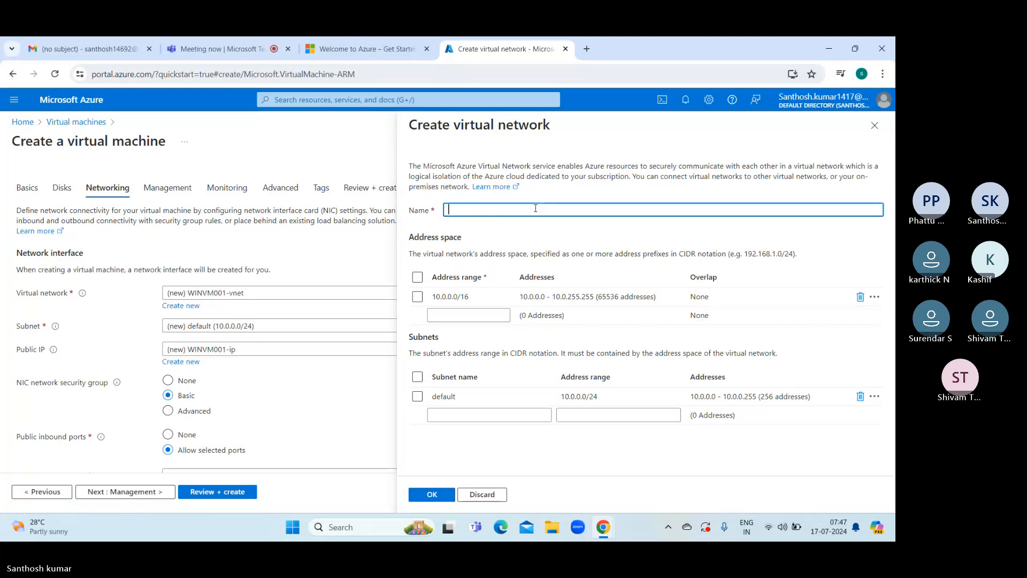
key(BackSpace)
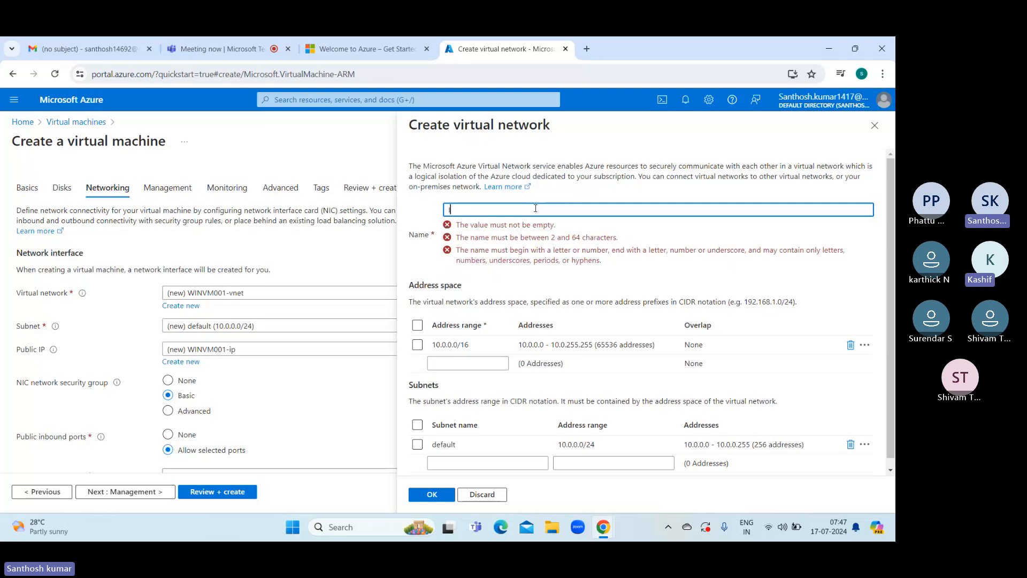
text(INDIA)
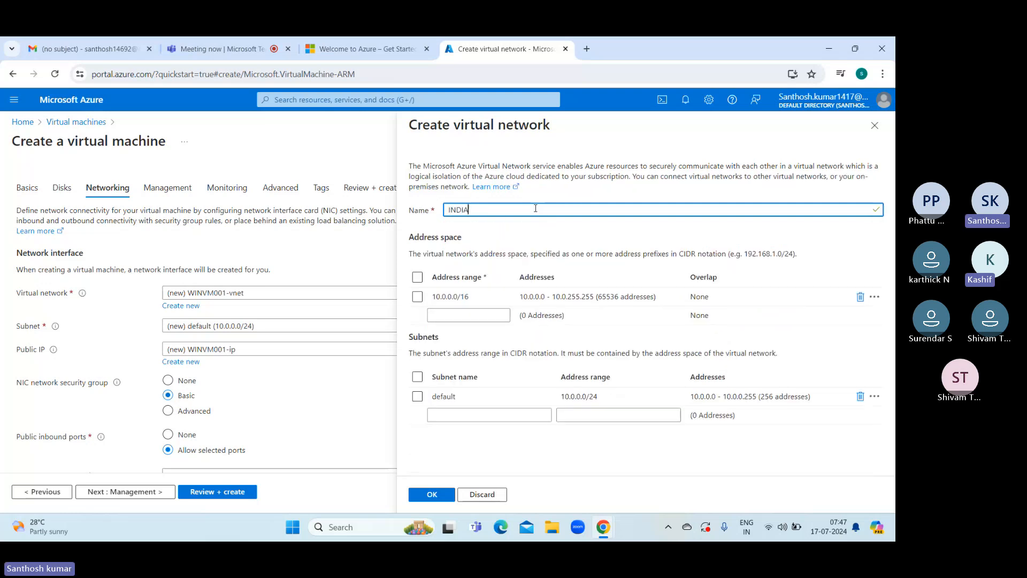
text(-)
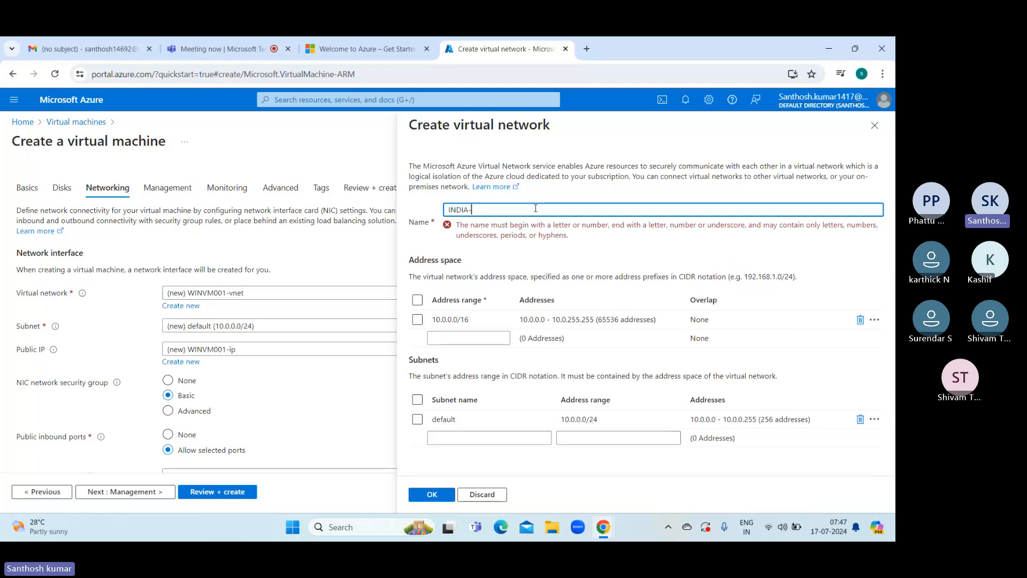
text(Vnet)
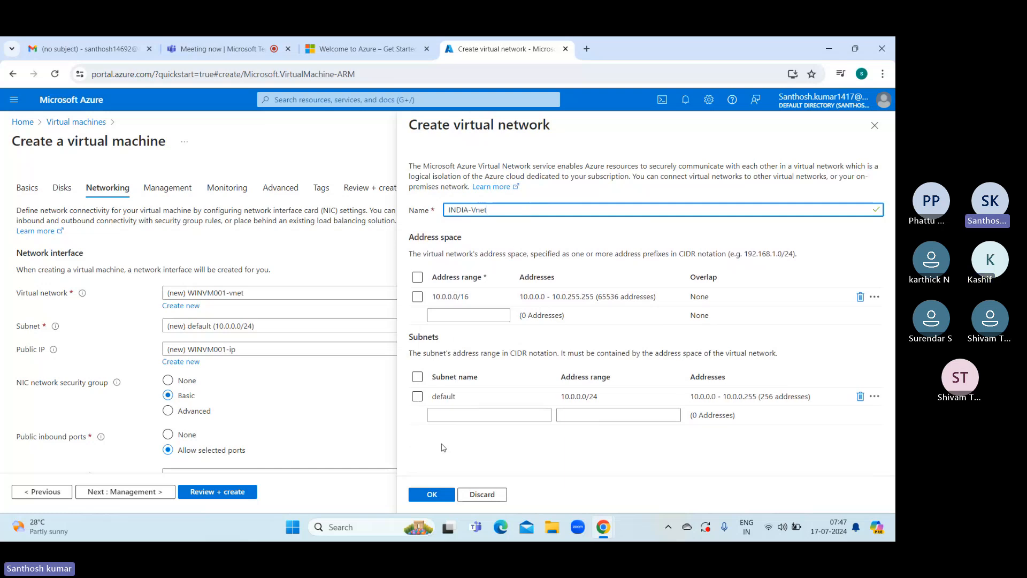
click(431, 497)
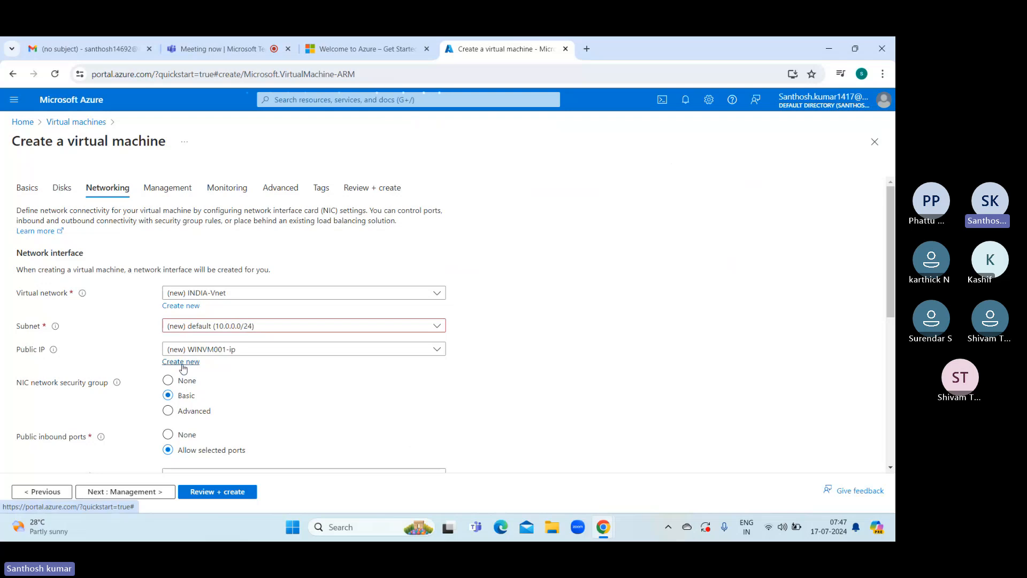
Step: Create the new public IP address WINVM001-ip with the Basic SKU and static assignment
click(182, 364)
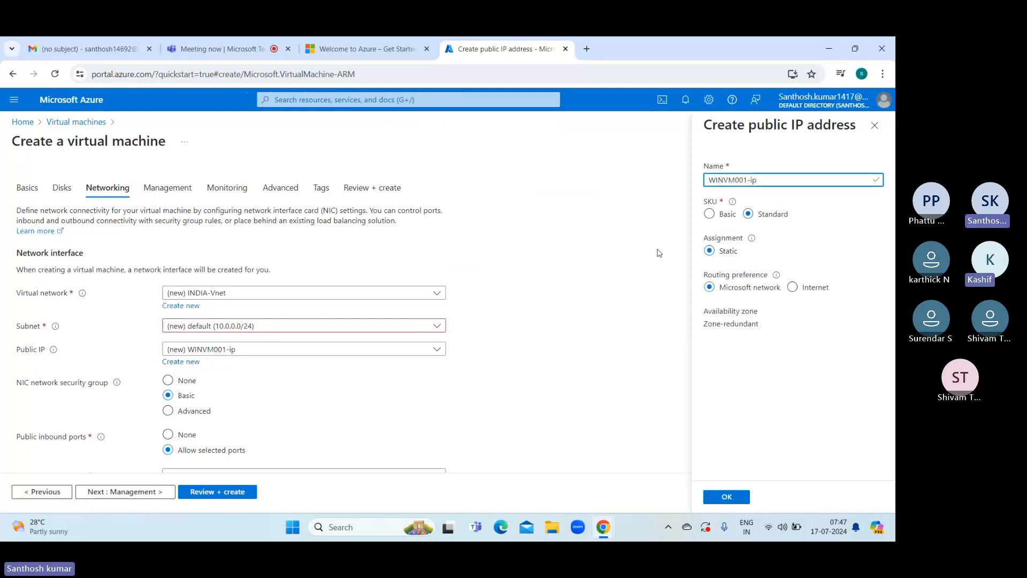
click(711, 215)
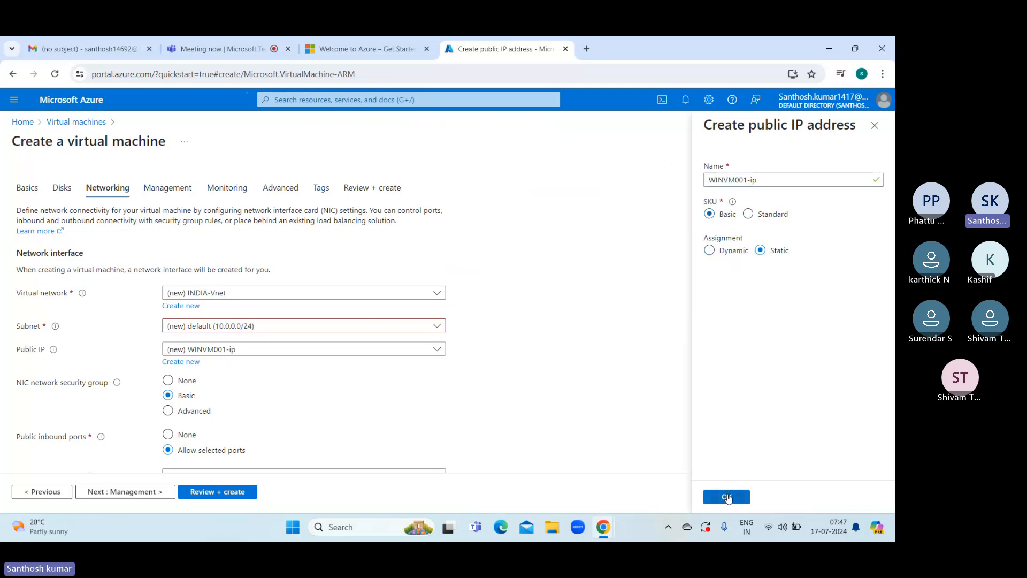
click(727, 497)
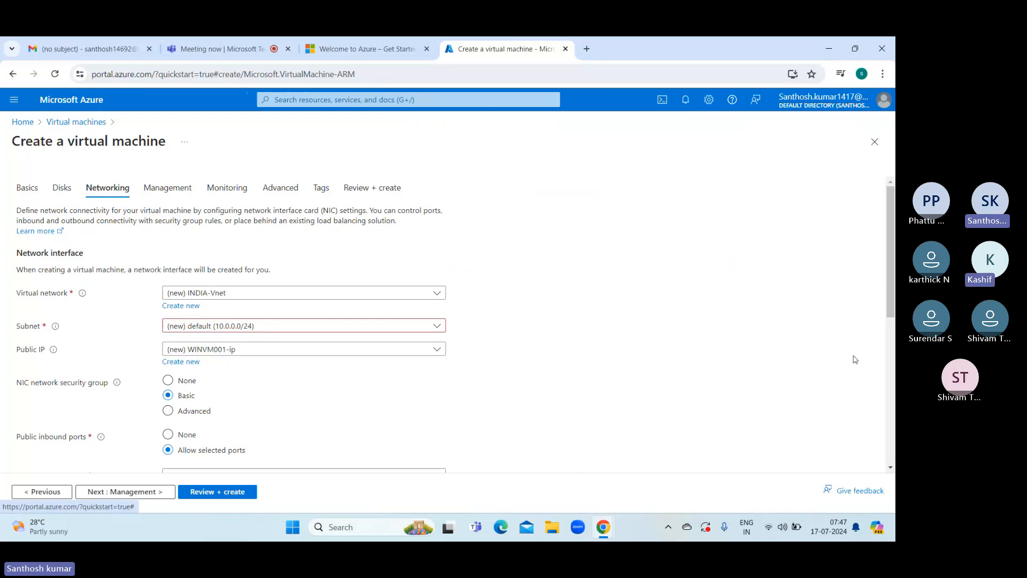
Step: Keep the default management, monitoring, advanced and tag settings, then validate the configuration and create the virtual machine
click(125, 498)
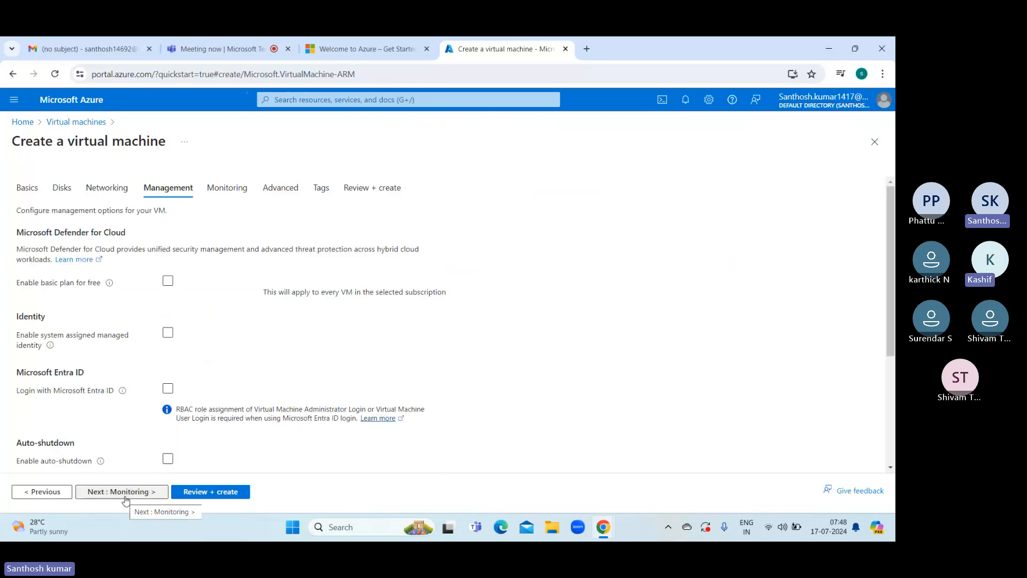
click(125, 492)
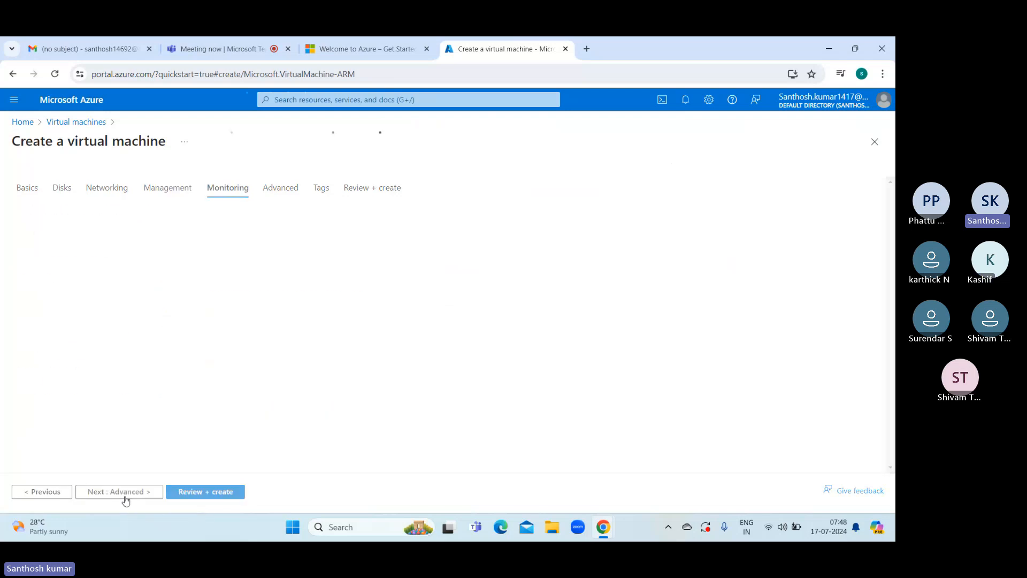
click(126, 492)
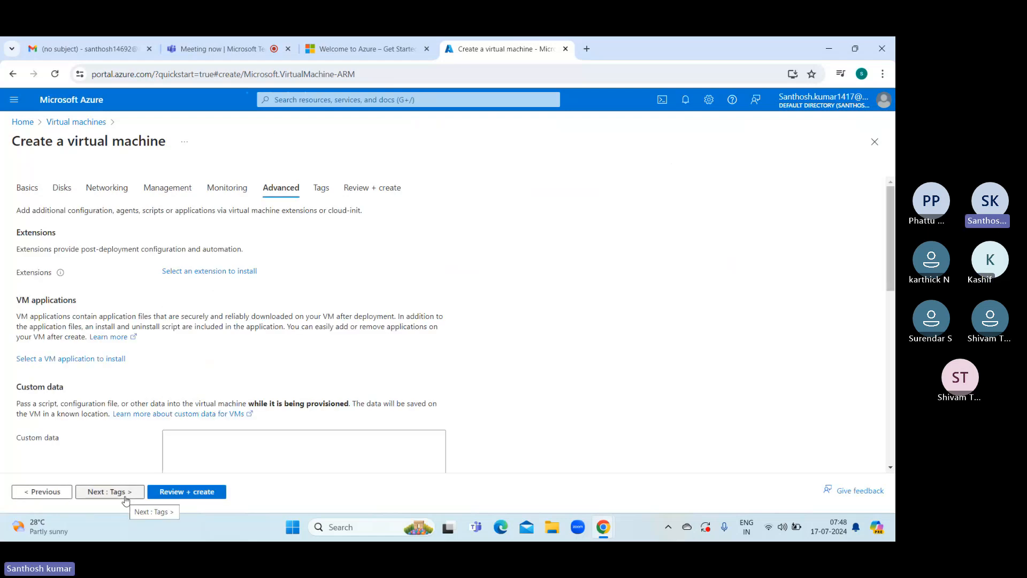
click(125, 492)
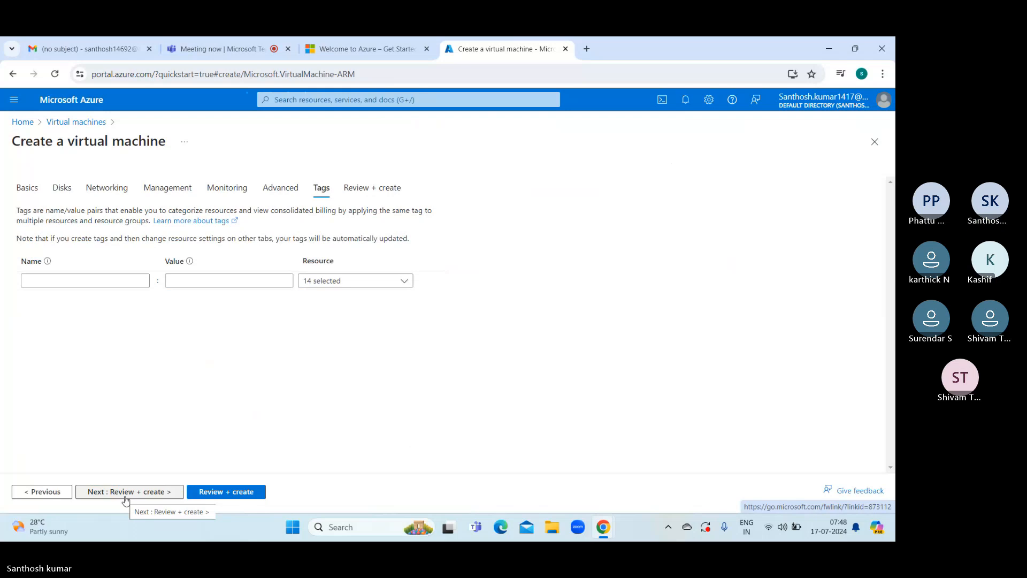
click(127, 493)
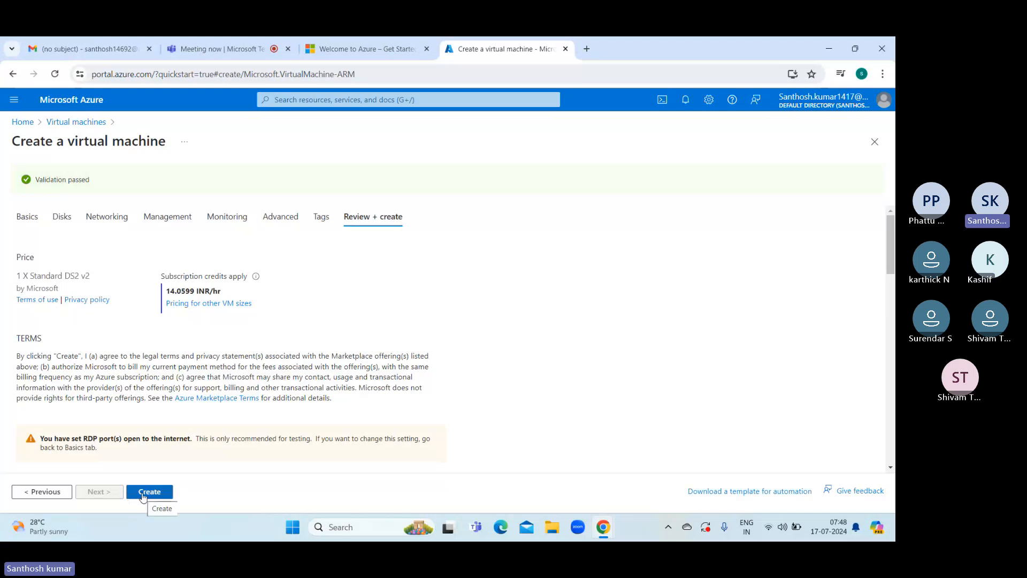
click(143, 494)
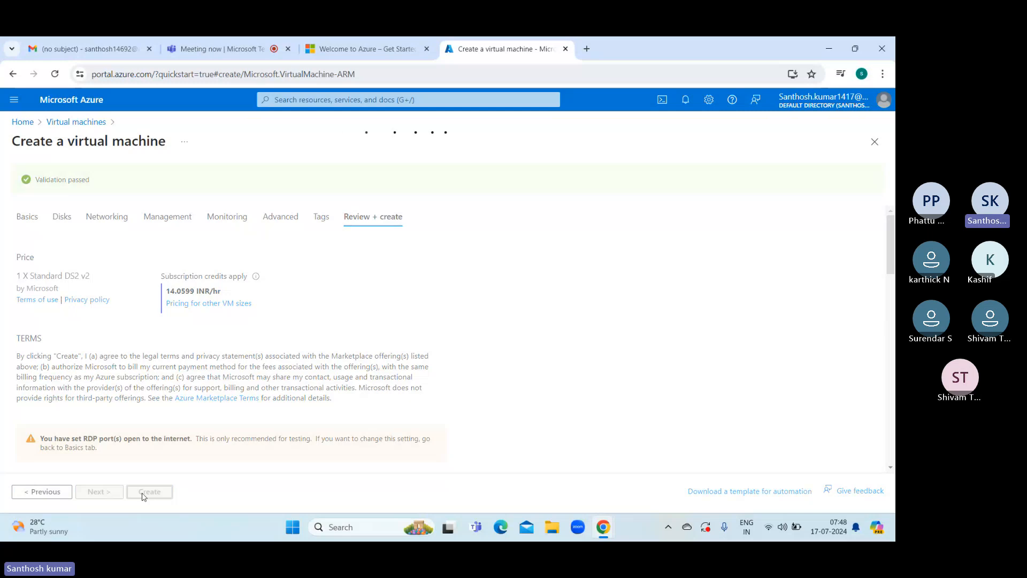
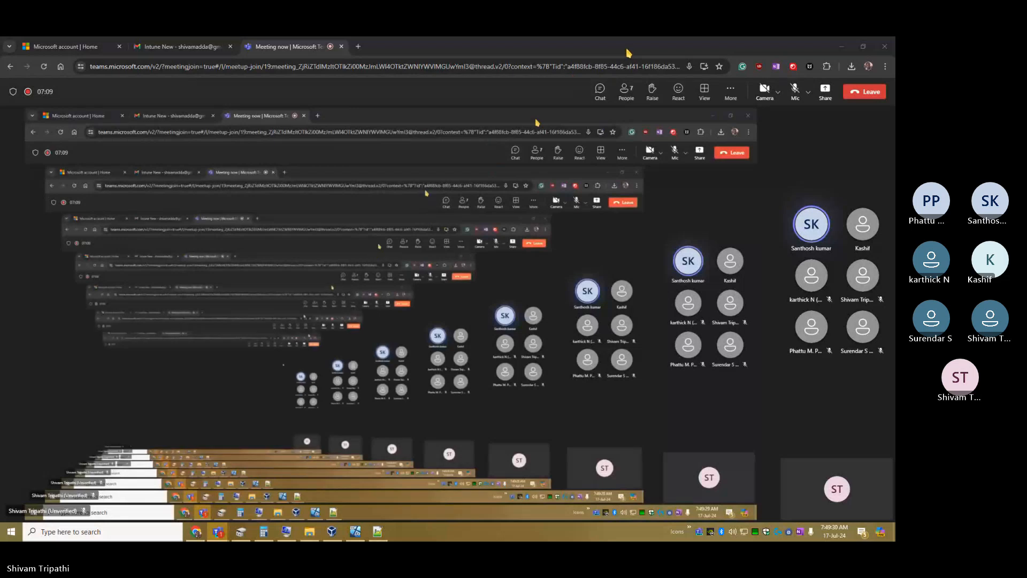
Step: Close the Teams meeting tab in Chrome and minimize the browser, VirtualBox Manager, System Information and This PC windows to show the desktop
click(843, 46)
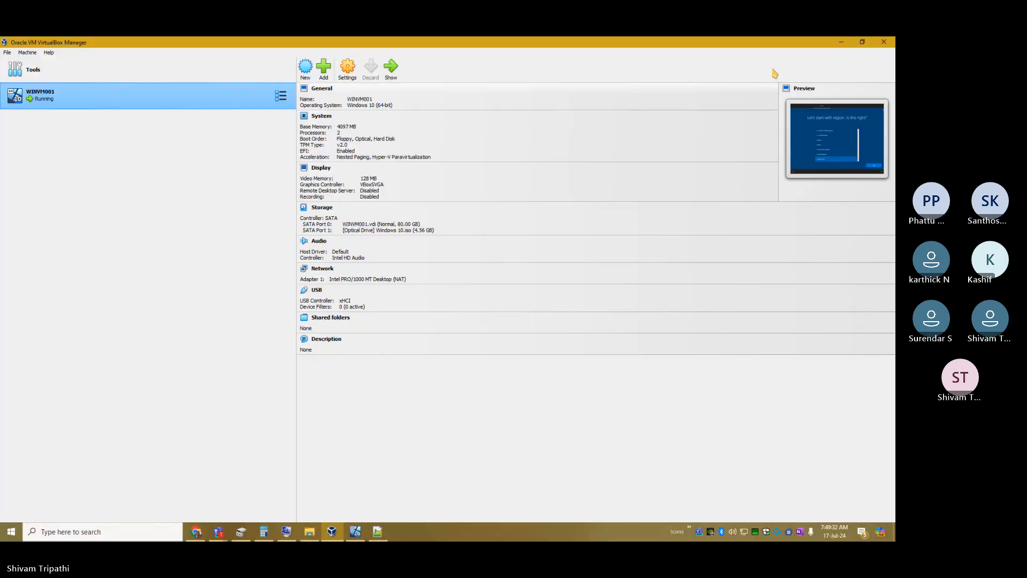
click(843, 44)
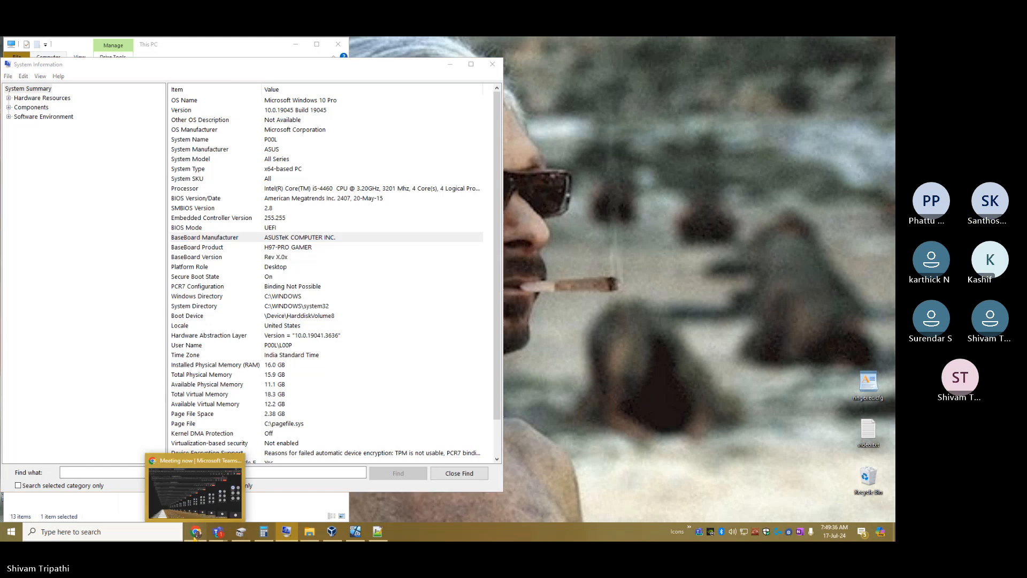
click(195, 533)
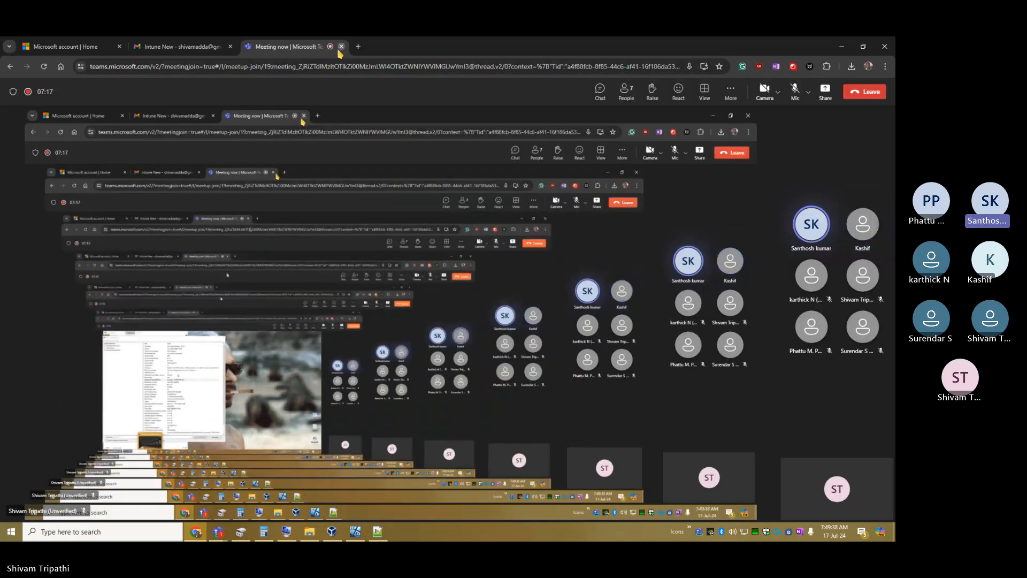
click(342, 47)
click(841, 48)
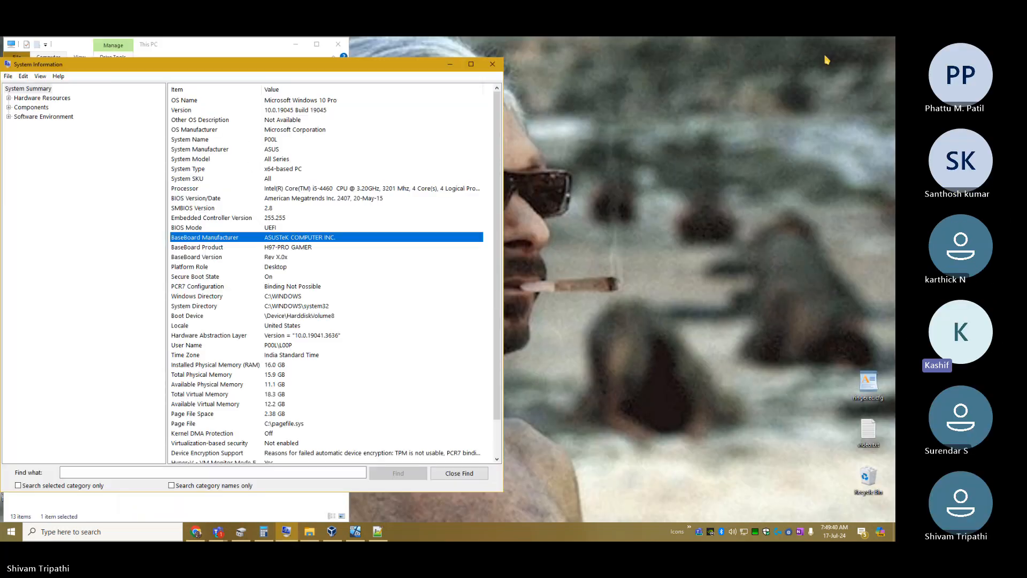
click(449, 65)
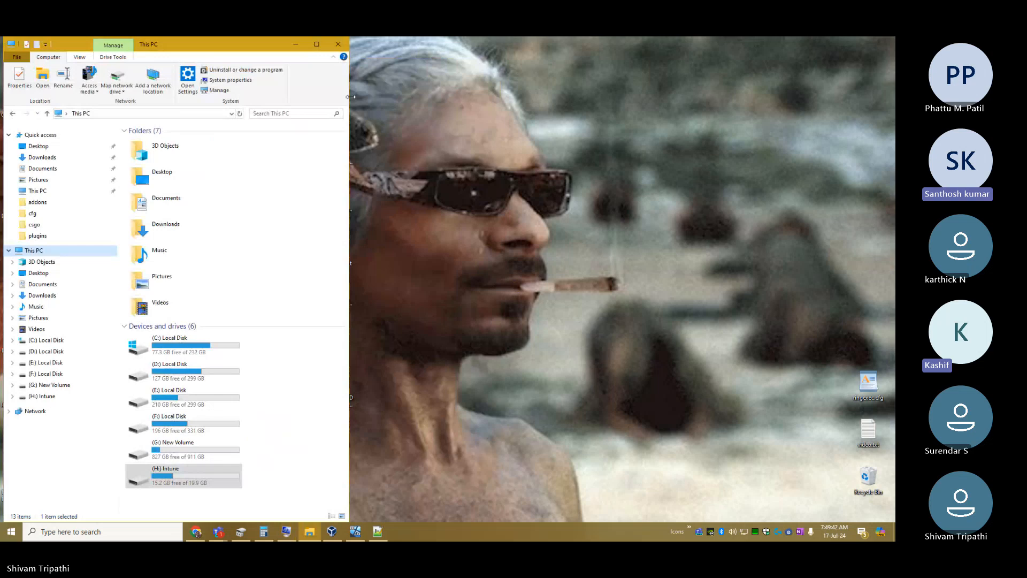
click(295, 44)
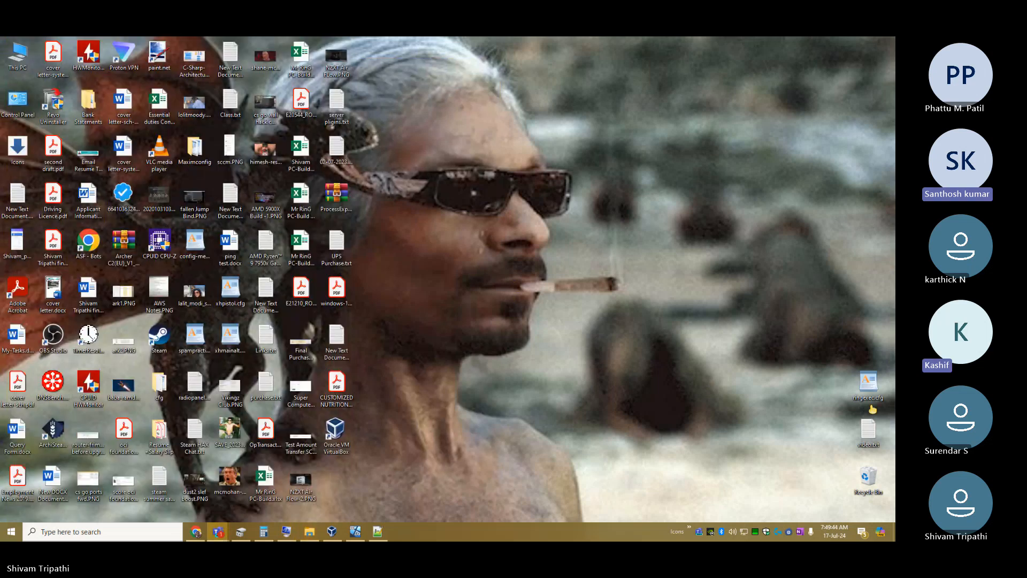
Step: Minimize the Teams meeting window and switch to the running WINVM001 virtual machine in VirtualBox
click(870, 406)
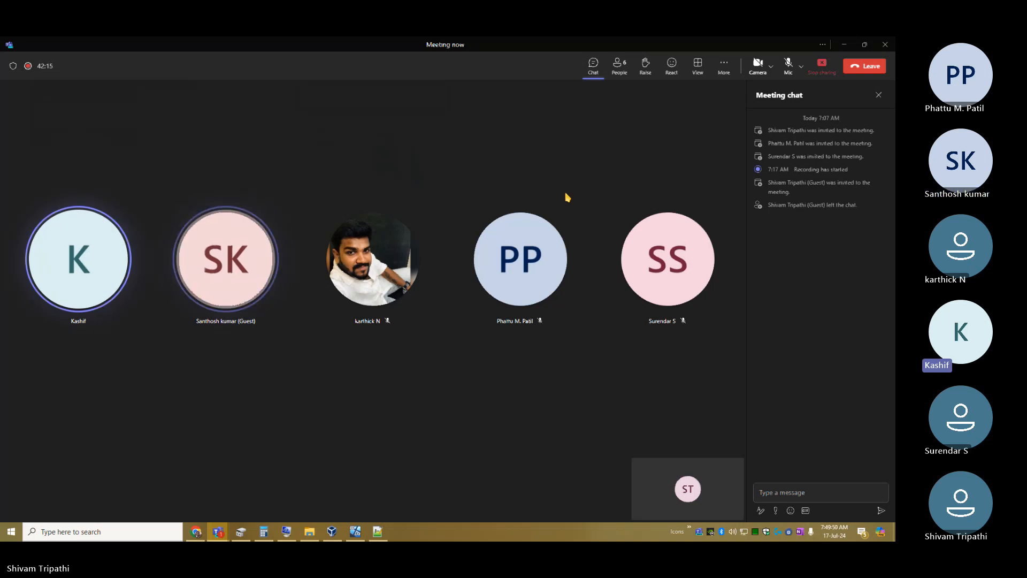
click(844, 45)
mouse_move(350, 536)
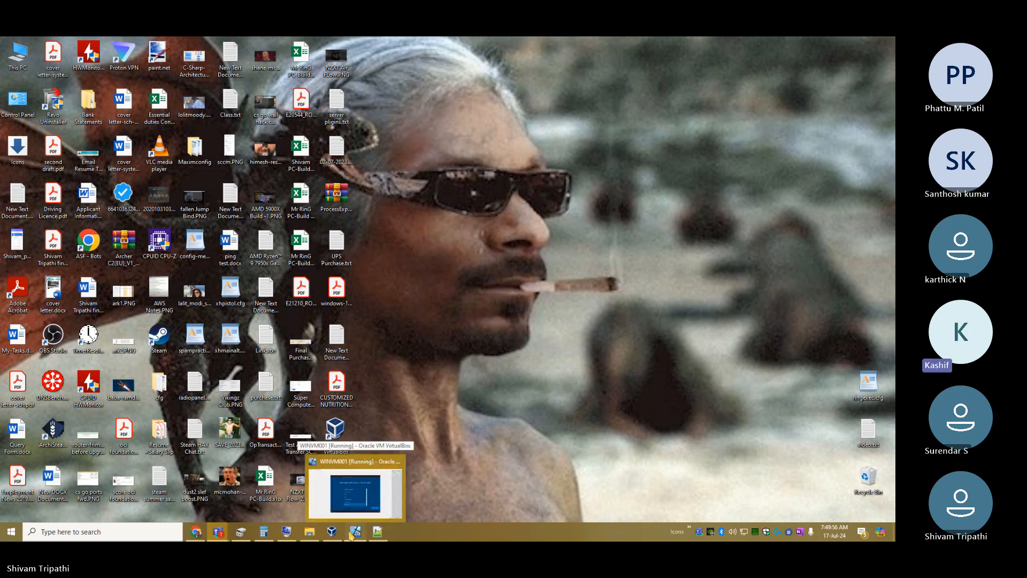
click(357, 476)
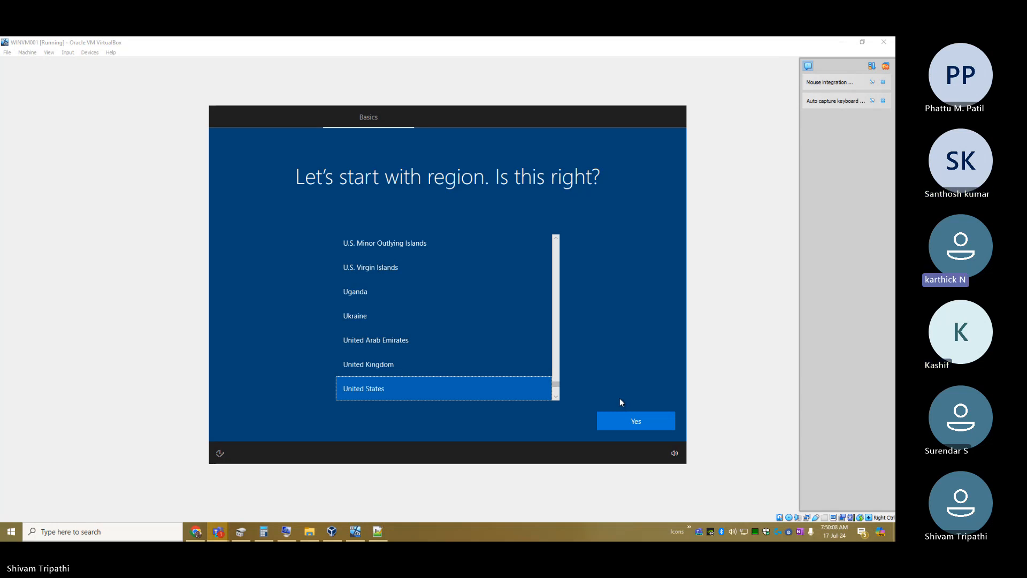
Step: Accept the United States region with only the US keyboard layout, and choose to set up Windows for an organization
click(633, 425)
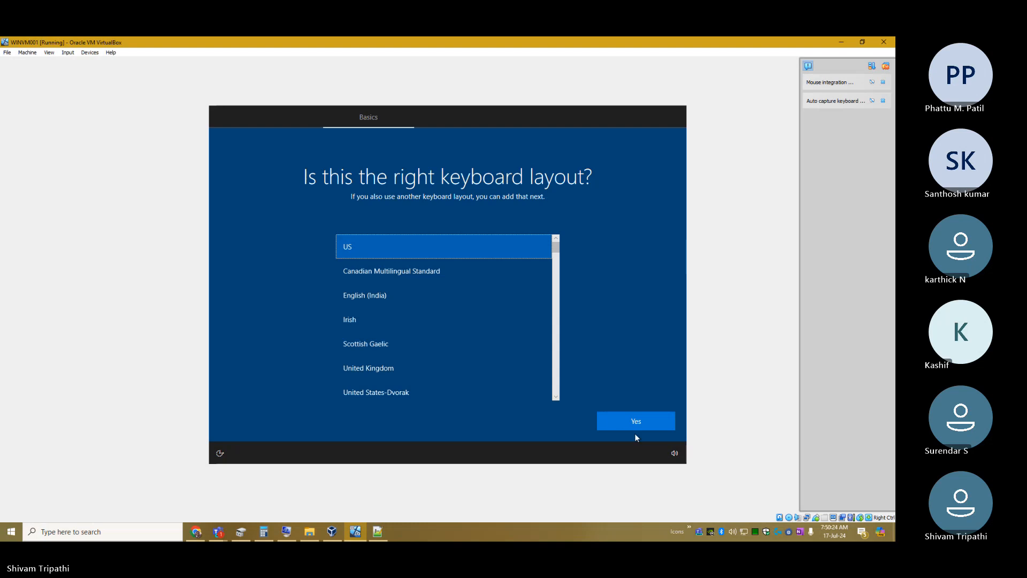
click(636, 419)
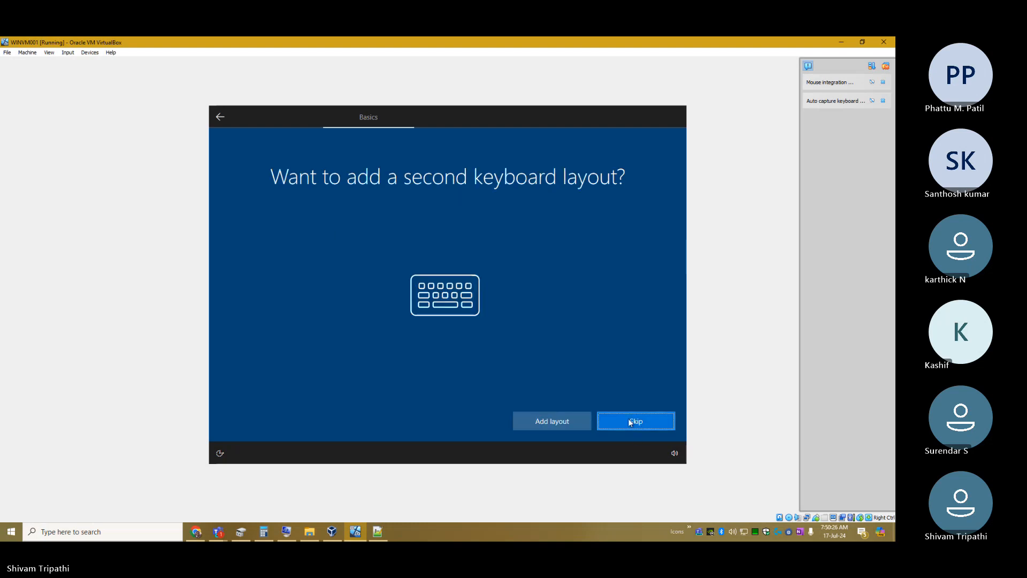
click(647, 422)
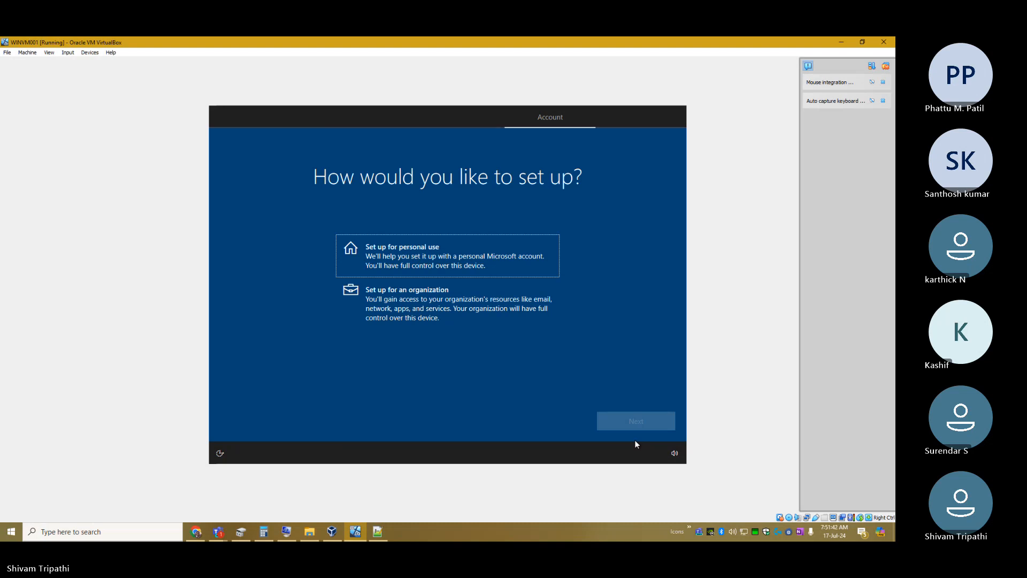
click(480, 303)
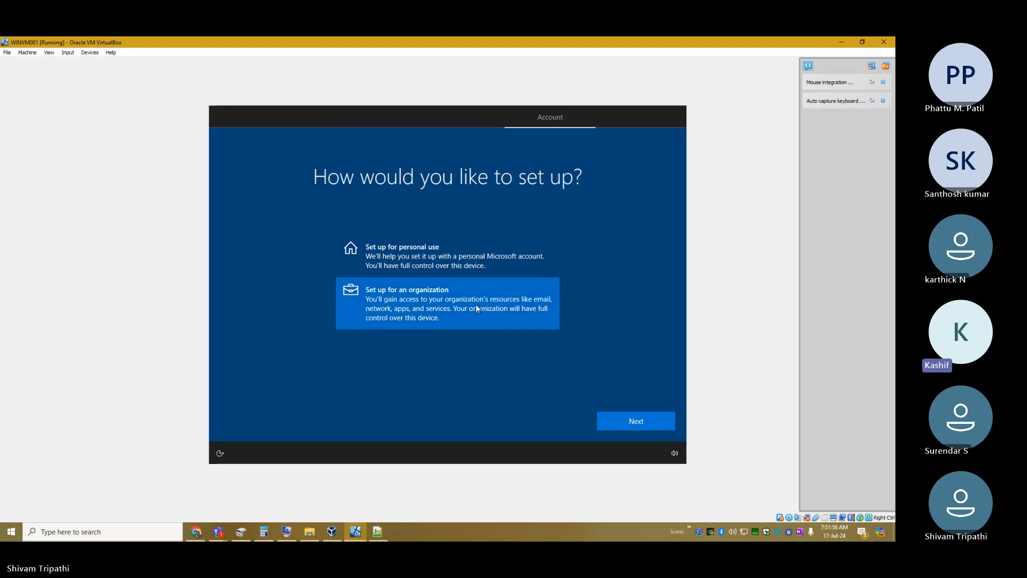
click(653, 417)
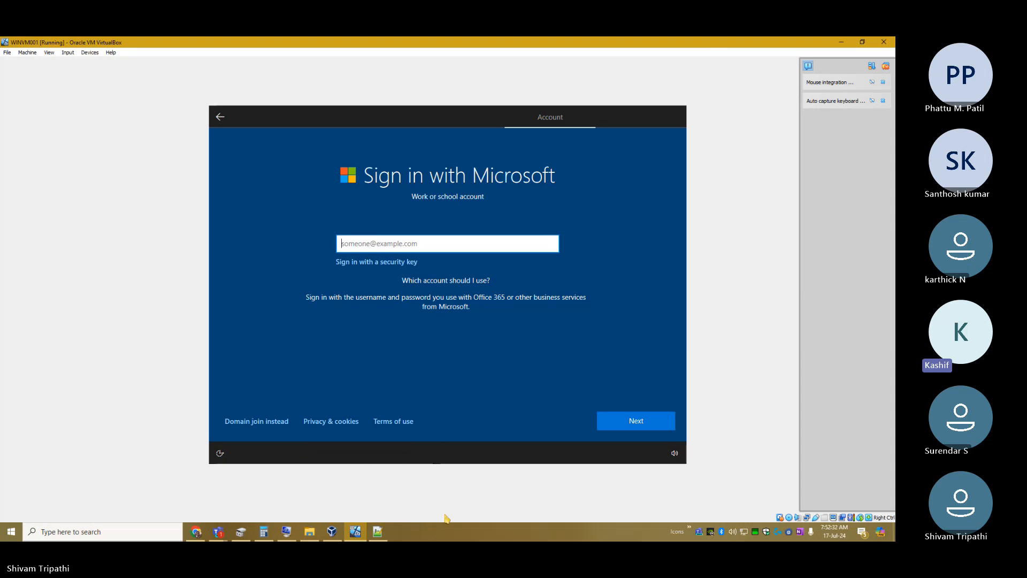
Step: Switch to Oracle VM VirtualBox Manager and start a snapshot of WINVM001 named Blank Machine Snapshot
mouse_move(334, 533)
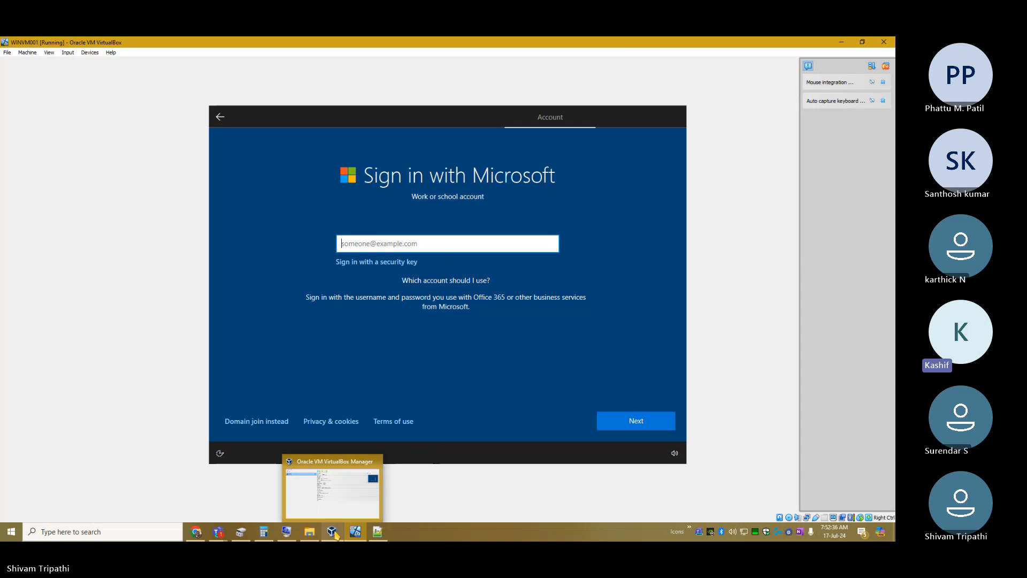
click(335, 535)
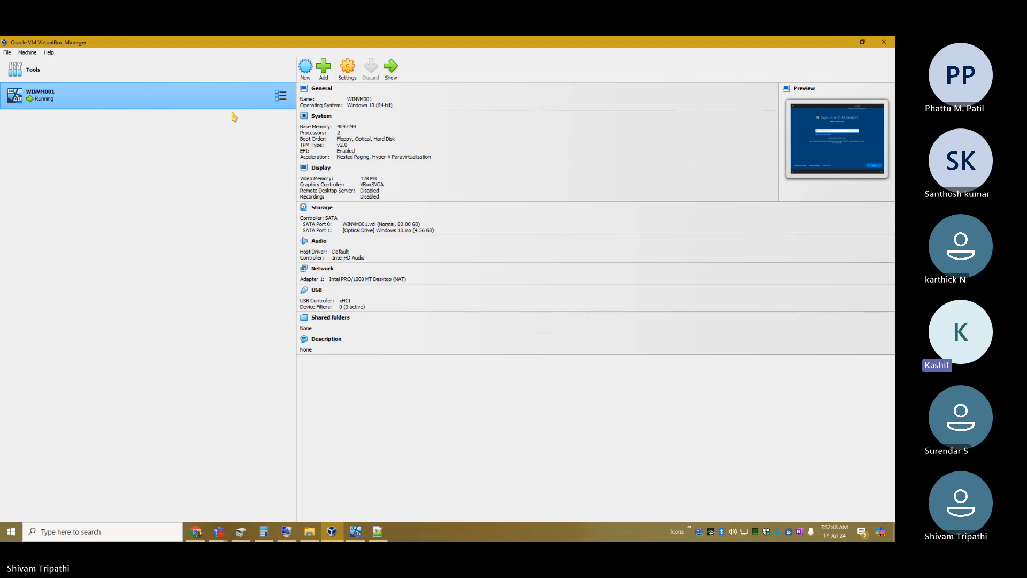
click(280, 98)
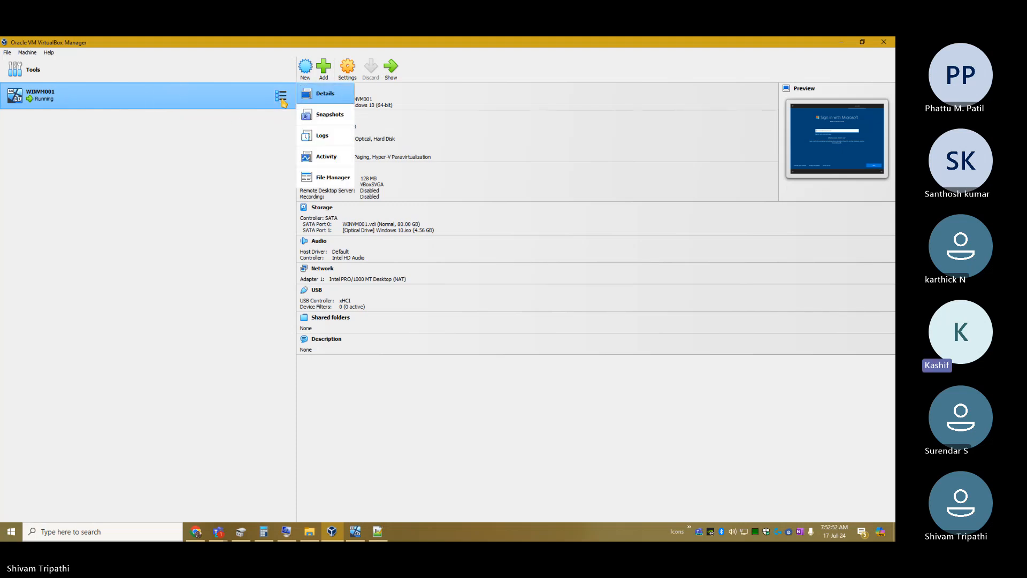
click(350, 121)
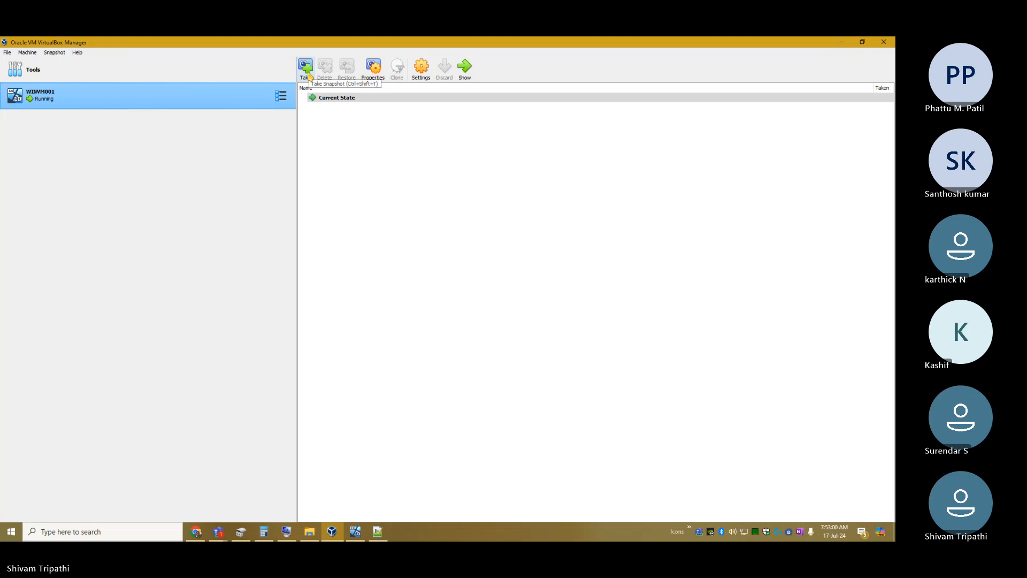
click(306, 68)
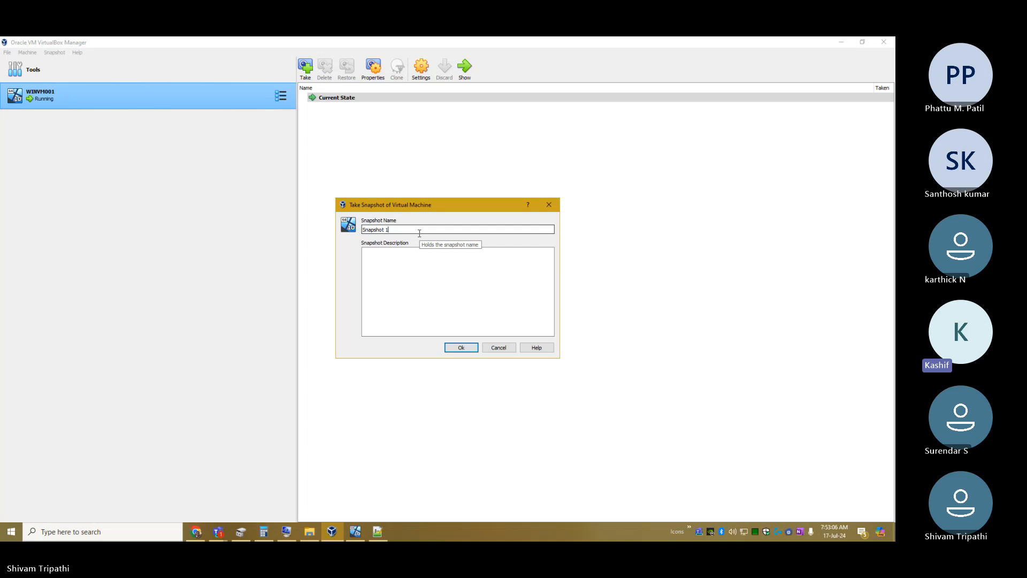
key(BackSpace)
key(BackSpace)
key(BackSpace)
key(BackSpace)
key(BackSpace)
key(BackSpace)
key(BackSpace)
text(Blank MAchinme)
key(BackSpace)
key(BackSpace)
key(BackSpace)
key(BackSpace)
text(achine DS)
key(BackSpace)
key(BackSpace)
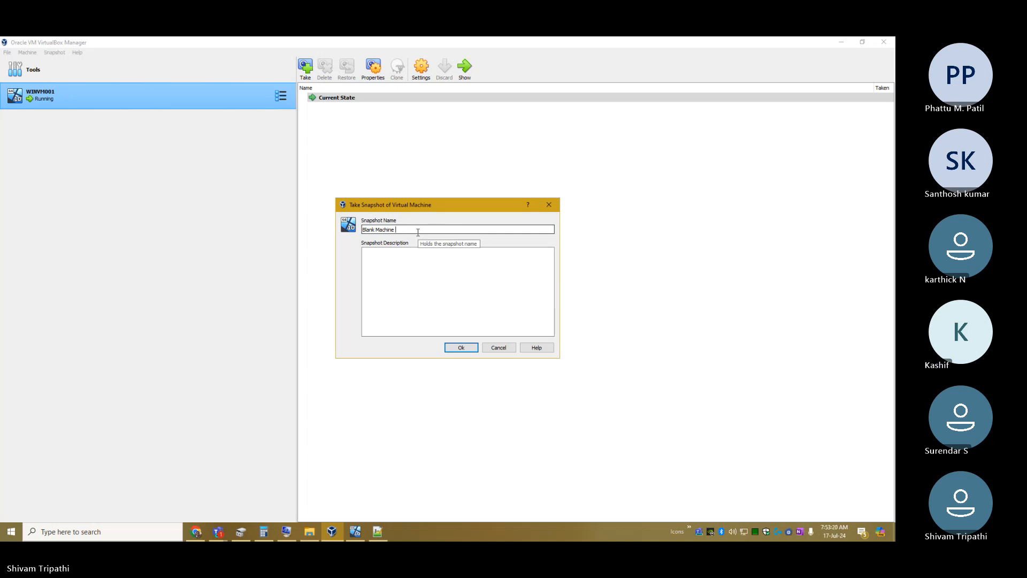
text(Snapshot)
Step: Copy the snapshot name into its description, Blank Machine Snapshot, and take the snapshot
drag(424, 232, 361, 231)
key(ctrl+c)
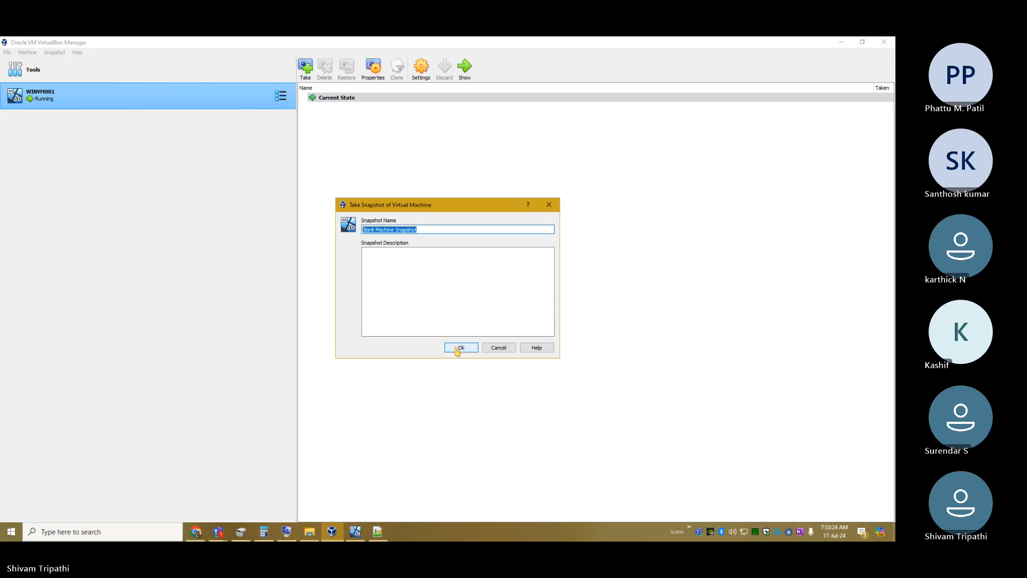
click(454, 296)
text(v)
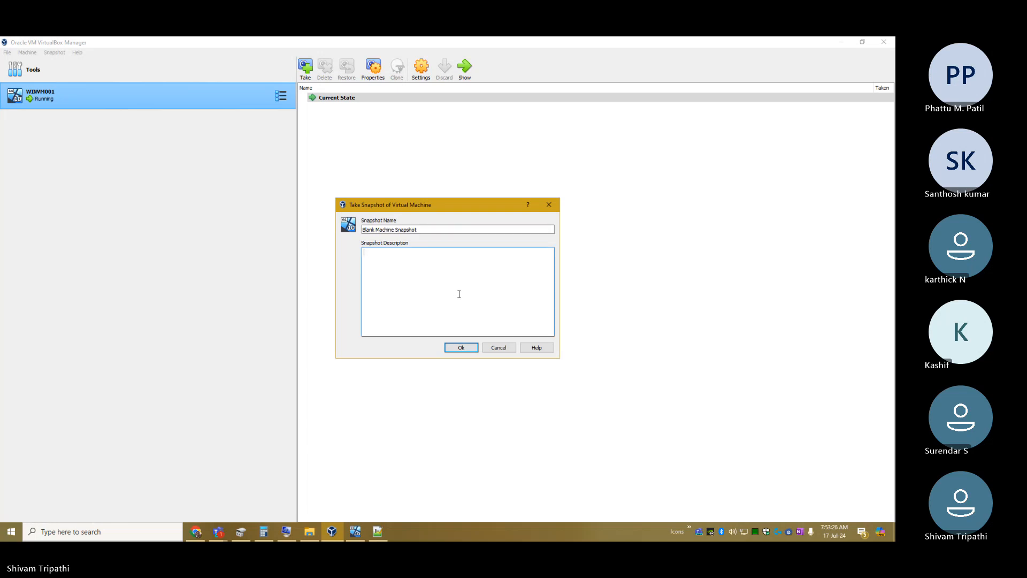
key(BackSpace)
key(ctrl+v)
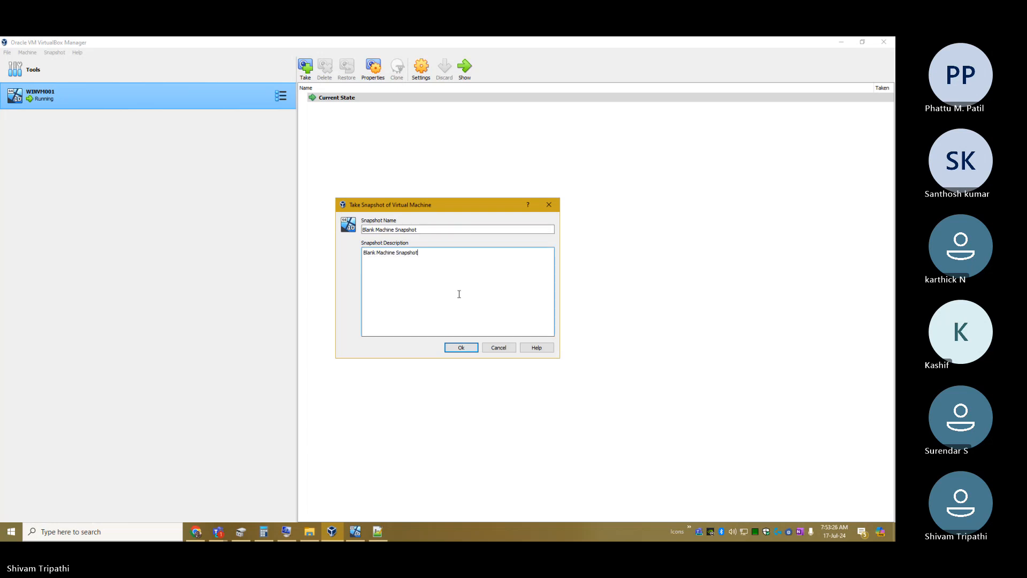
click(462, 348)
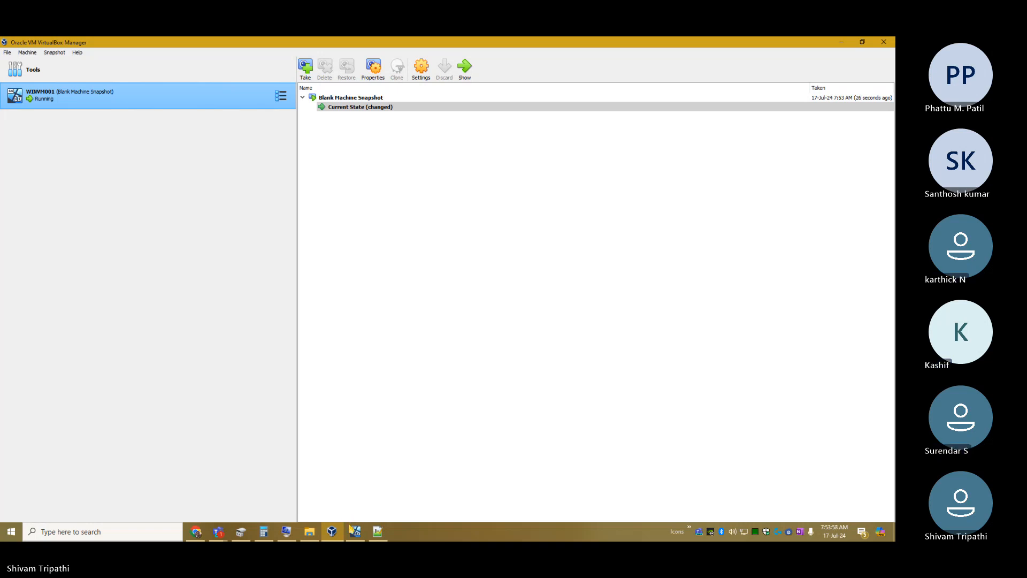
Step: Switch to the Azure portal in Chrome, open the Virtual machines list and hide the screen-sharing notice
mouse_move(355, 531)
click(488, 46)
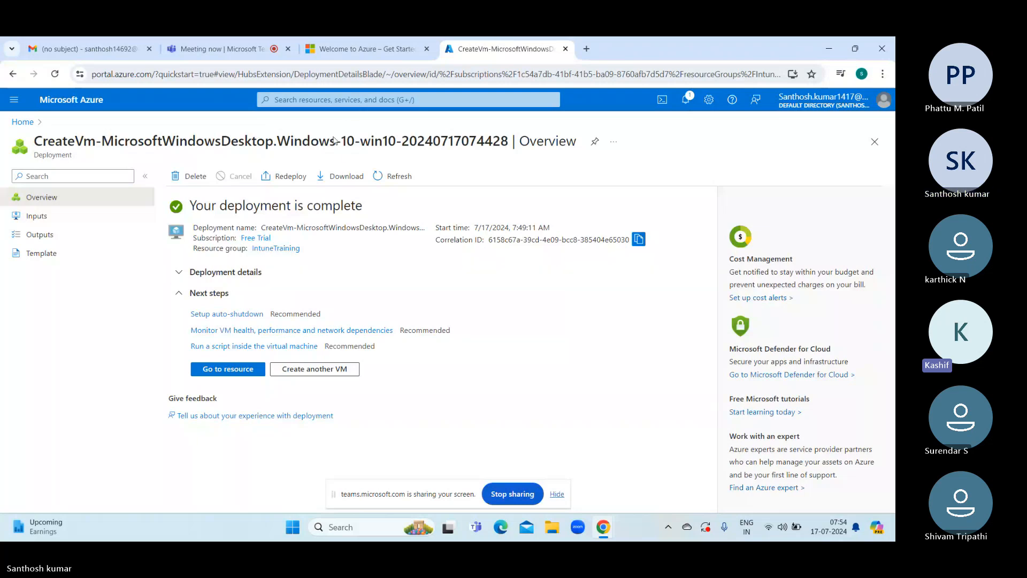
click(339, 101)
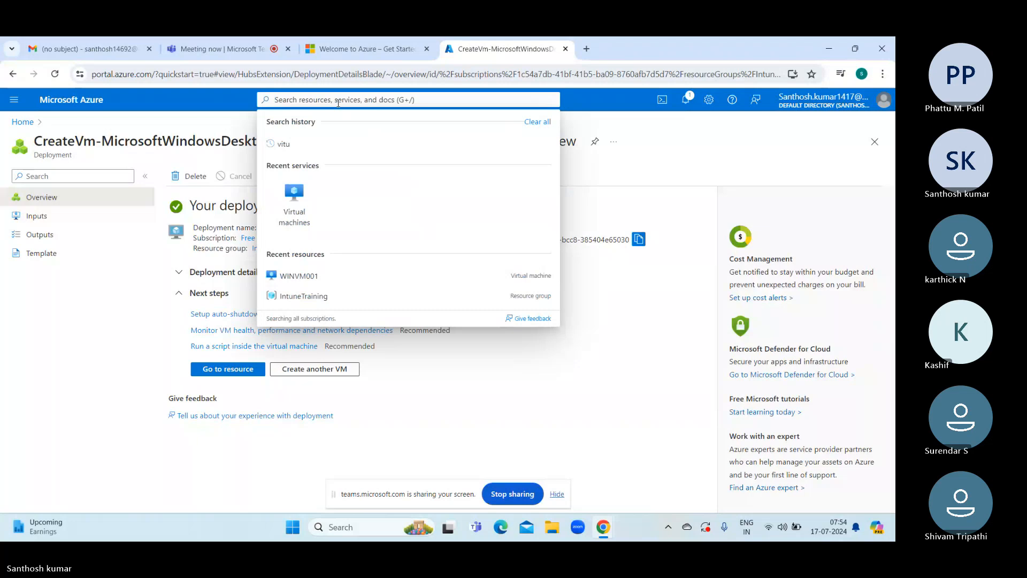
click(304, 203)
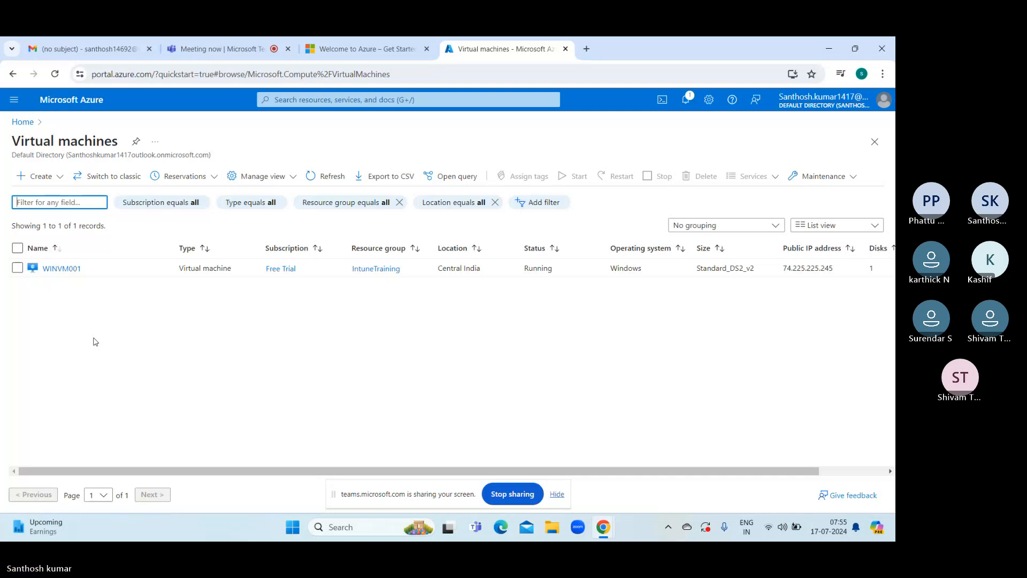
click(557, 494)
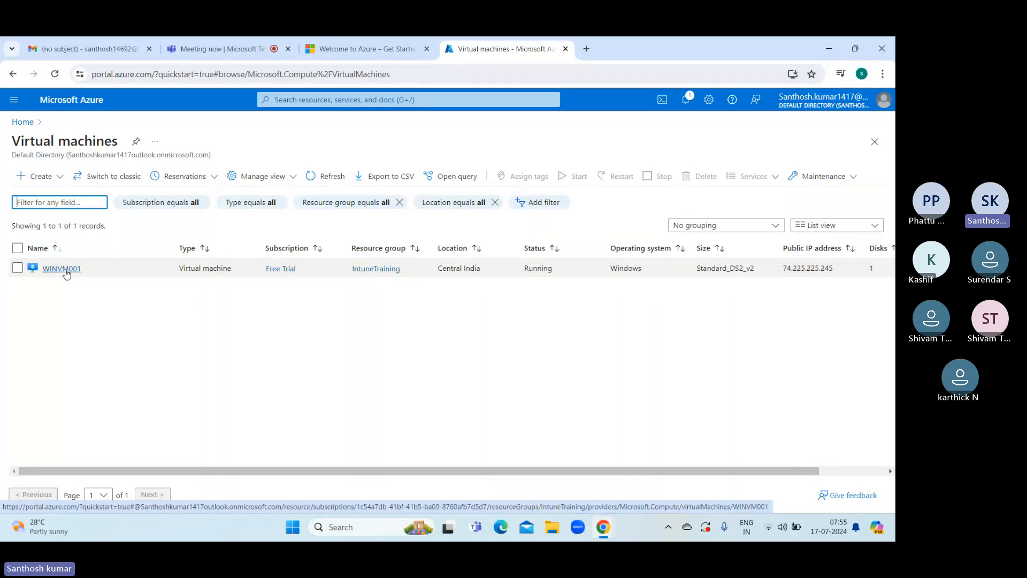
Step: Stop the WINVM001 virtual machine in Azure and confirm the operation
click(18, 268)
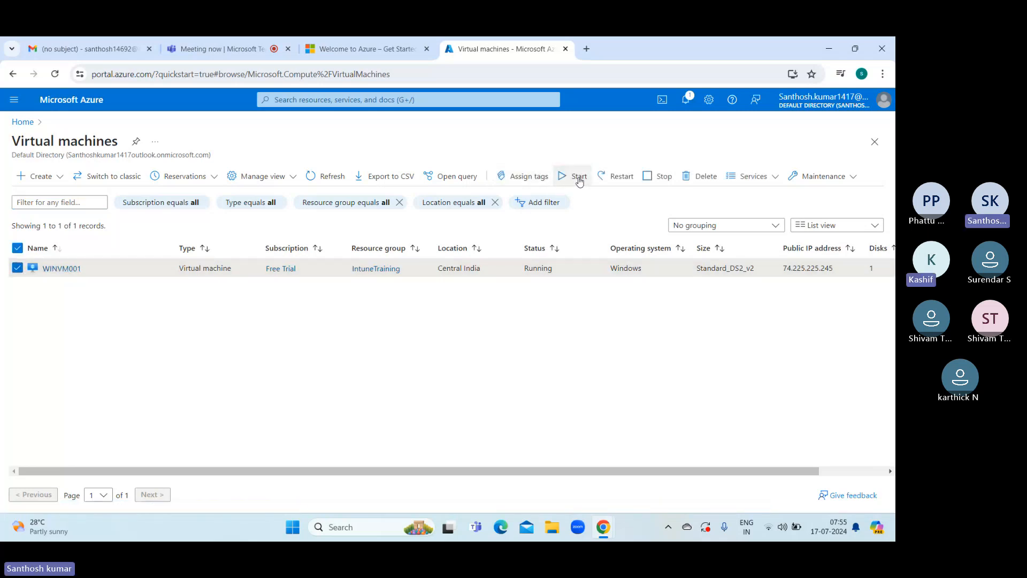
click(653, 178)
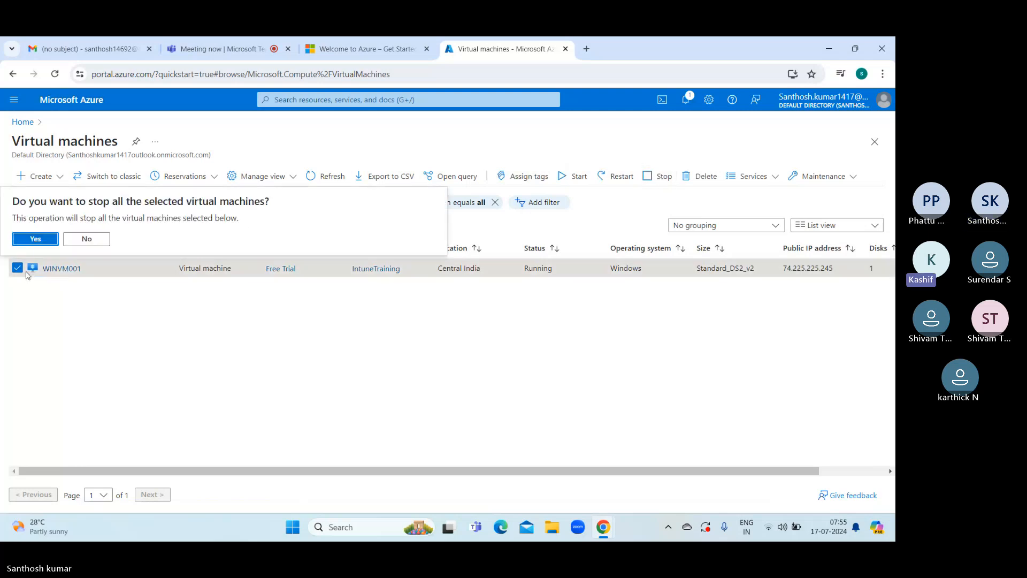
click(29, 244)
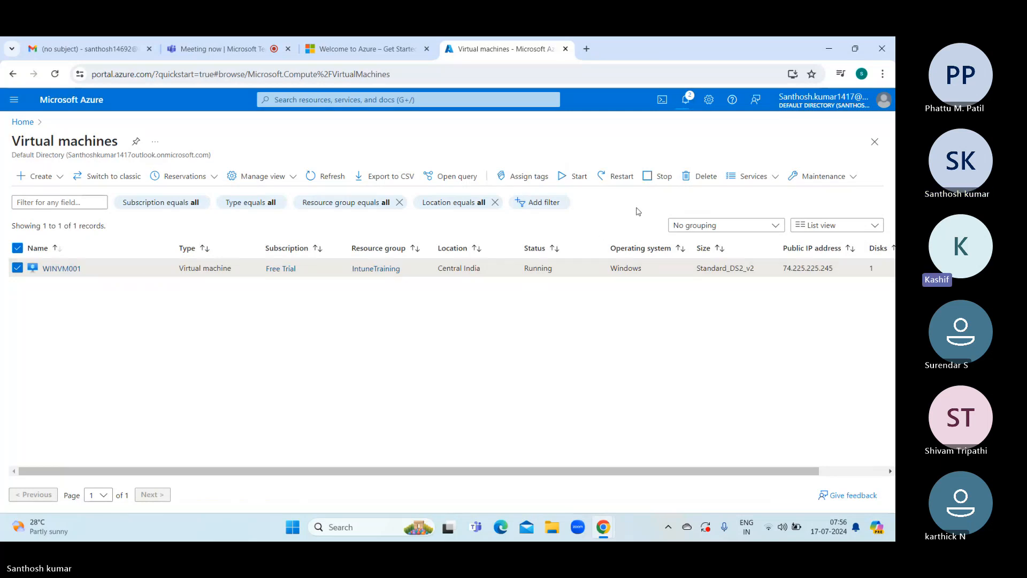
Step: Issue the stop command for WINVM001 again and refresh the virtual machines list to update its status
click(648, 182)
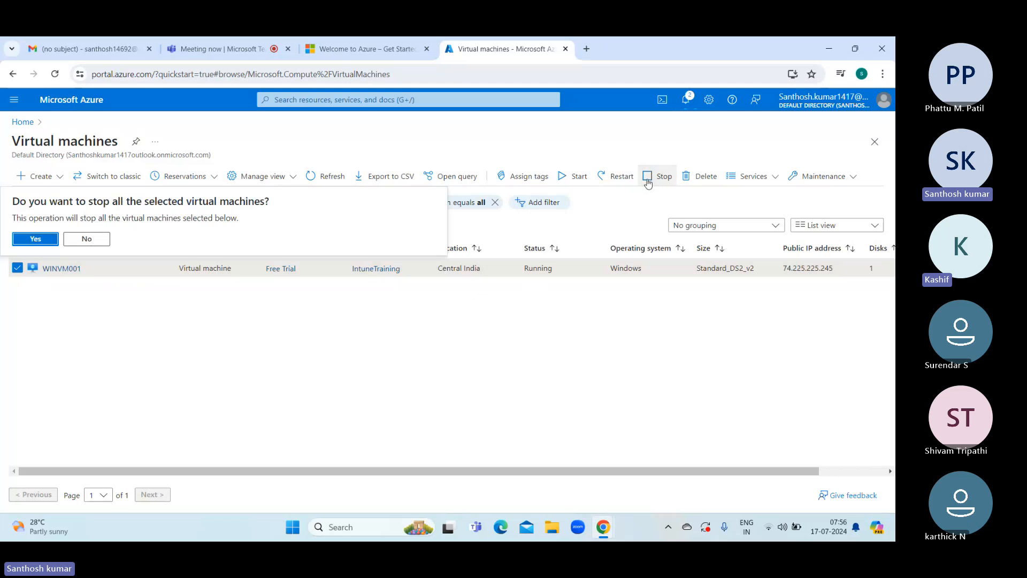
click(43, 242)
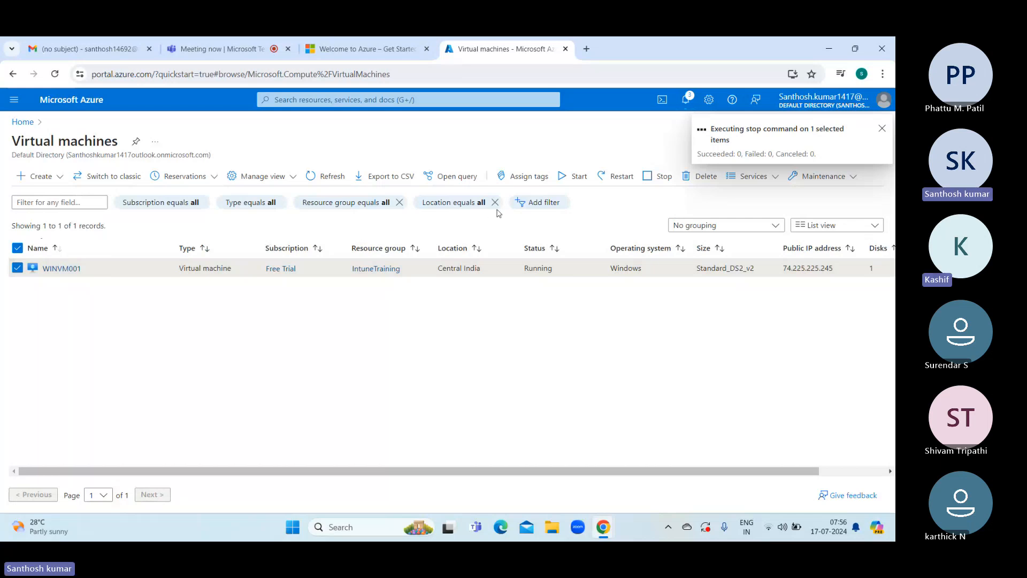
click(311, 177)
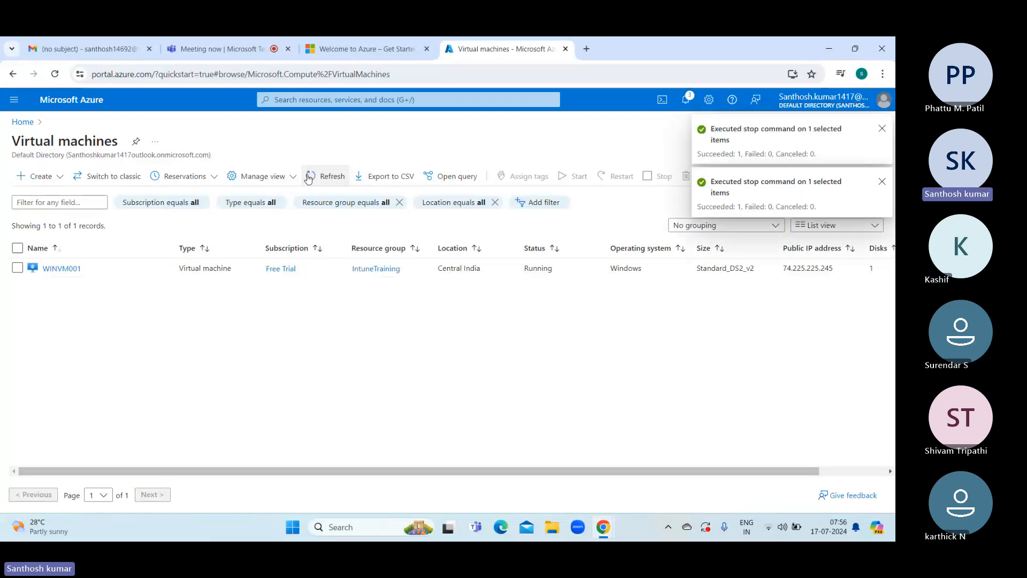
click(309, 179)
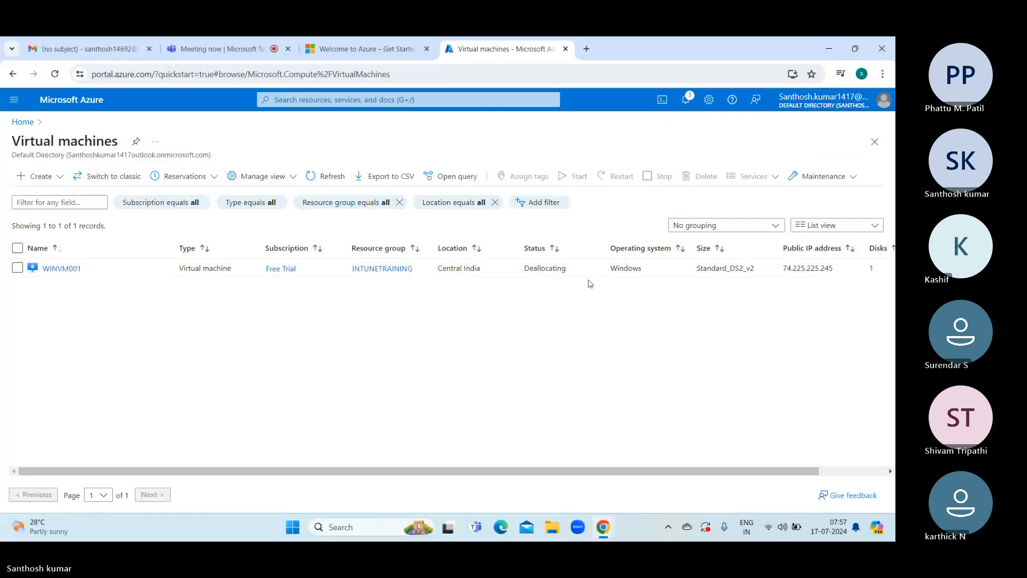
Step: Switch to the Teams meeting tab in Chrome and stop sharing the screen
click(240, 53)
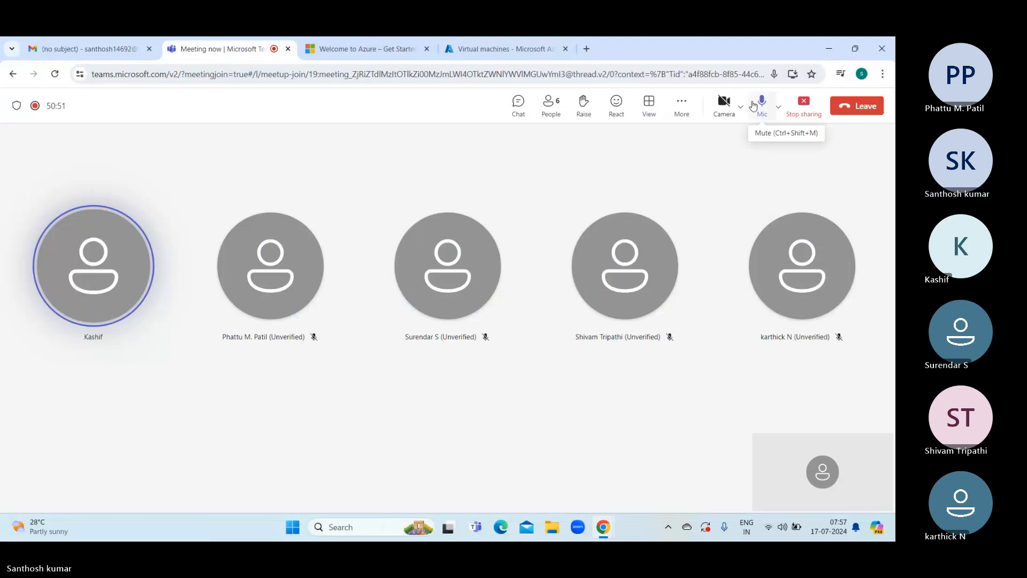
click(802, 106)
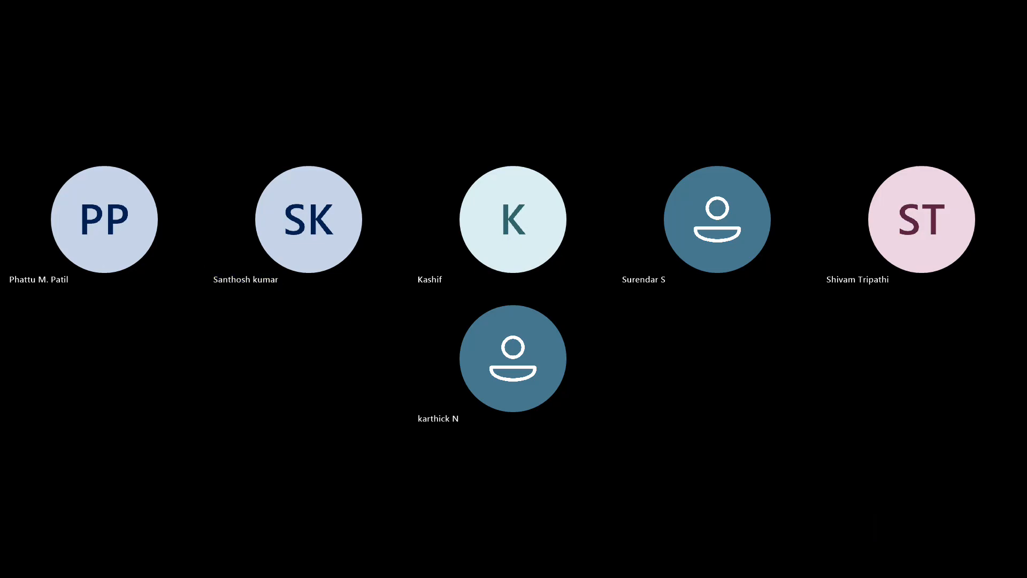